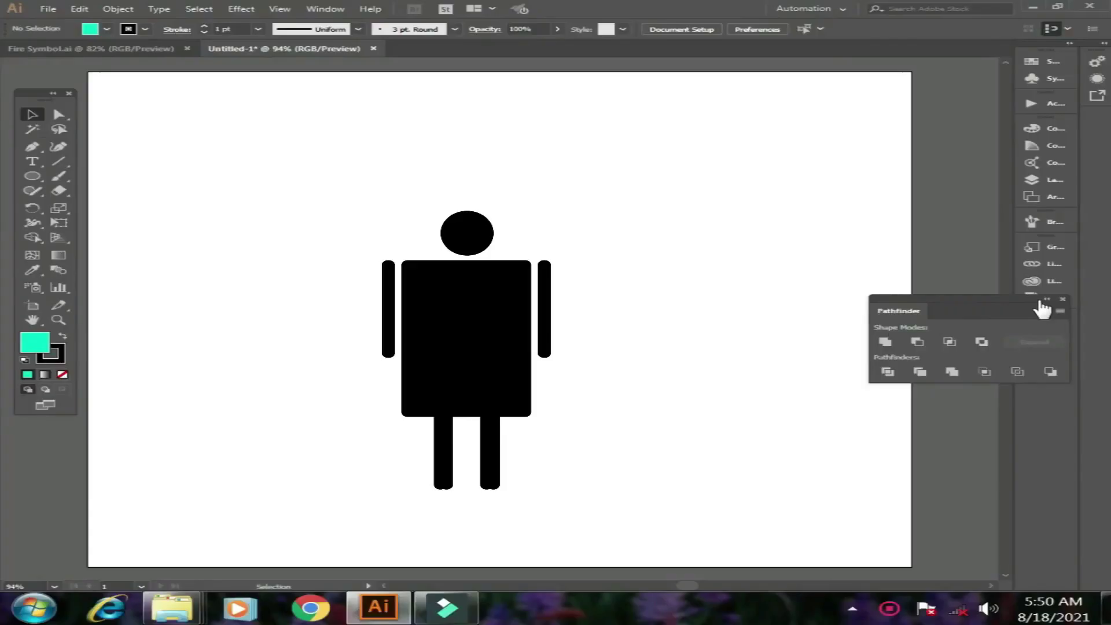
Step: Collapse the Pathfinder panel to its icon beside the black human figure
left_click(1044, 301)
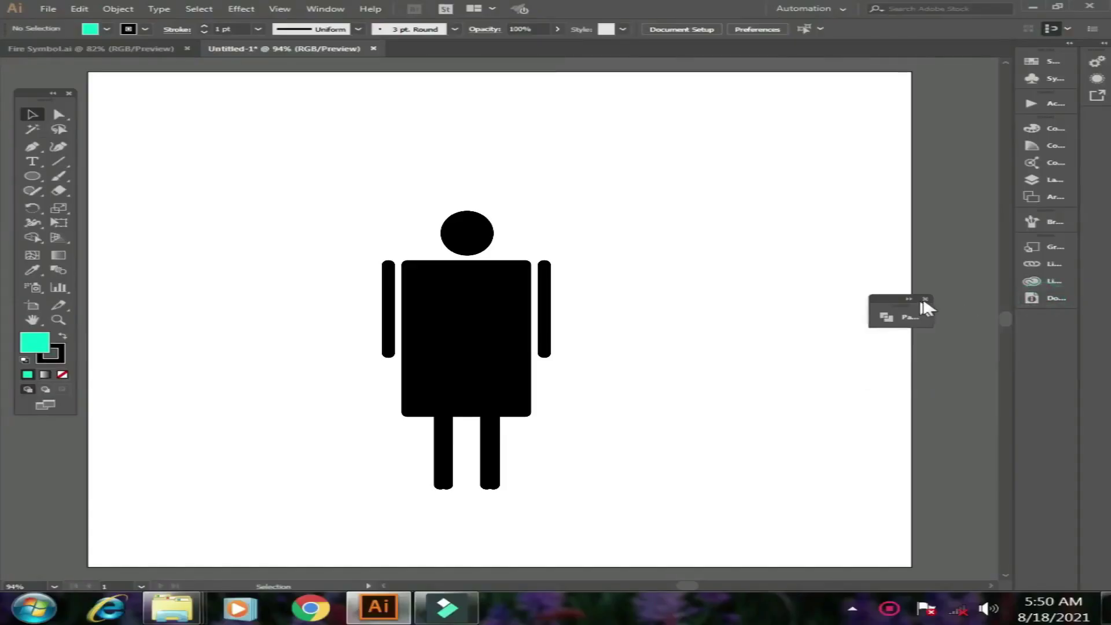
Step: Close the collapsed Pathfinder panel and delete the entire black human figure
left_click(925, 299)
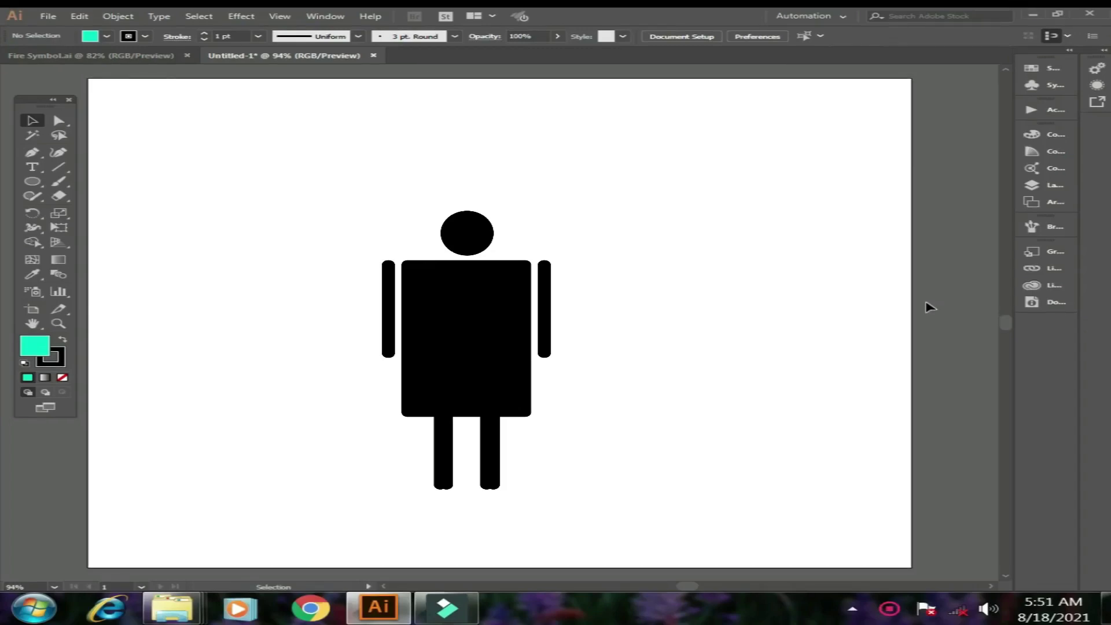
key("ctrl+a")
key("Delete")
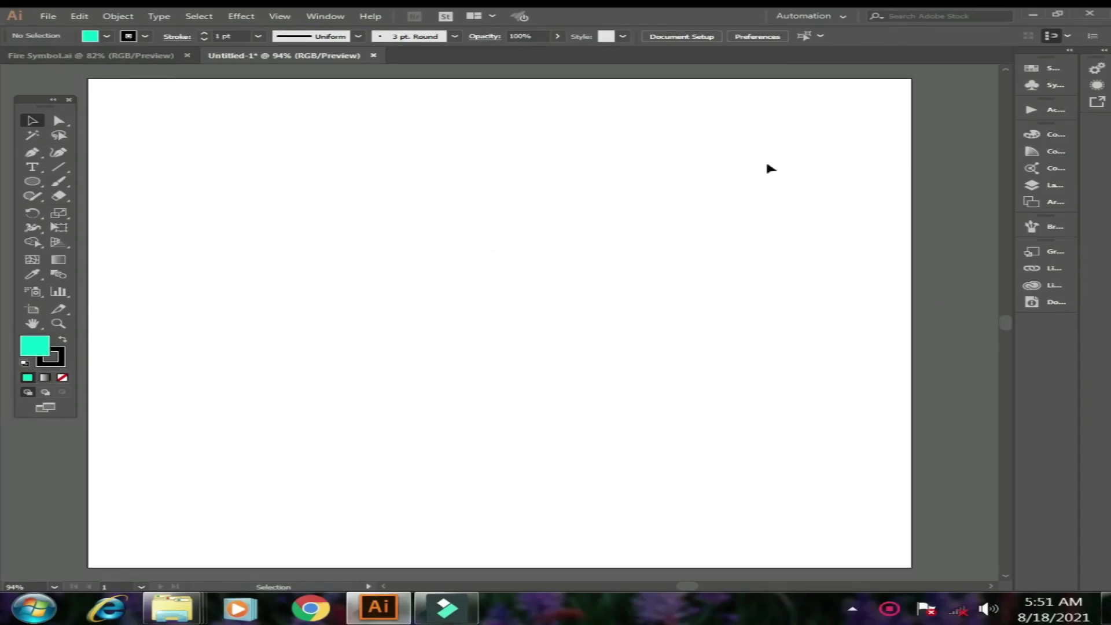
Step: Reopen Pathfinder from the Window menu and move it to the right of the canvas
left_click(313, 19)
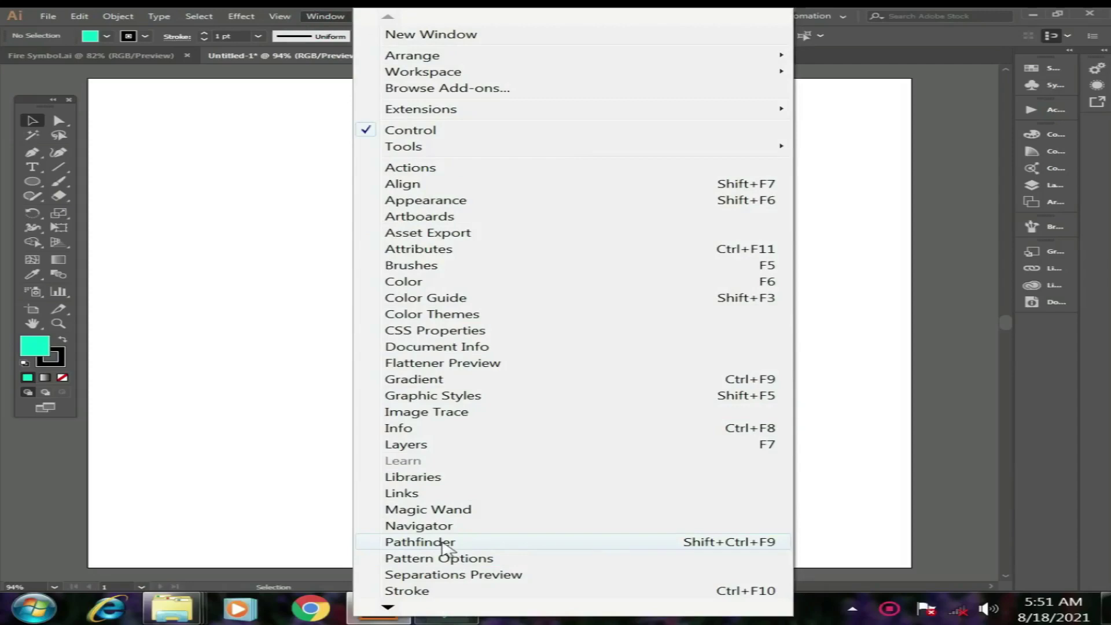
left_click(446, 542)
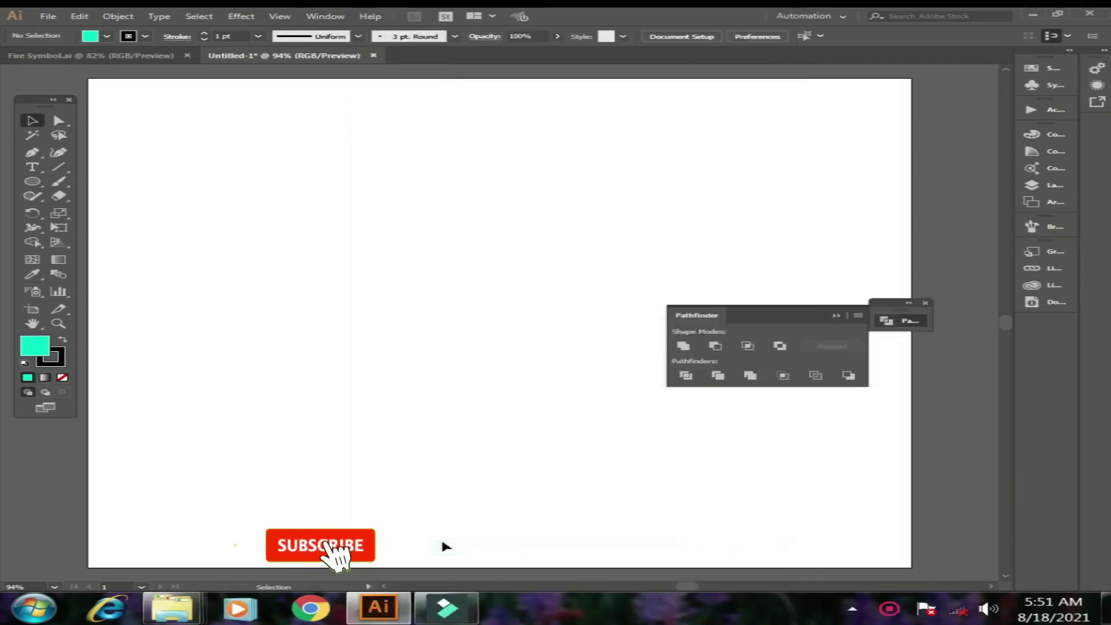
left_click_drag(793, 314, 907, 287)
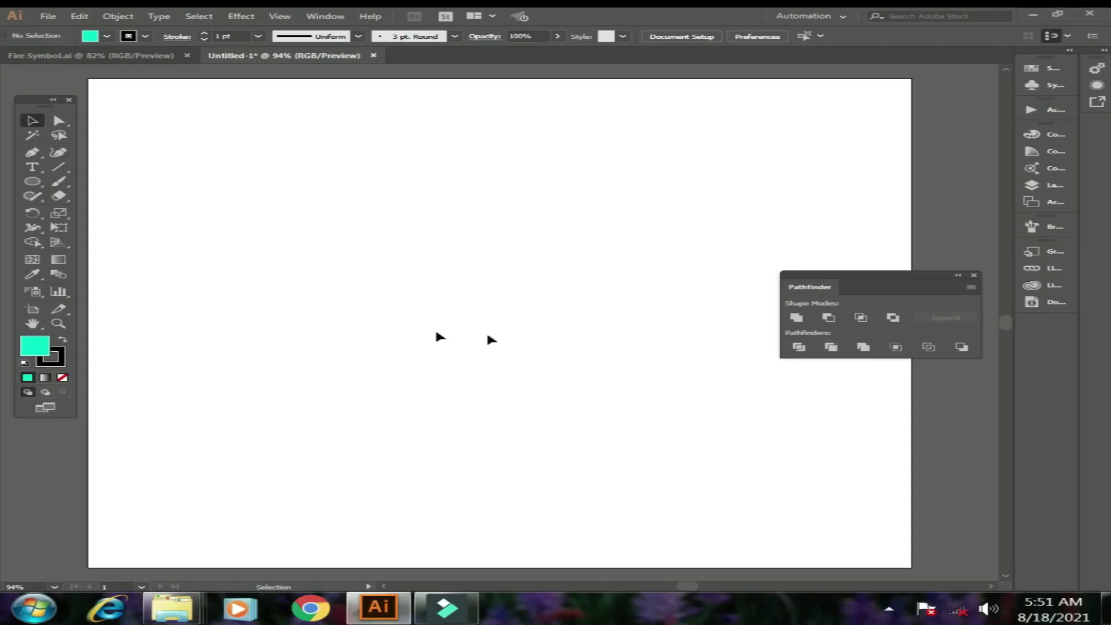
Step: Draw a large cyan circle with a small circle above it
left_click_drag(34, 181, 118, 225)
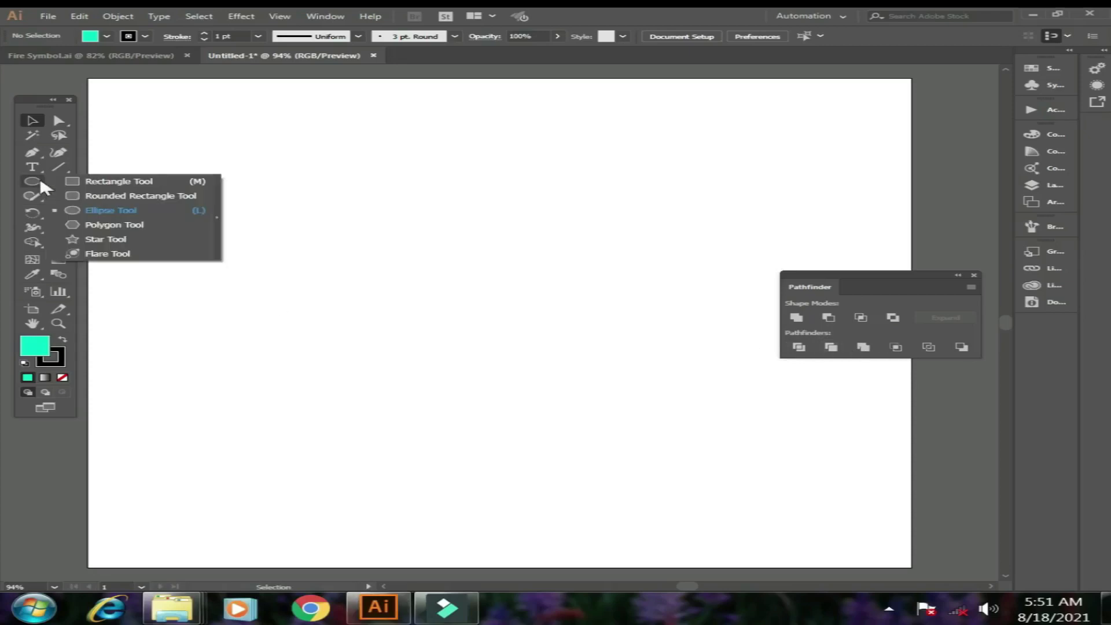
left_click(125, 210)
left_click_drag(377, 213, 696, 465)
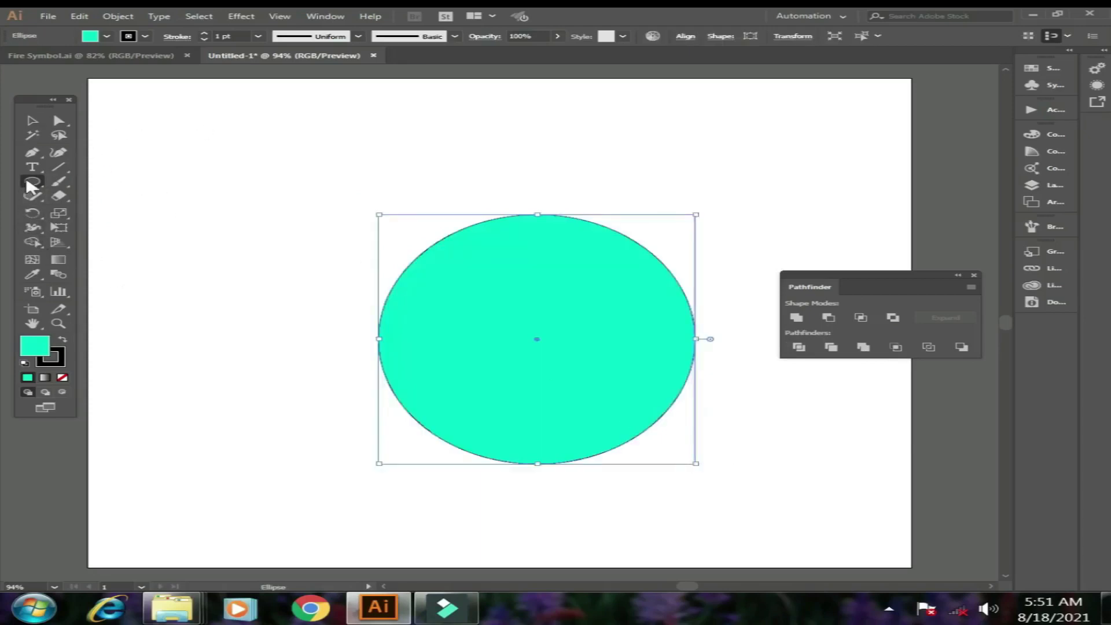
left_click_drag(30, 181, 108, 205)
left_click_drag(507, 163, 571, 207)
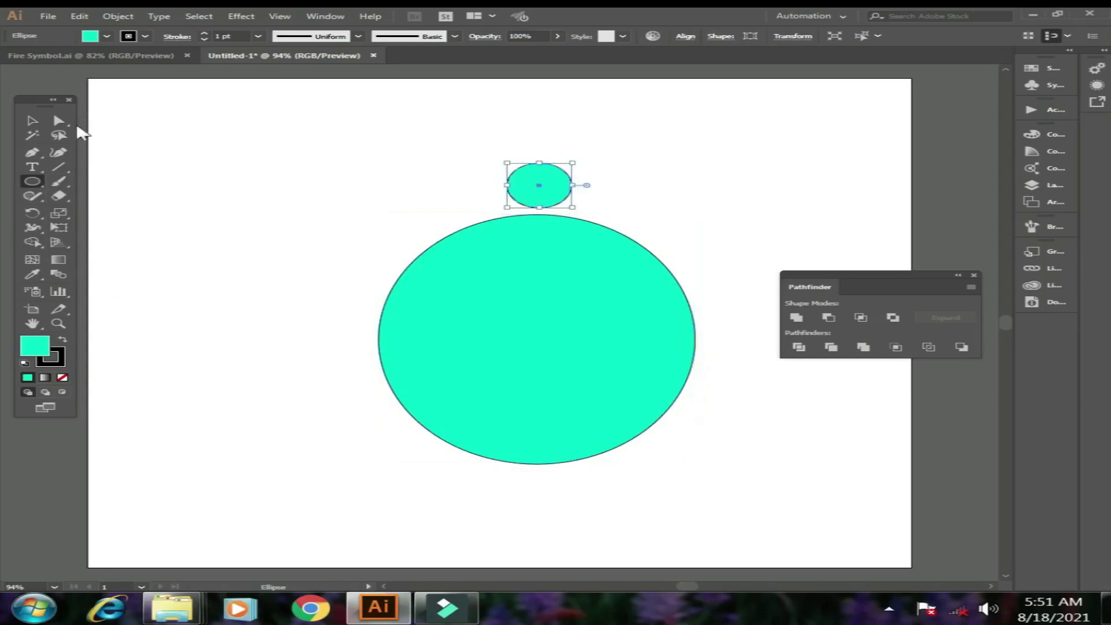
Step: Unite both circles with Pathfinder Unite, then reselect and nudge the merged shape
left_click(31, 120)
left_click_drag(371, 124, 736, 486)
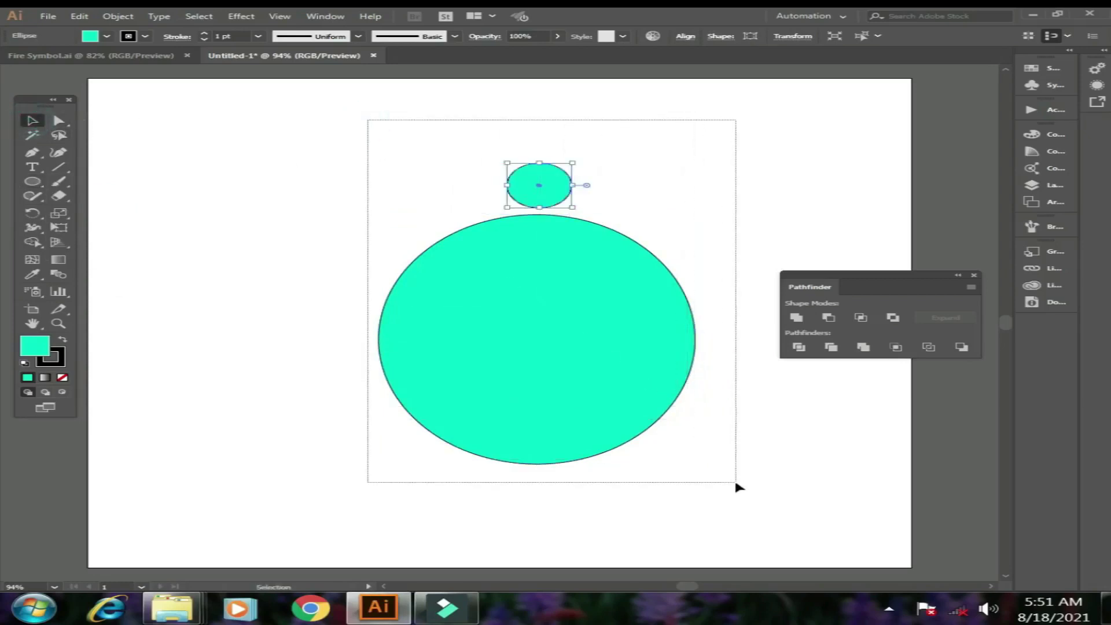
left_click(795, 318)
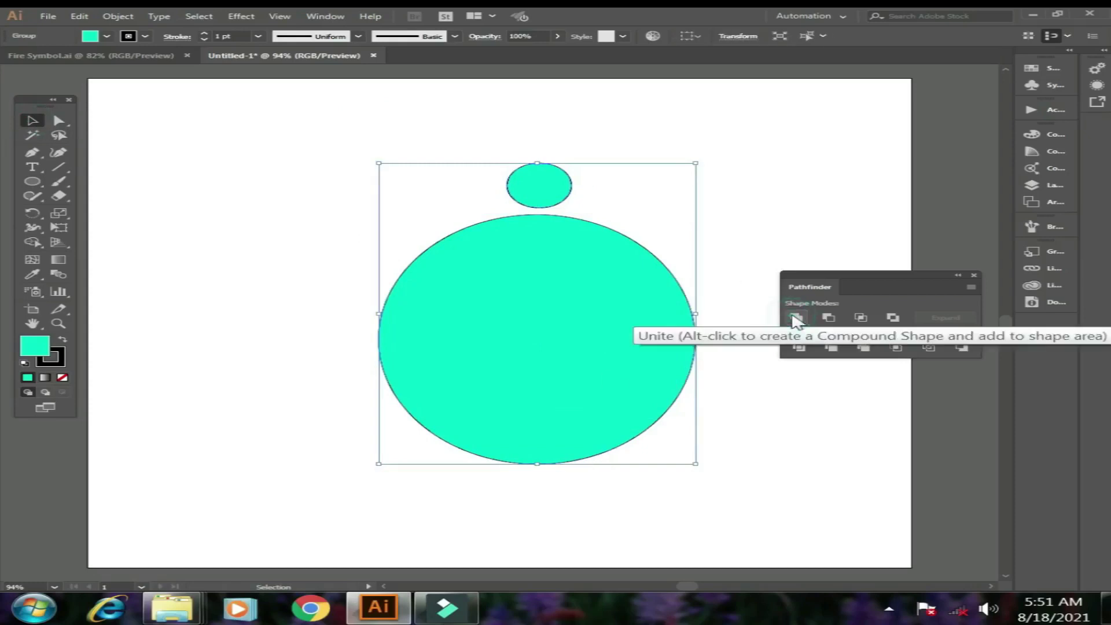
left_click(746, 194)
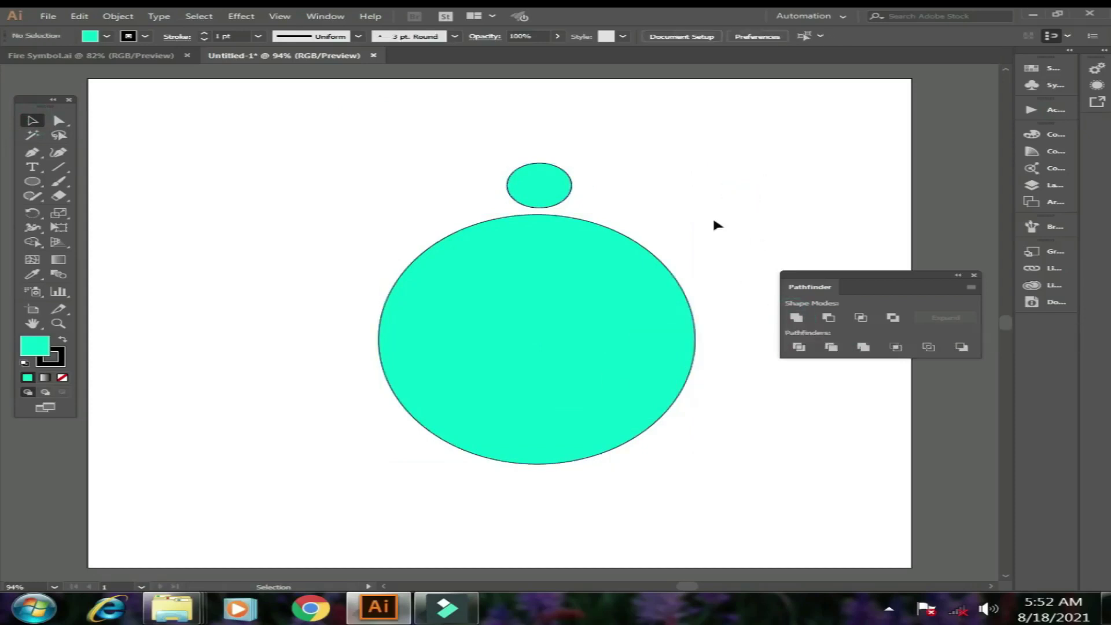
mouse_move(607, 285)
left_mouse_down()
mouse_move(723, 284)
mouse_move(349, 300)
mouse_move(573, 303)
left_mouse_up()
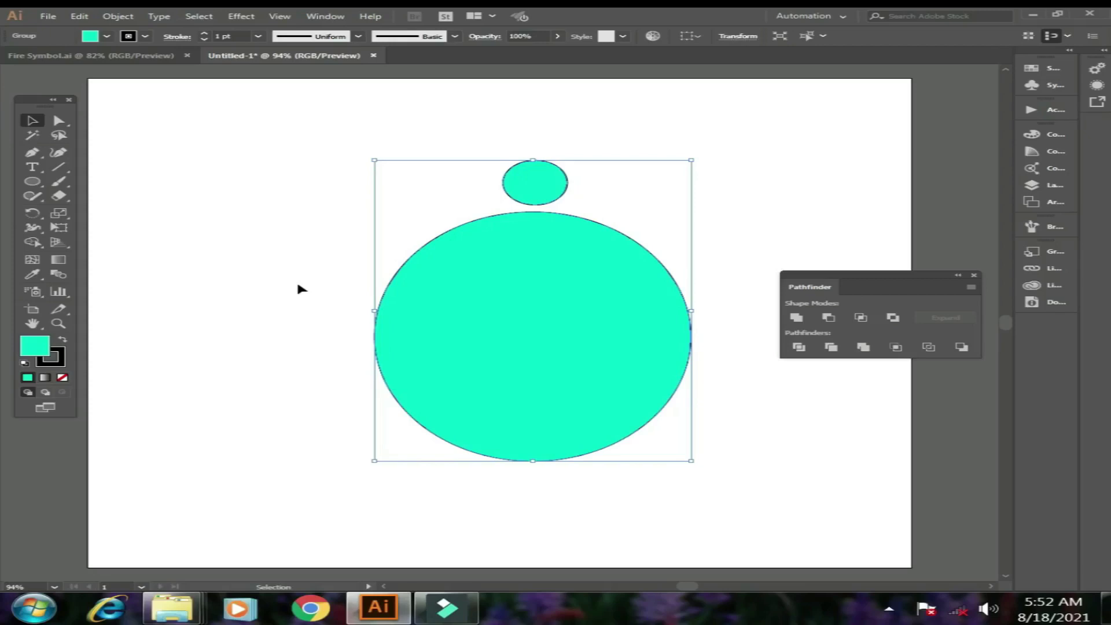
Step: Delete the united shape and redraw a large ellipse with a small circle above
key("Delete")
mouse_move(31, 180)
left_mouse_down()
mouse_move(110, 223)
mouse_move(113, 210)
left_mouse_up()
left_click_drag(321, 224, 646, 460)
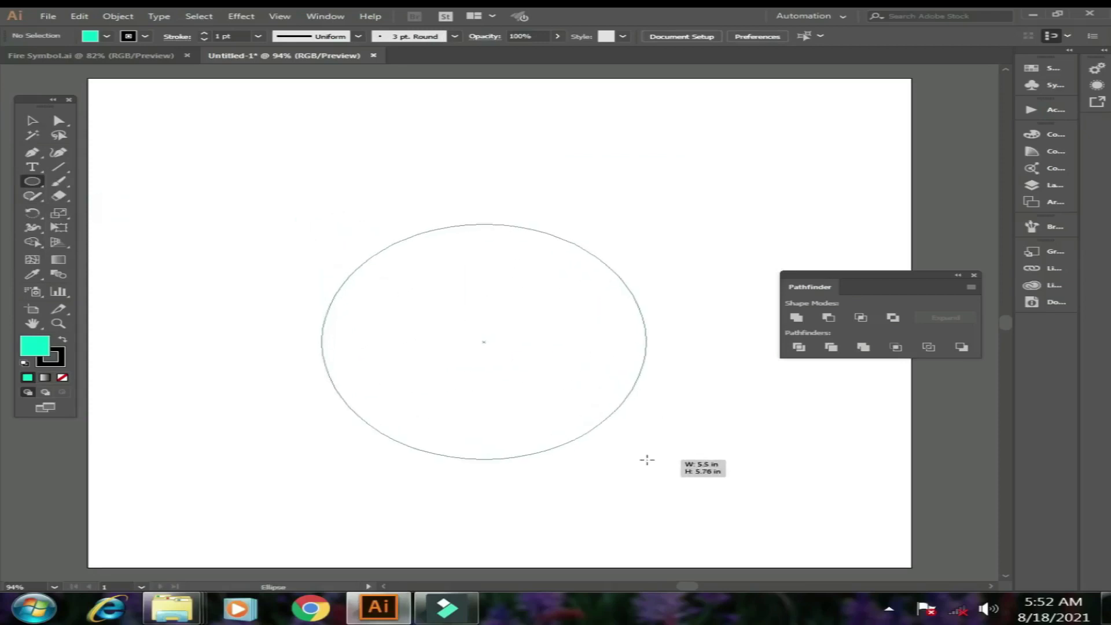
left_click_drag(32, 181, 93, 210)
left_click_drag(461, 155, 527, 205)
key("v")
left_click(702, 185)
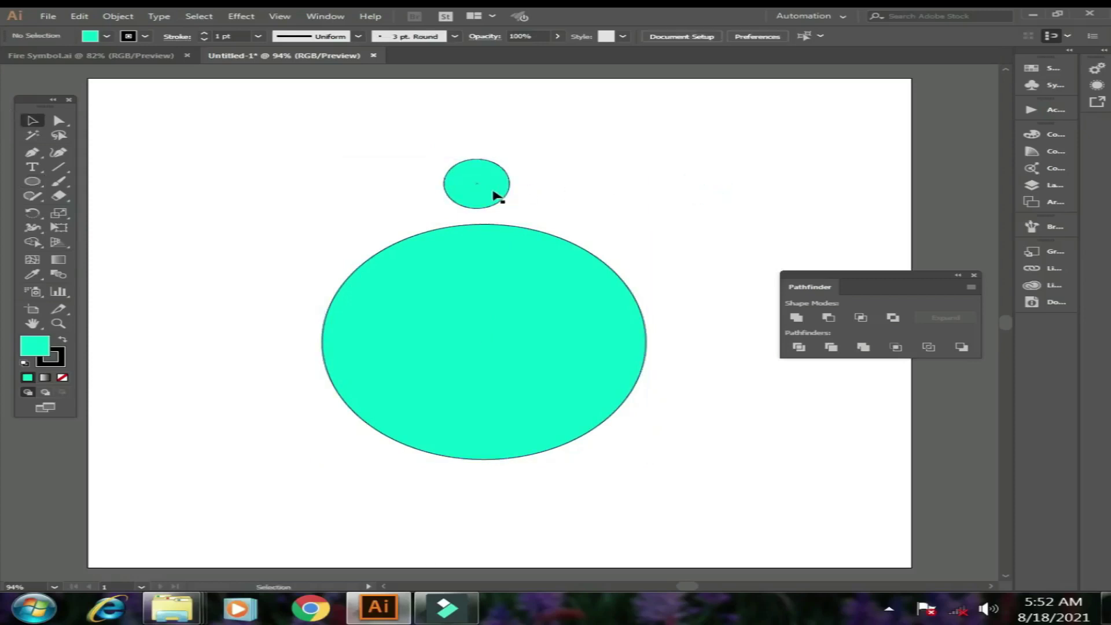
Step: Give the small circle a dark navy fill
double_click(496, 197)
double_click(41, 353)
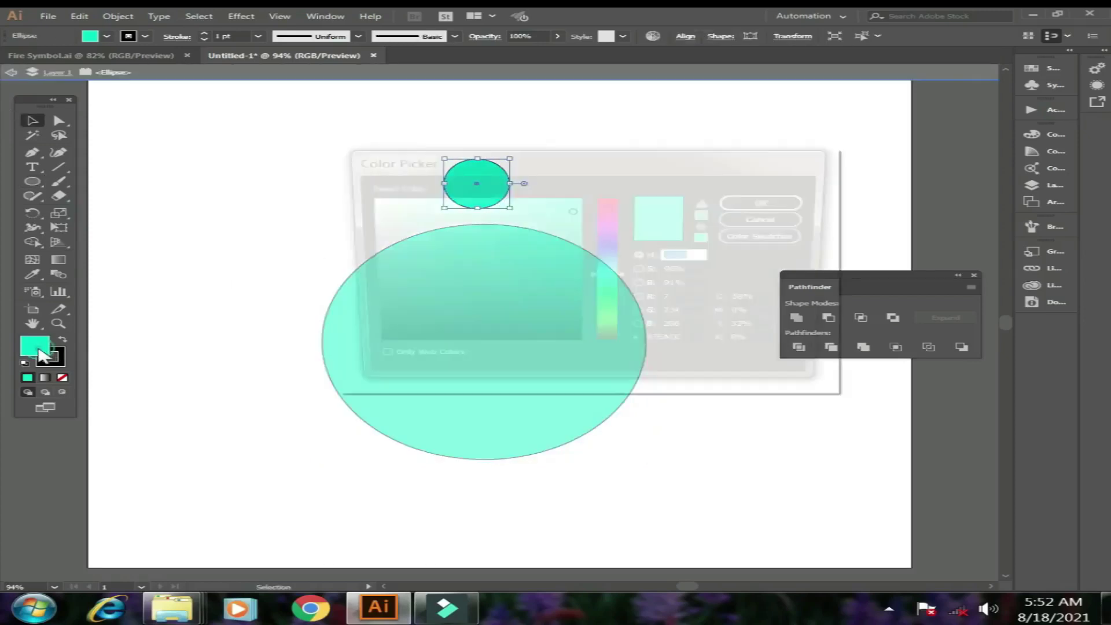
key("Return")
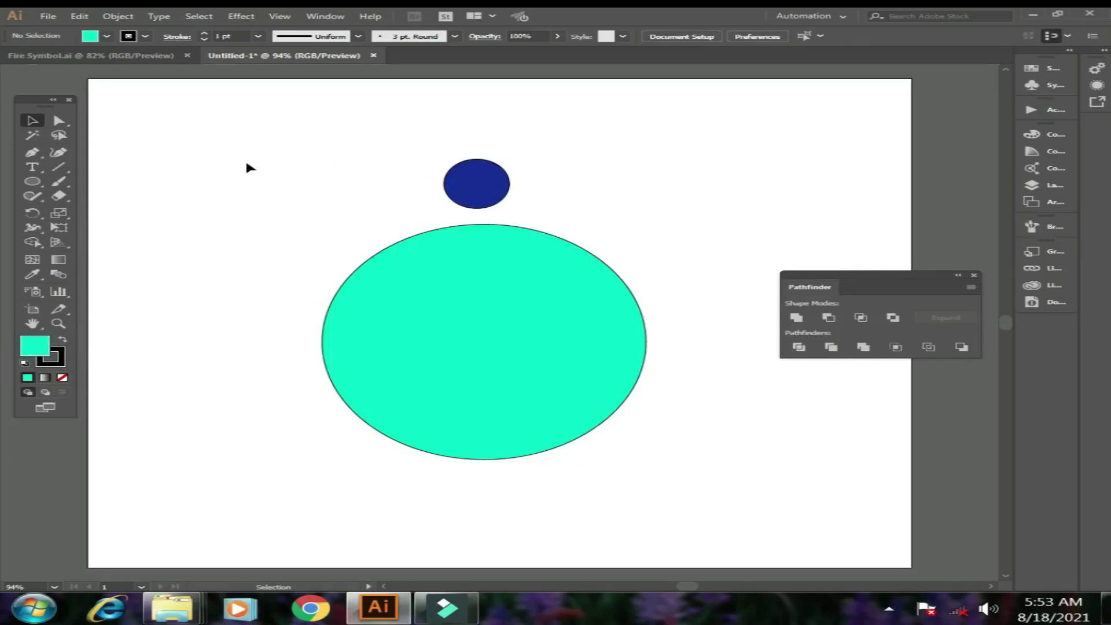
Step: Unite the navy and cyan circles into one navy shape, then delete it
left_click_drag(223, 136, 726, 524)
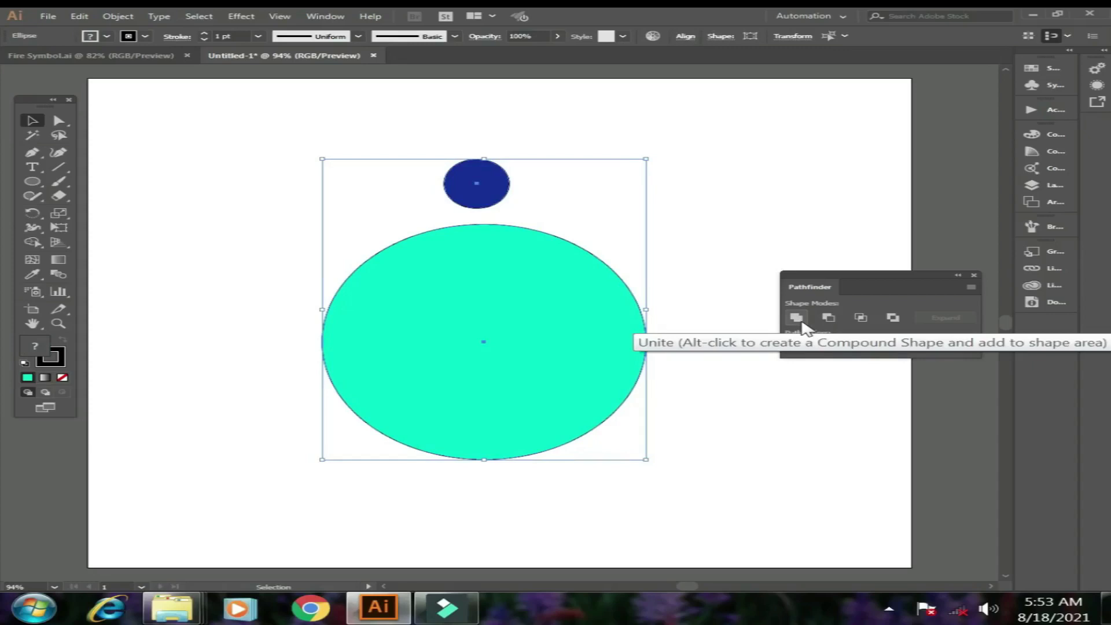
left_click(800, 320)
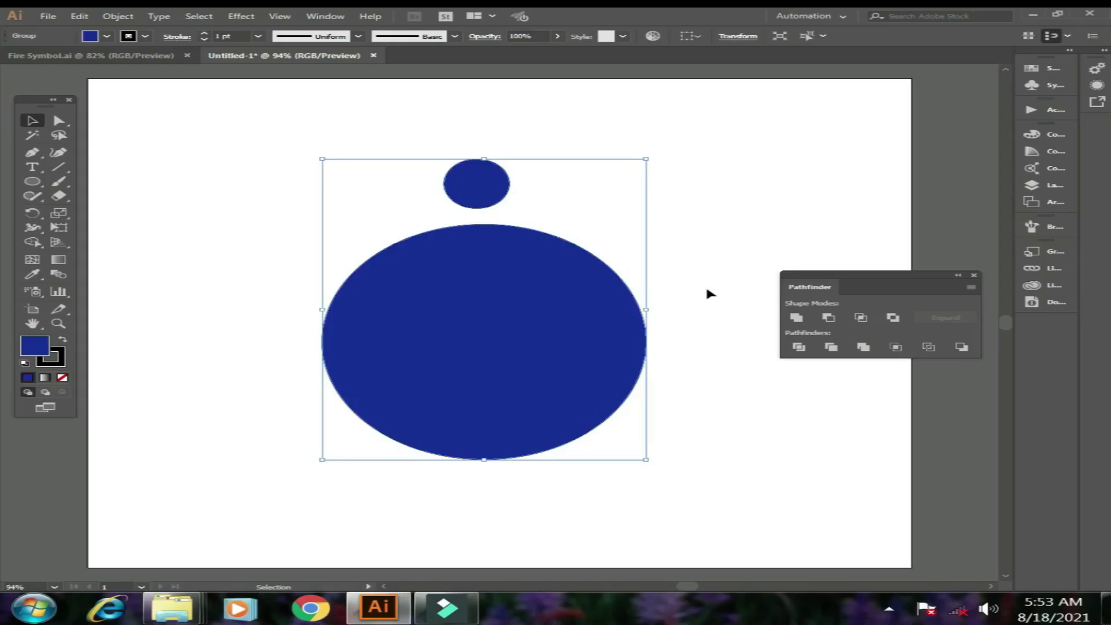
key("Delete")
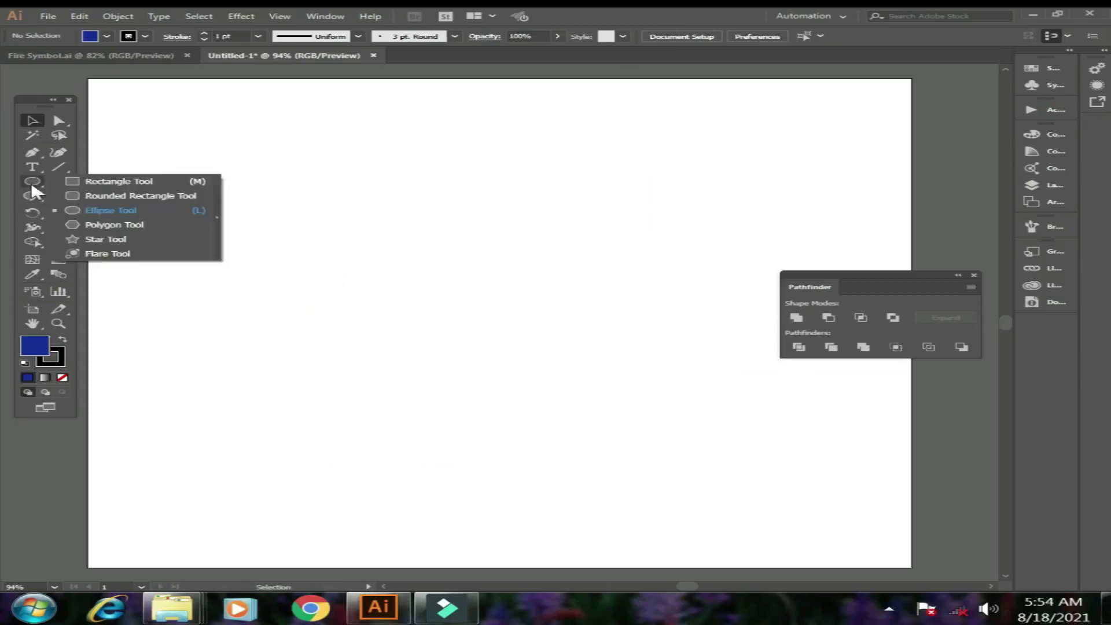
Step: Draw a large blue ellipse and a tall rectangle centred over it
left_click_drag(32, 181, 90, 207)
left_click_drag(280, 192, 679, 480)
left_click_drag(46, 184, 98, 224)
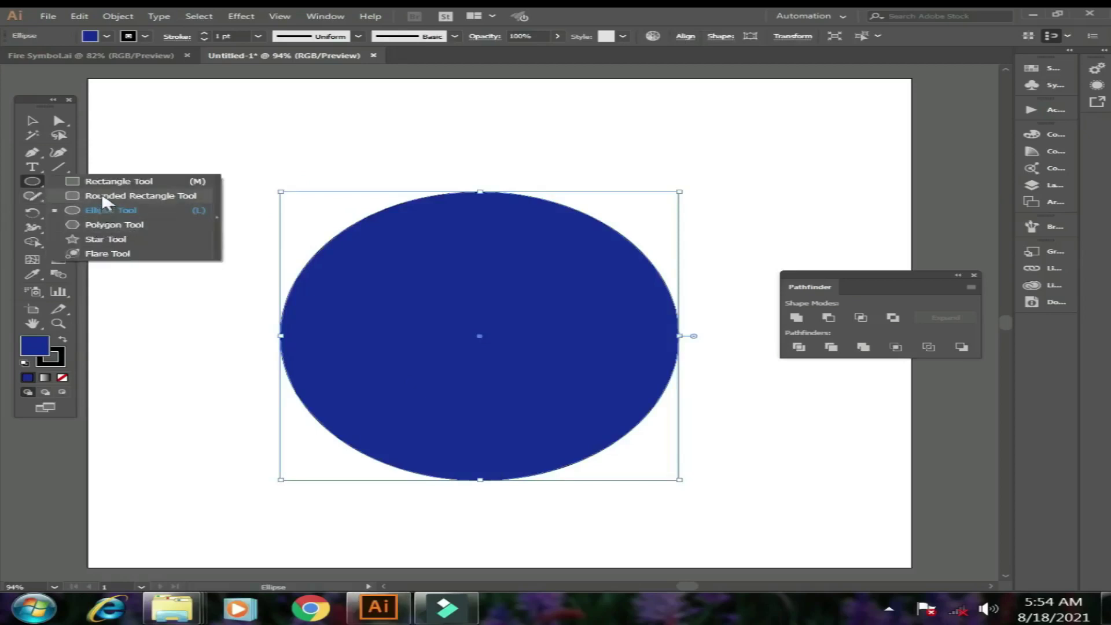
mouse_move(97, 225)
left_mouse_down()
mouse_move(106, 181)
mouse_move(164, 290)
mouse_move(199, 478)
mouse_move(218, 513)
left_mouse_up()
left_click(32, 120)
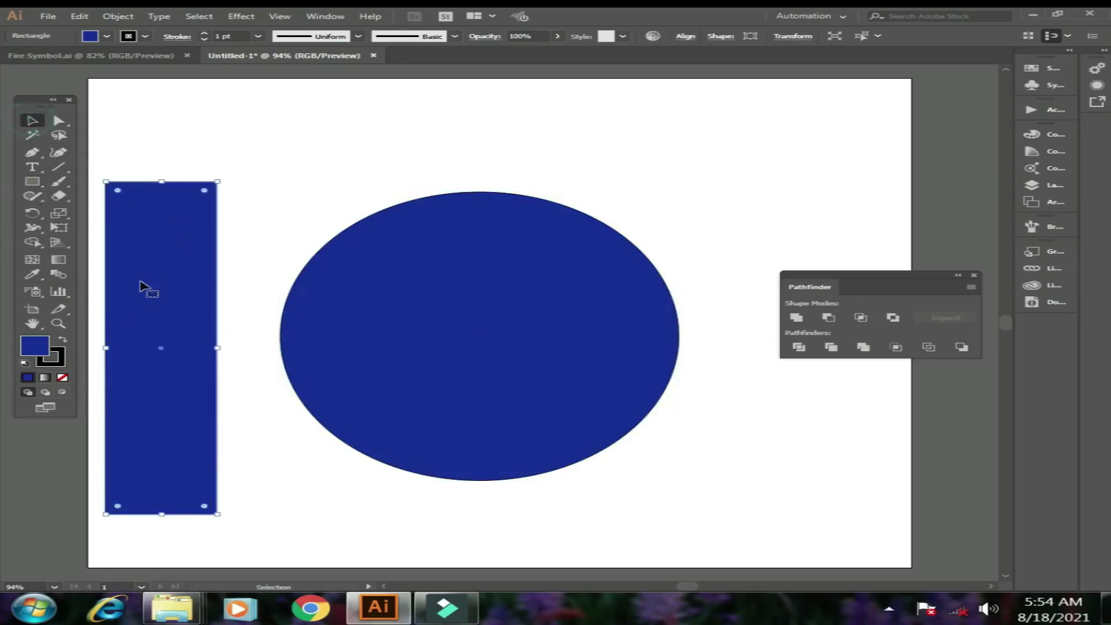
mouse_move(142, 281)
left_mouse_down()
mouse_move(459, 274)
mouse_move(458, 265)
left_mouse_up()
left_click(306, 190)
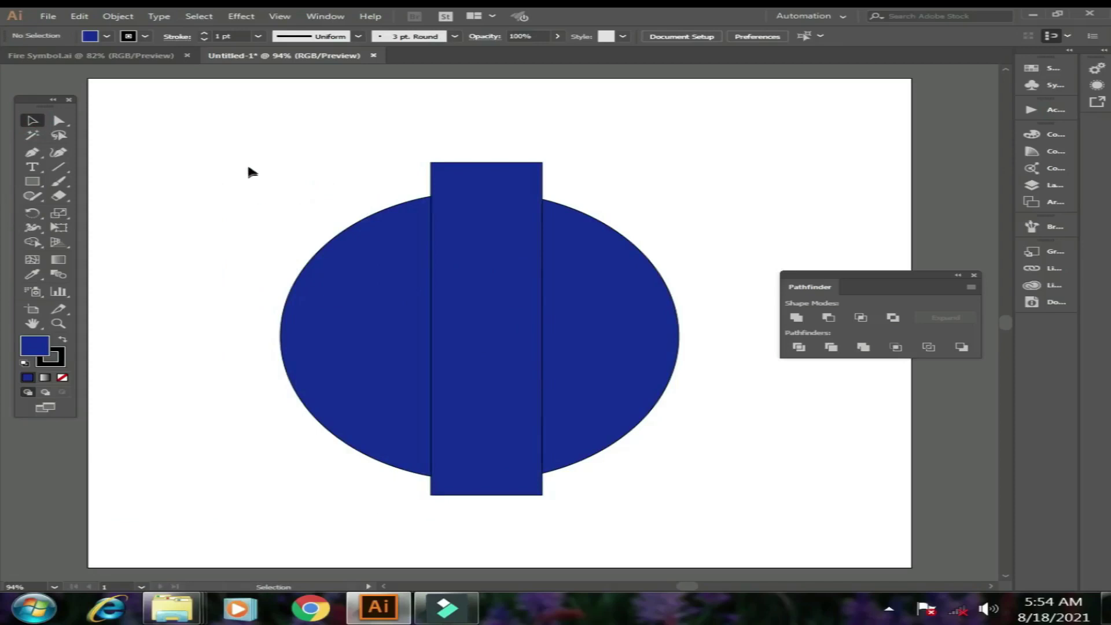
Step: Subtract the rectangle from the ellipse with Minus Front, leaving two halves
left_click_drag(247, 162, 757, 509)
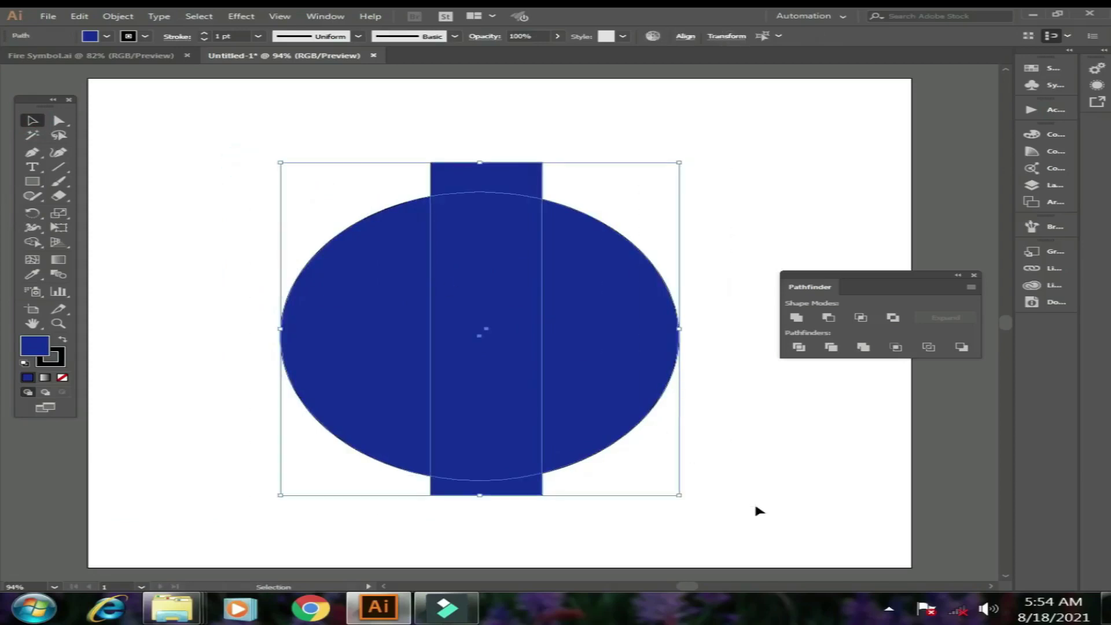
left_click(829, 320)
left_click(752, 231)
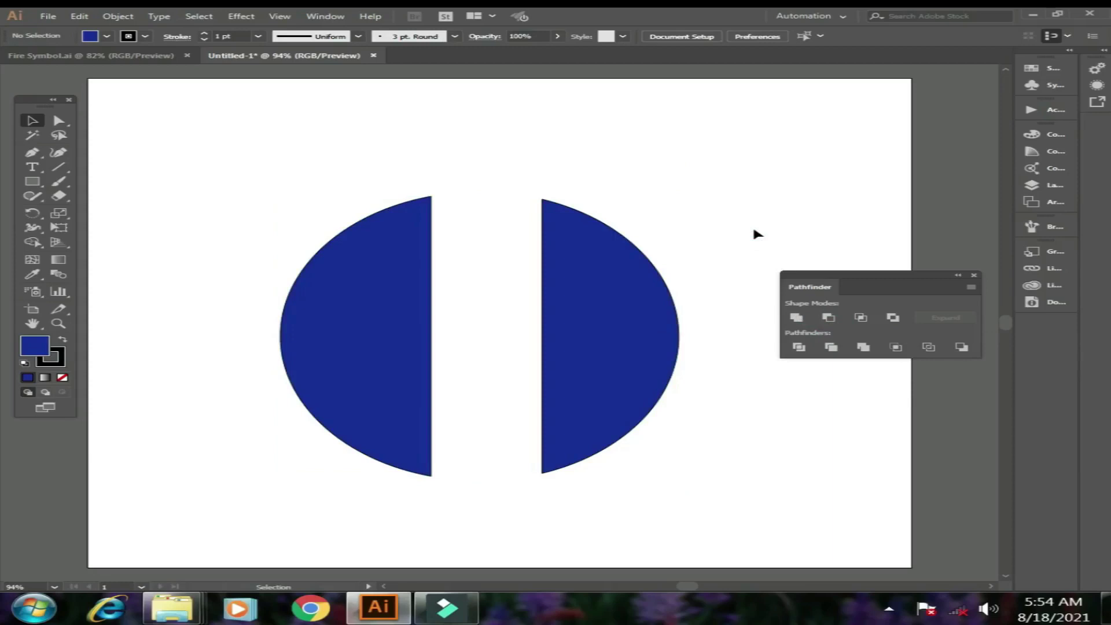
Step: Ungroup the two halves, trial-move them apart and undo, then delete both
mouse_move(664, 317)
left_mouse_down()
mouse_move(581, 332)
mouse_move(648, 326)
left_mouse_up()
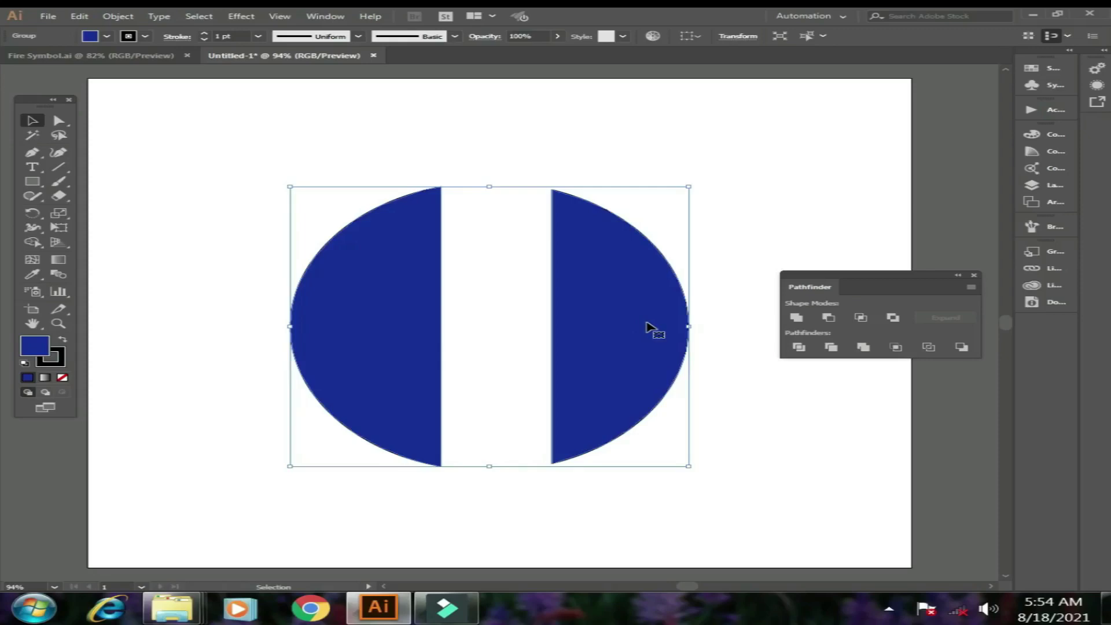
right_click(654, 322)
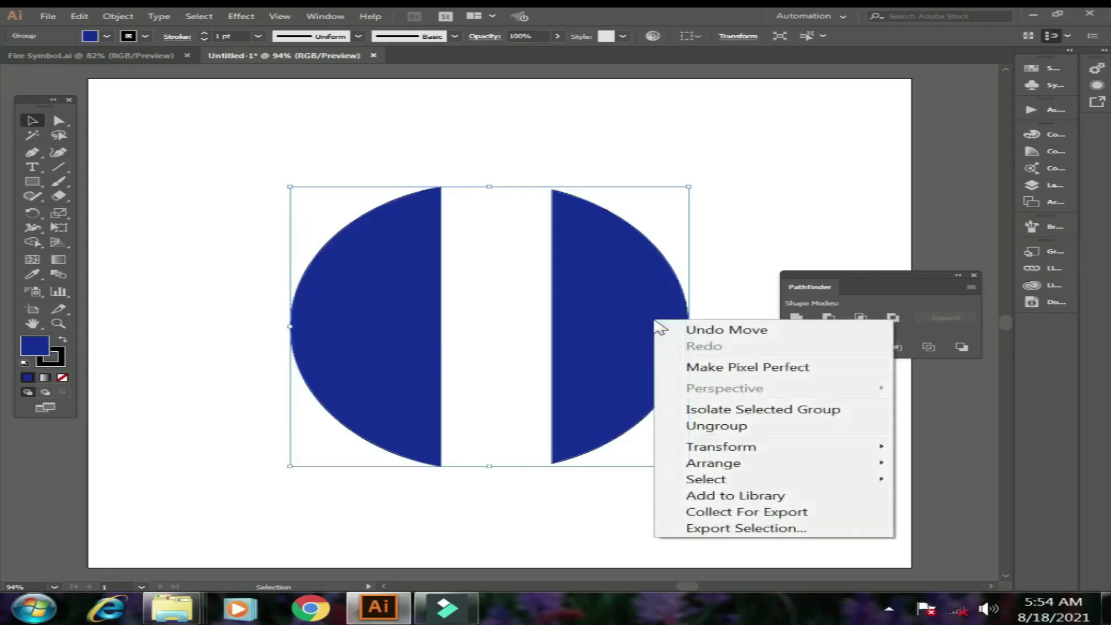
left_click(726, 425)
left_click_drag(615, 376, 724, 377)
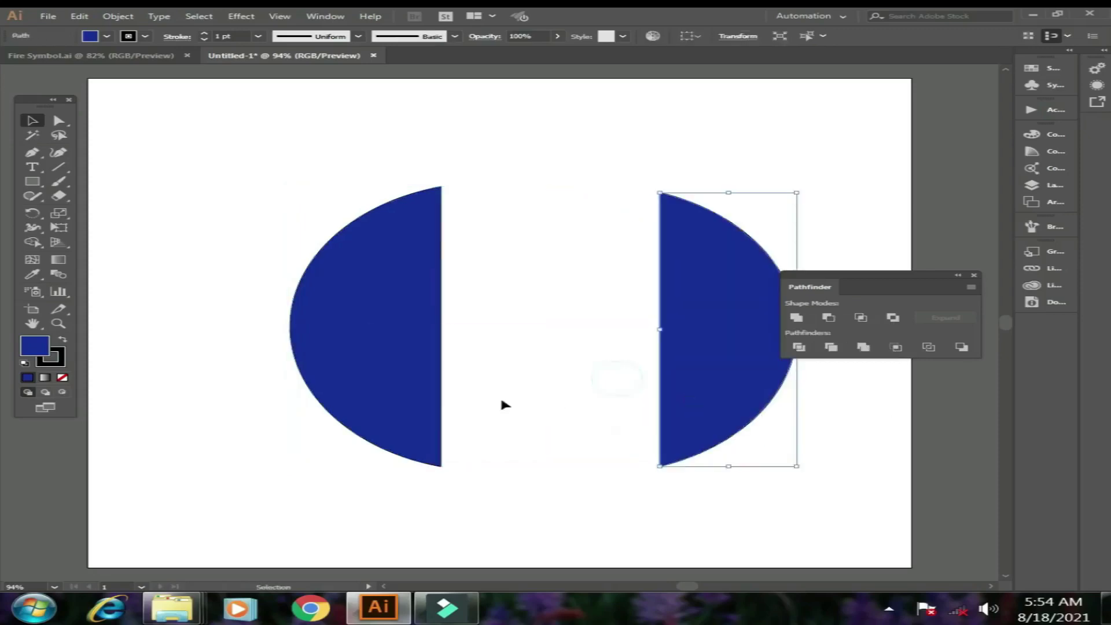
left_click_drag(409, 393, 260, 393)
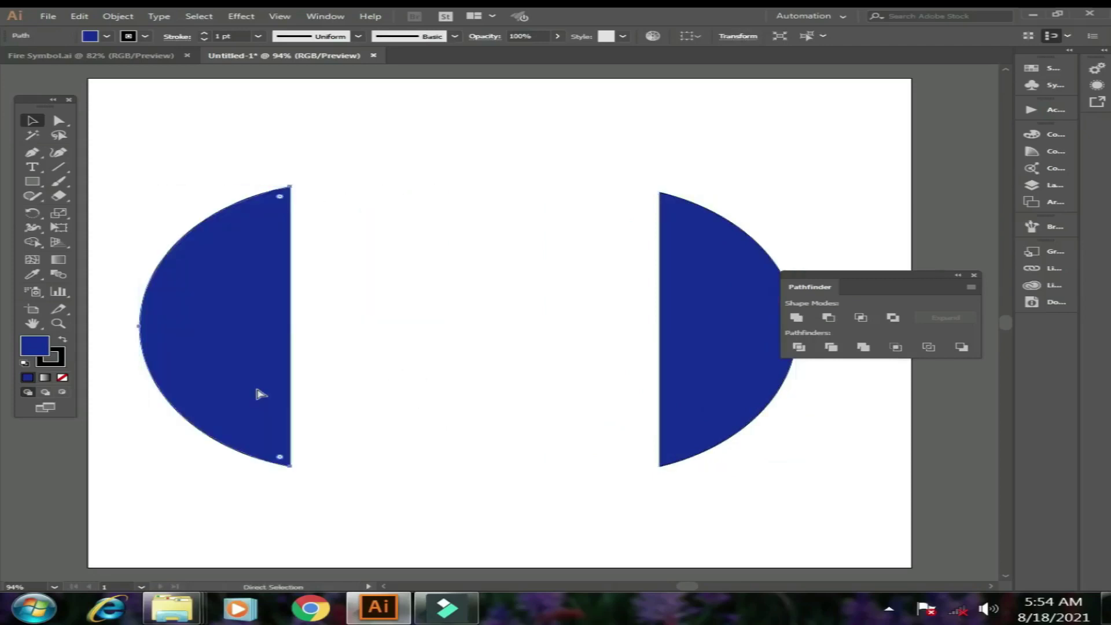
key("ctrl+z")
key("ctrl+z")
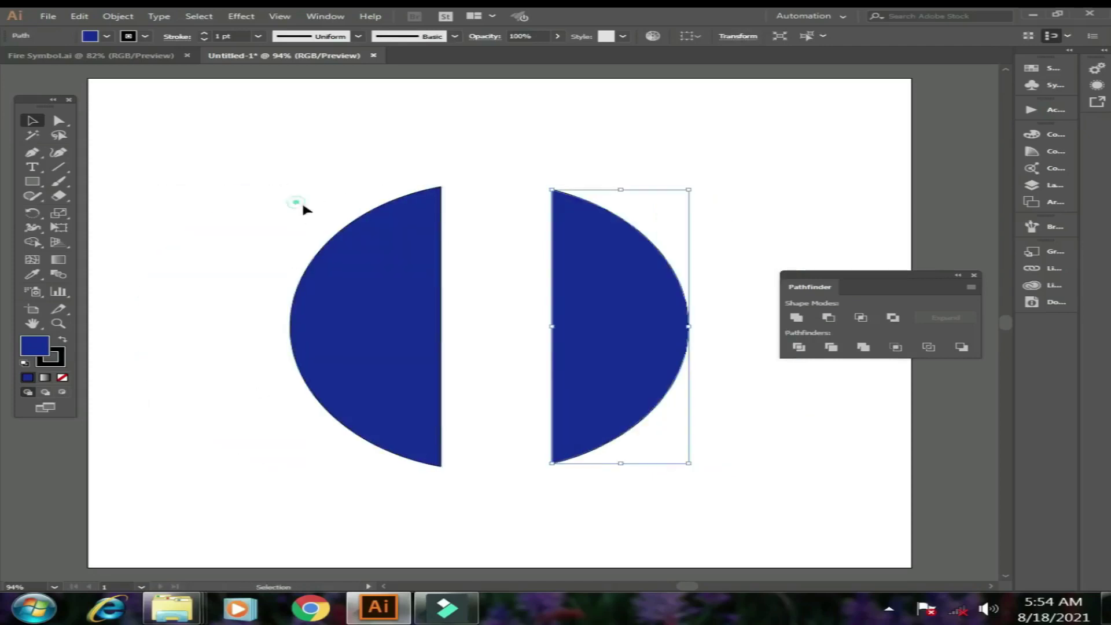
left_click_drag(302, 206, 696, 486)
key("Delete")
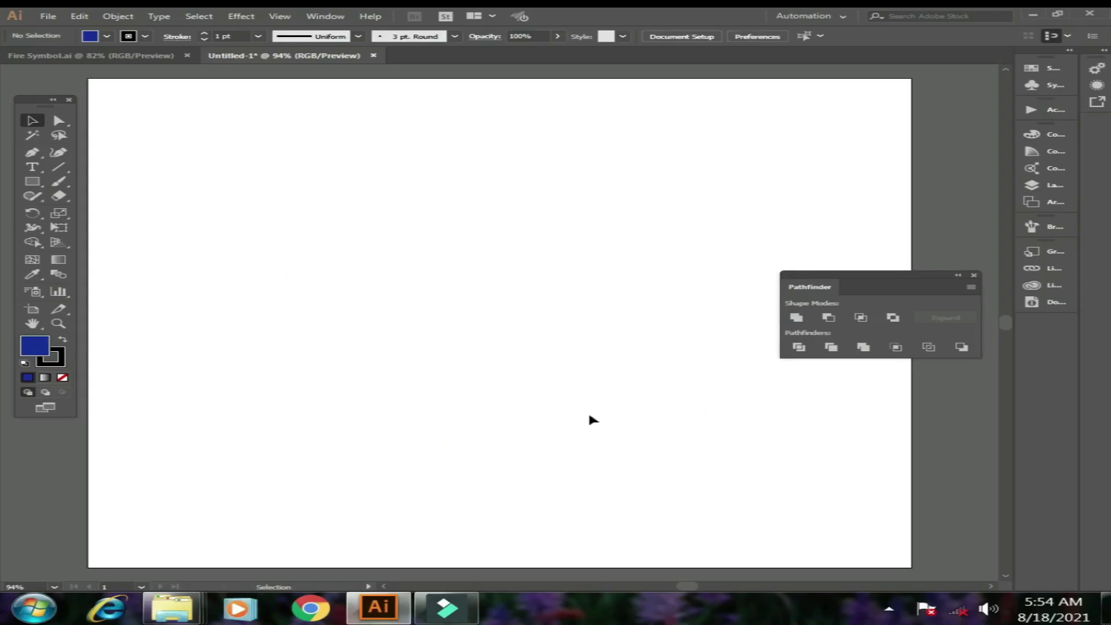
Step: Draw a blue circle and Alt-drag an overlapping copy to its right
left_click(40, 184)
left_click(110, 210)
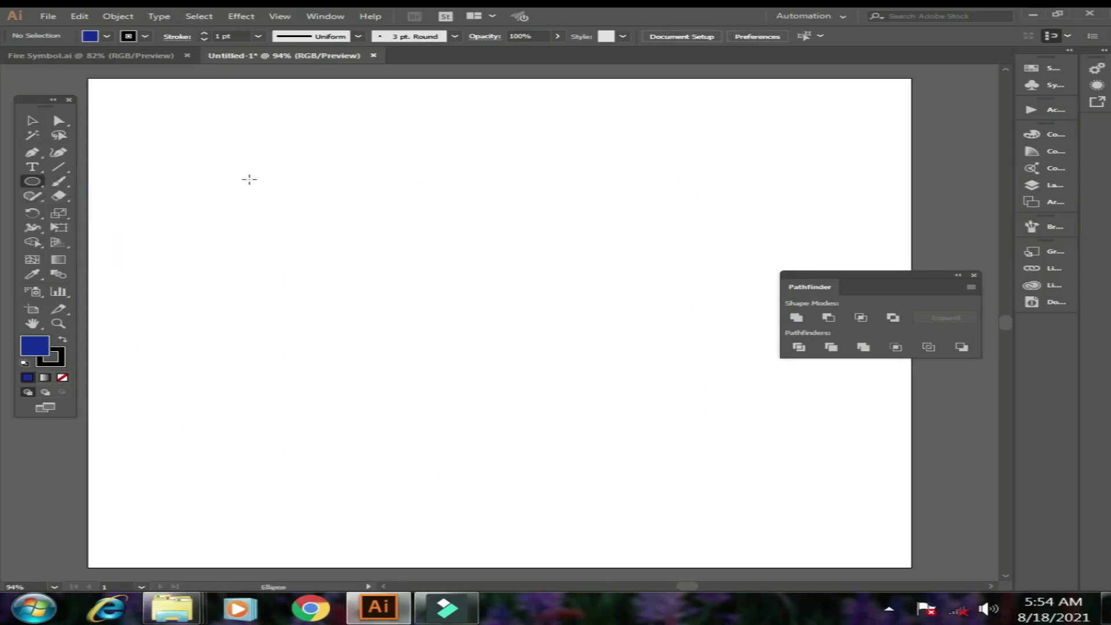
left_click_drag(249, 179, 543, 404)
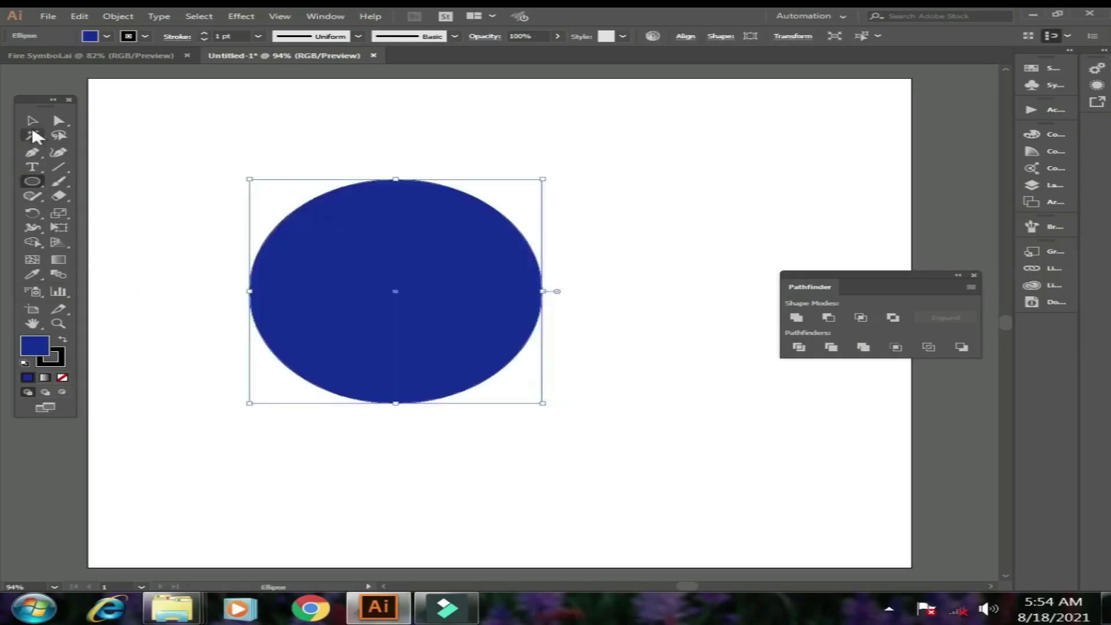
left_click(33, 121)
left_click_drag(381, 290, 569, 291, "alt")
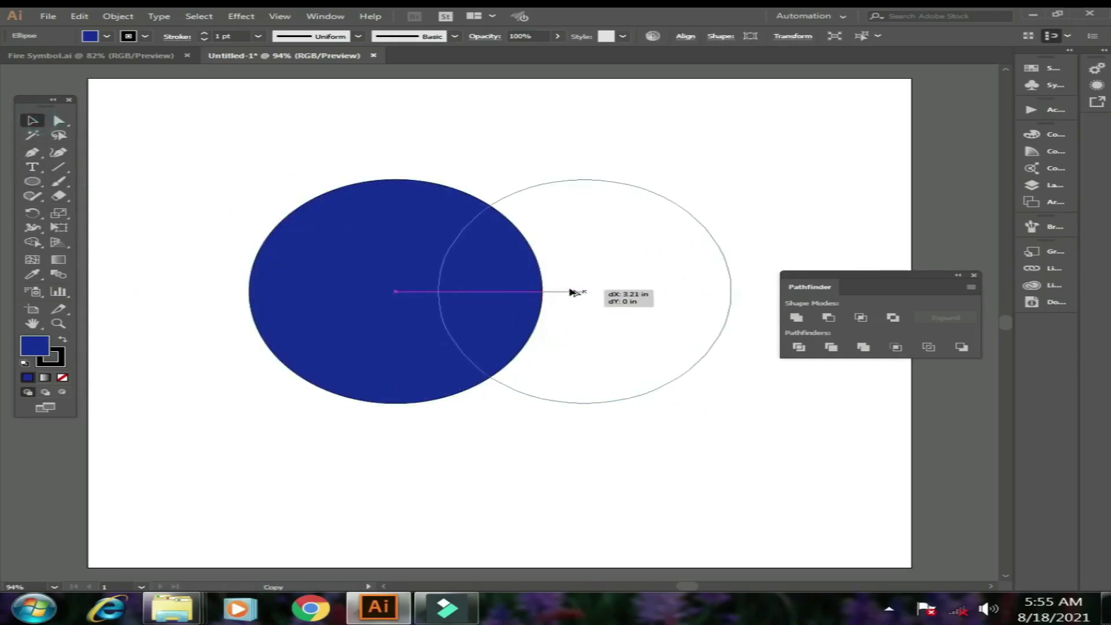
left_click(298, 171)
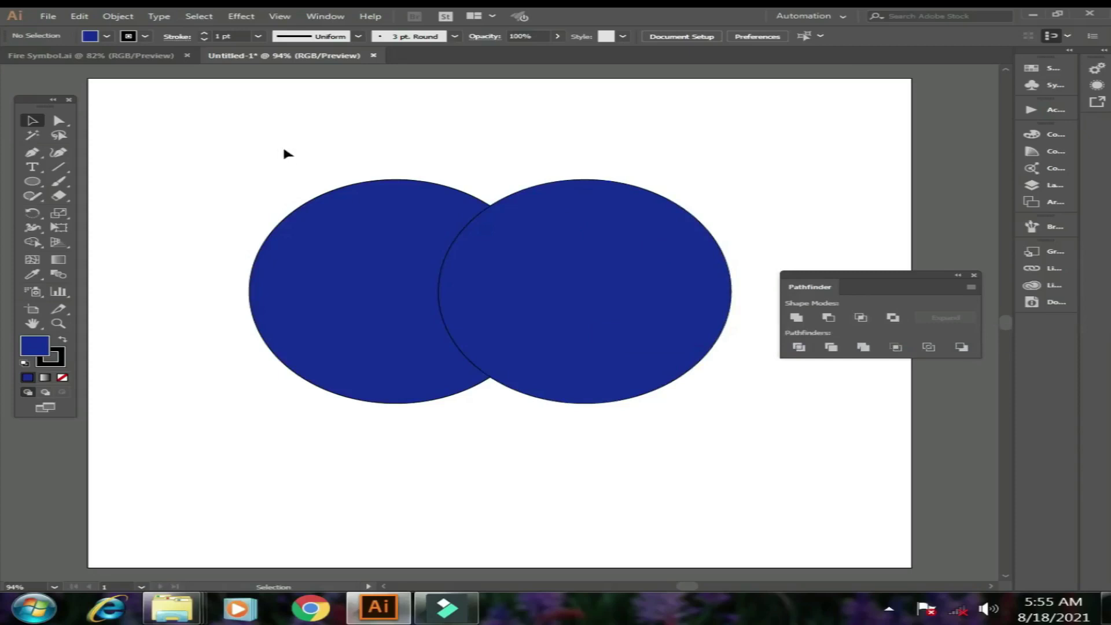
Step: Try Pathfinder Intersect on both circles, then undo it and deselect
left_click_drag(201, 116, 764, 462)
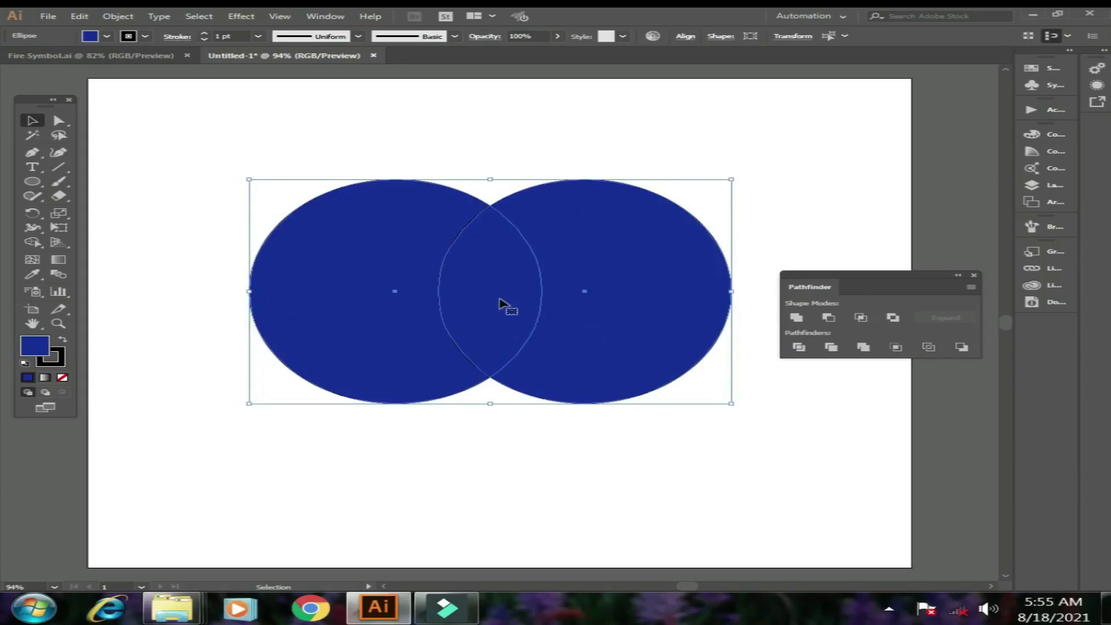
left_click(859, 318)
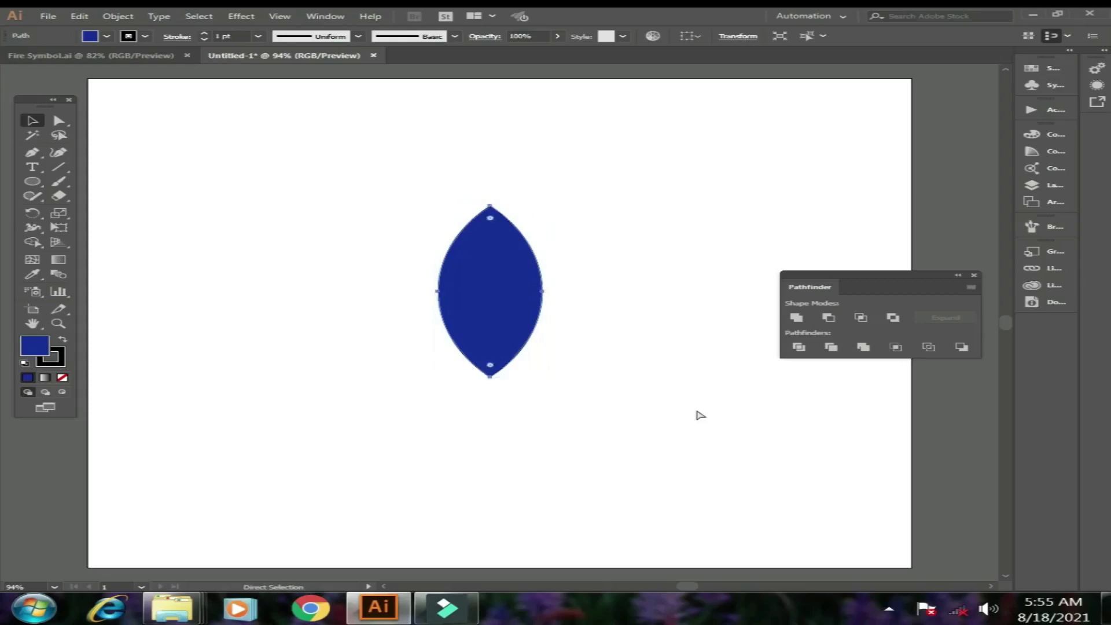
key("ctrl+z")
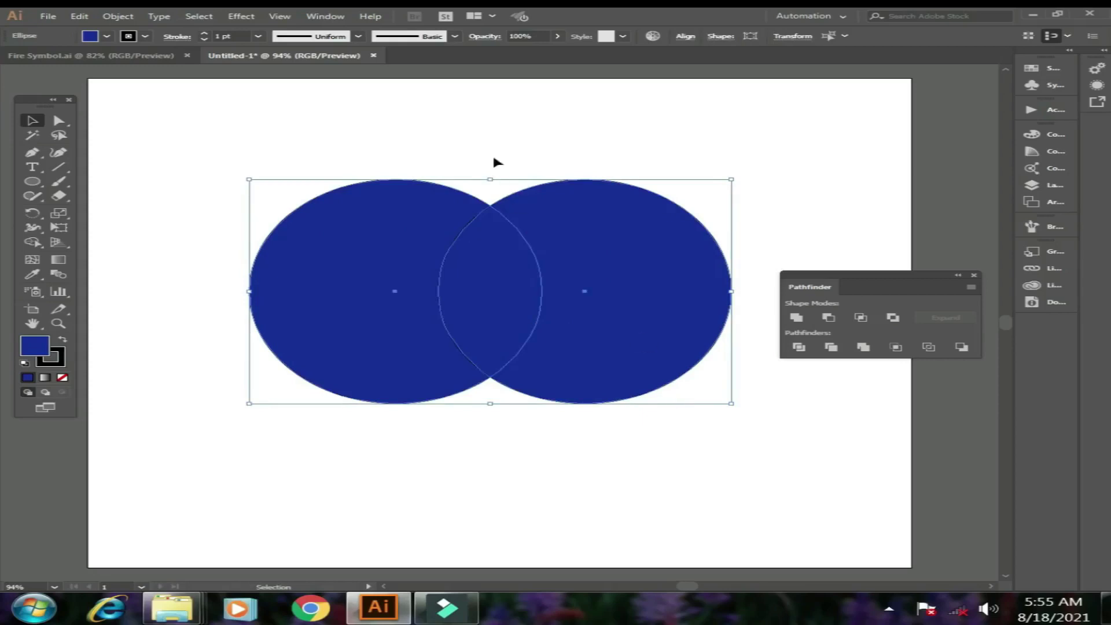
left_click(478, 130)
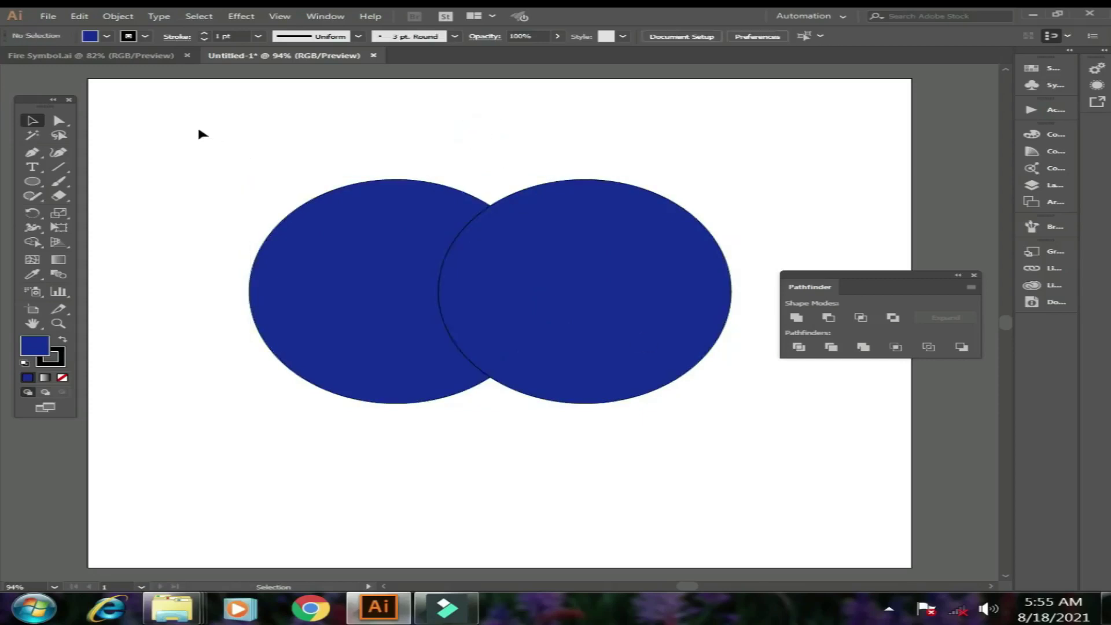
Step: Exclude the circles' overlap into two crescents, ungroup and test-move them, then undo
left_click_drag(198, 130, 736, 434)
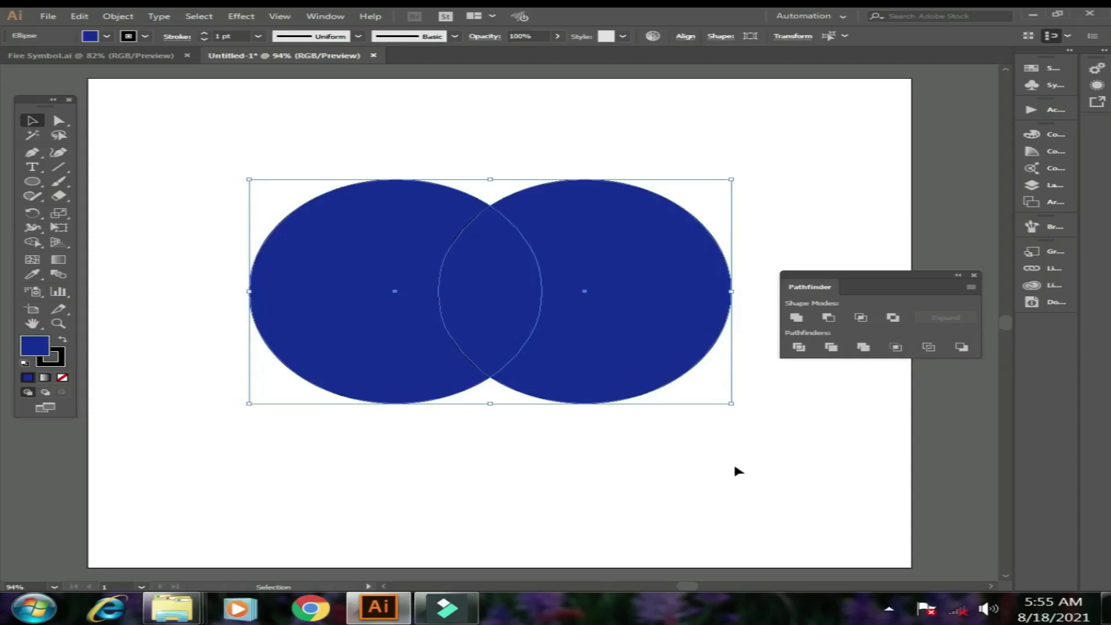
left_click(892, 318)
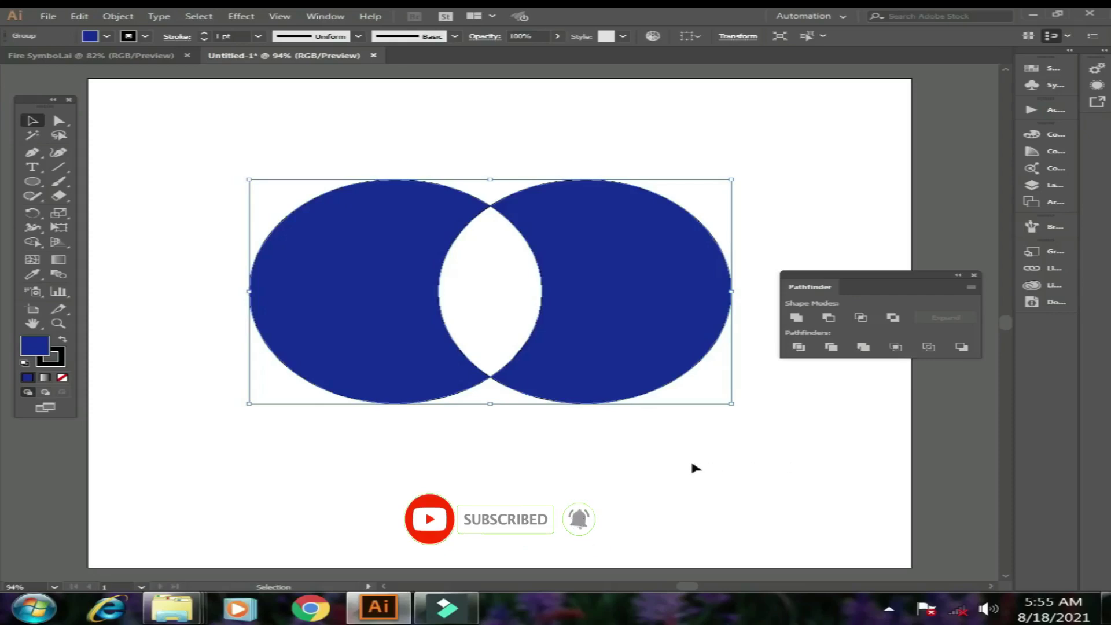
right_click(611, 403)
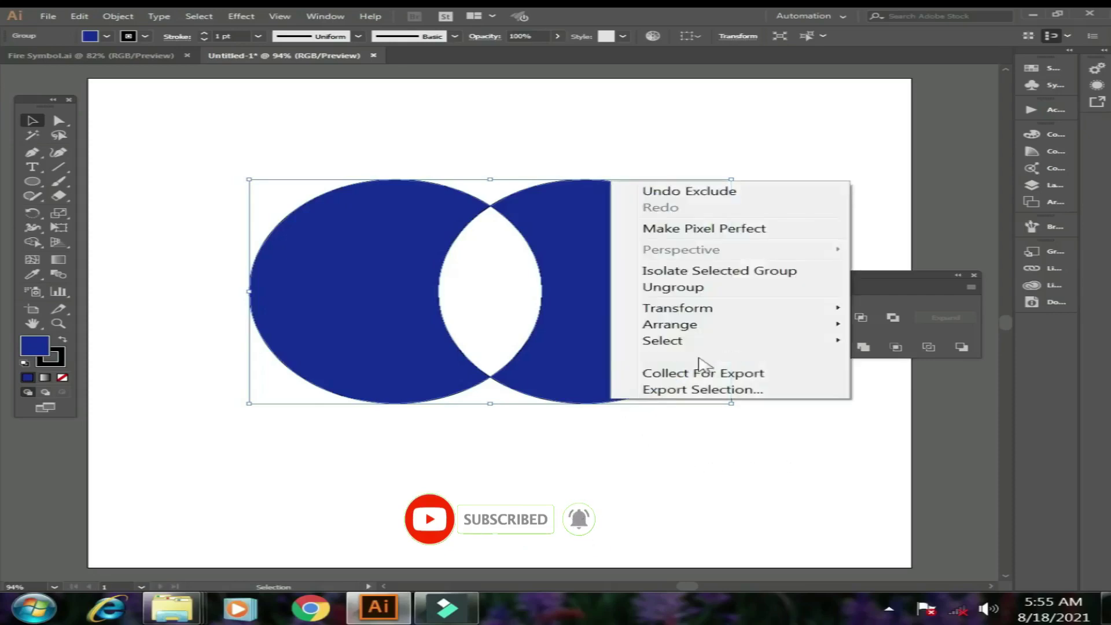
left_click(692, 287)
left_click(697, 413)
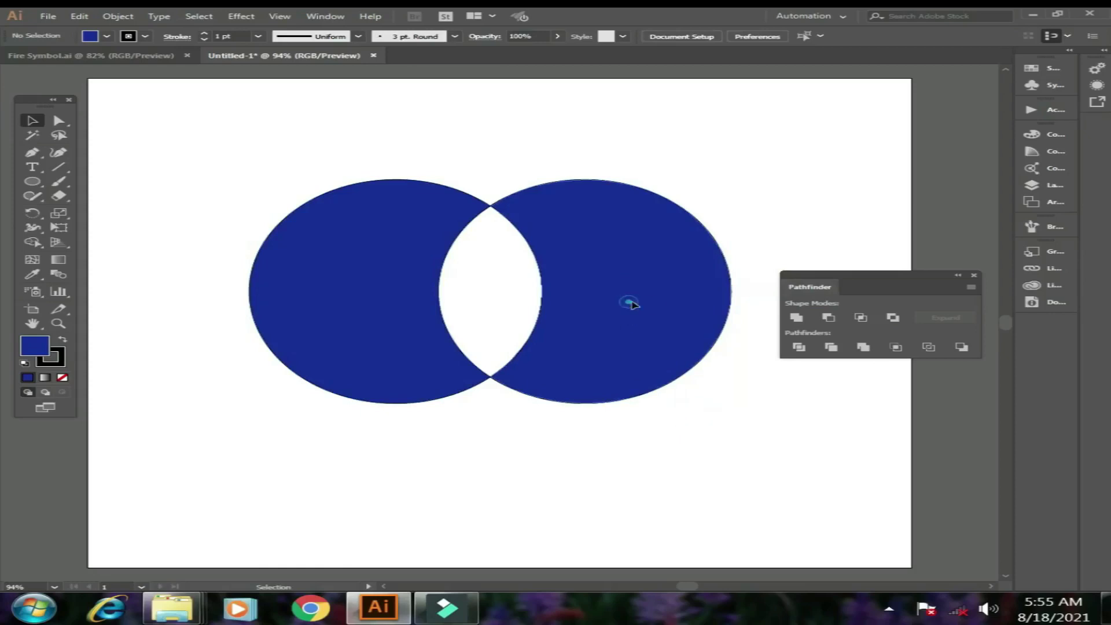
left_click_drag(632, 303, 674, 300)
left_click_drag(399, 332, 318, 332)
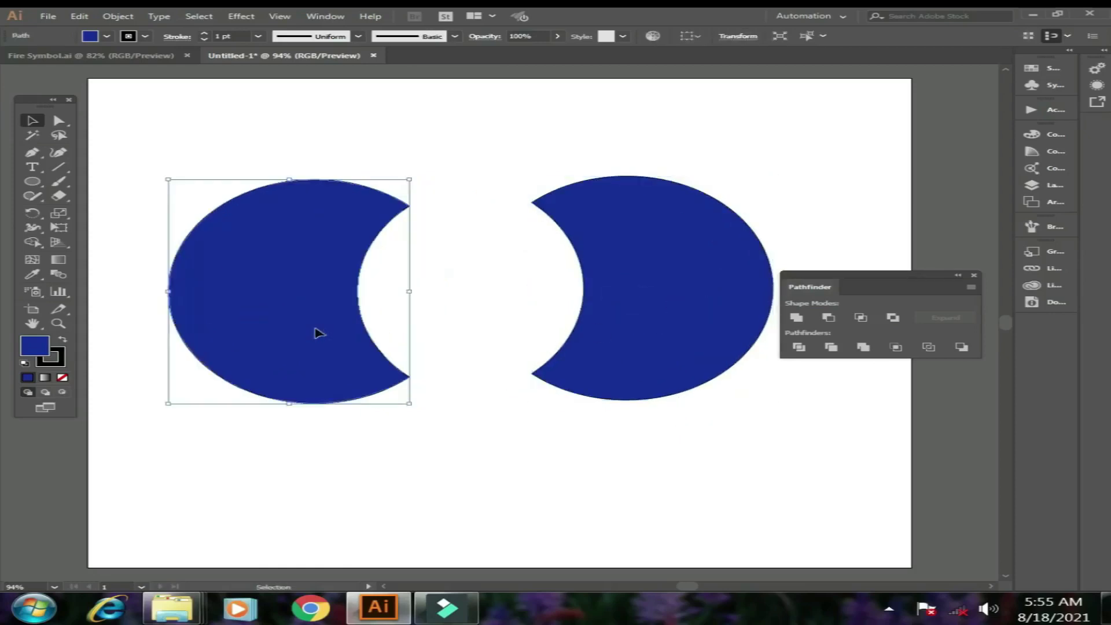
key("ctrl+z")
key("ctrl+z")
key("ctrl+z")
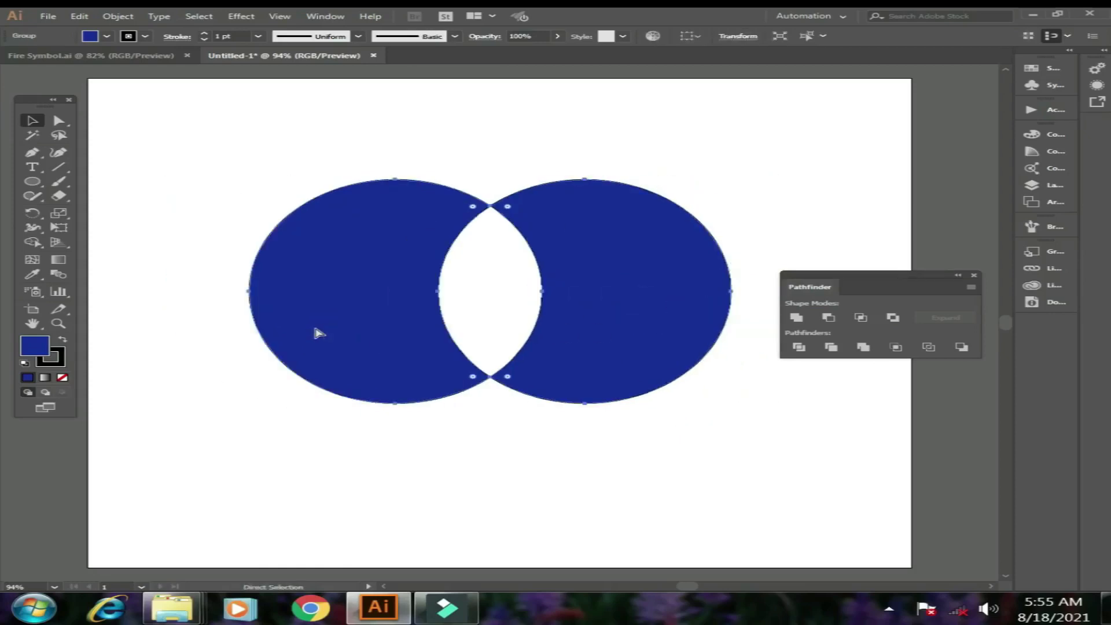
Step: Select both crescent shapes and delete them
left_click(196, 173)
left_click_drag(243, 133, 716, 460)
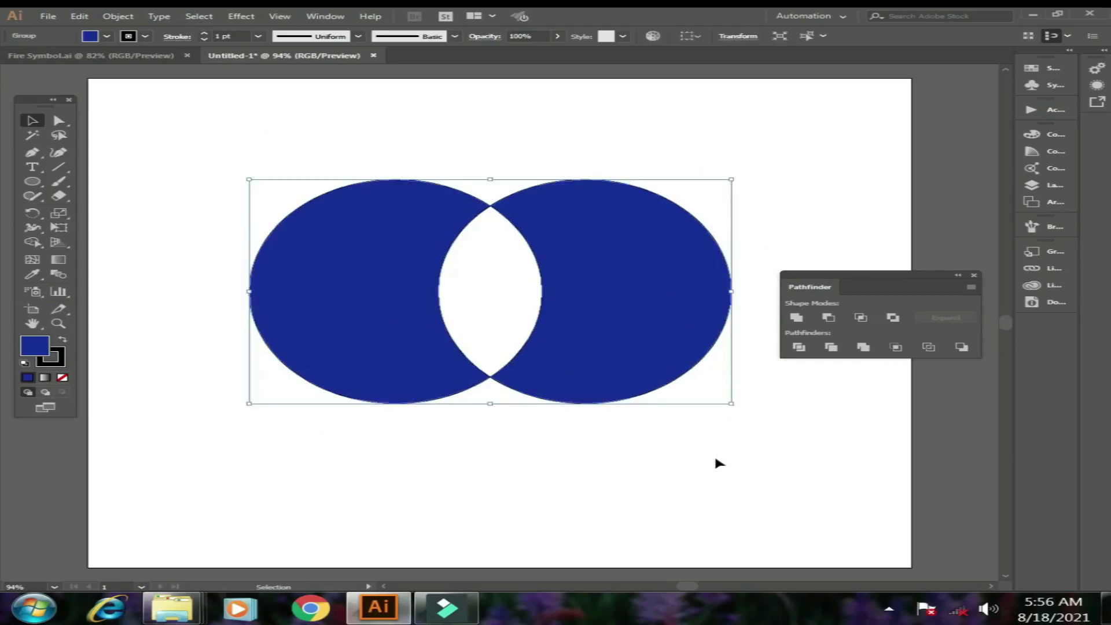
key("Delete")
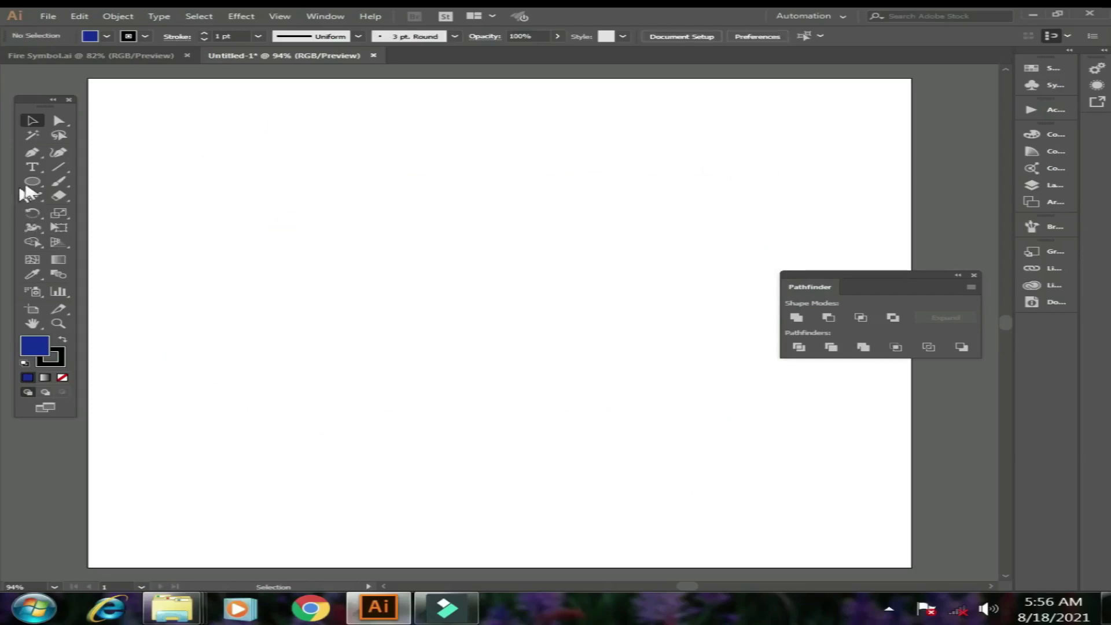
Step: Draw a large blue circle in the lower centre and a small circle above it
left_click_drag(30, 184, 105, 211)
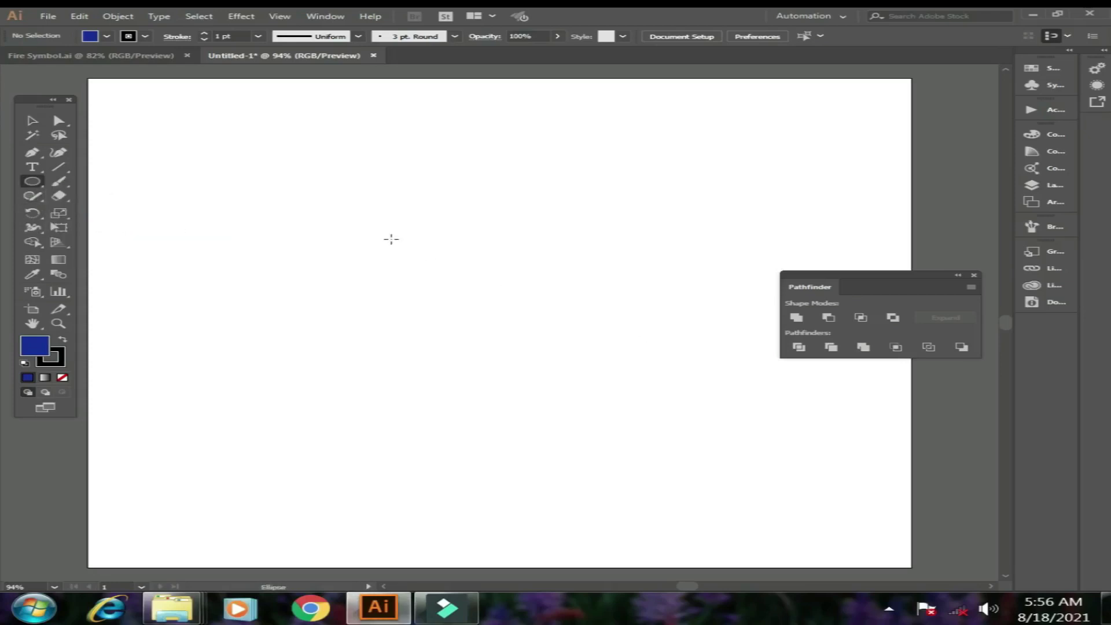
left_click_drag(321, 232, 704, 521)
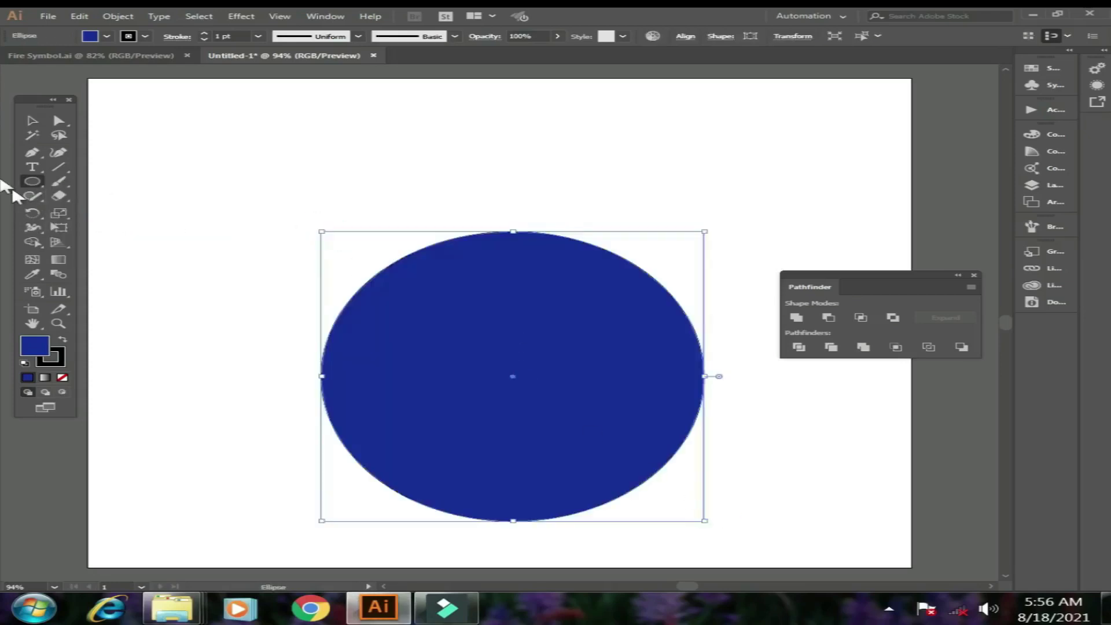
left_click_drag(481, 176, 545, 221)
Step: Enlarge the small circle, move it over the big circle's upper left, and select both
left_click(31, 120)
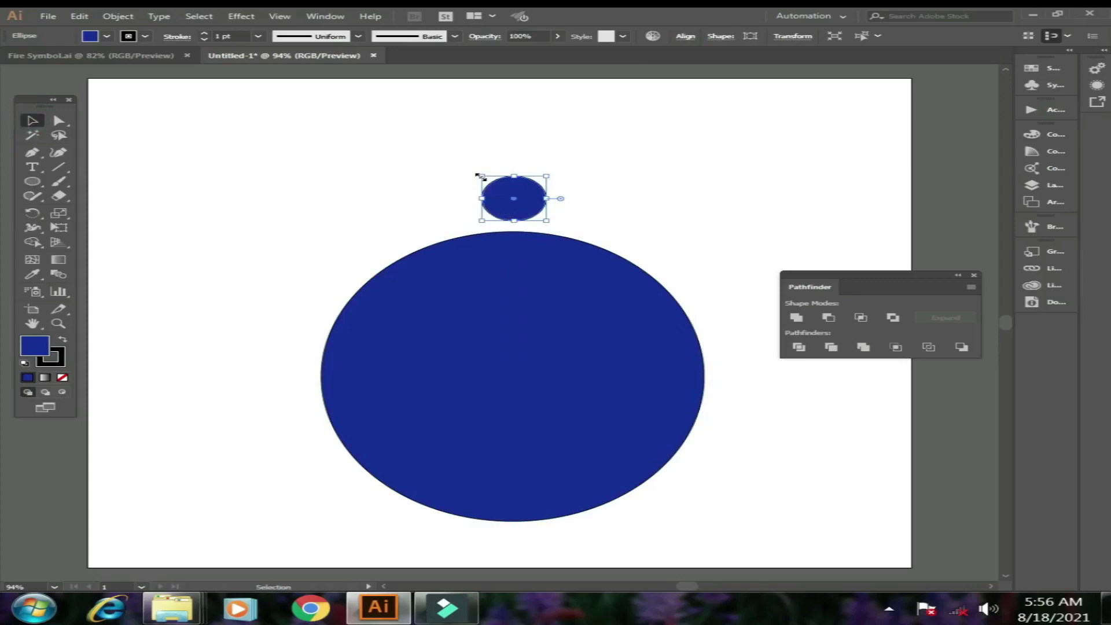
left_click_drag(481, 176, 331, 88)
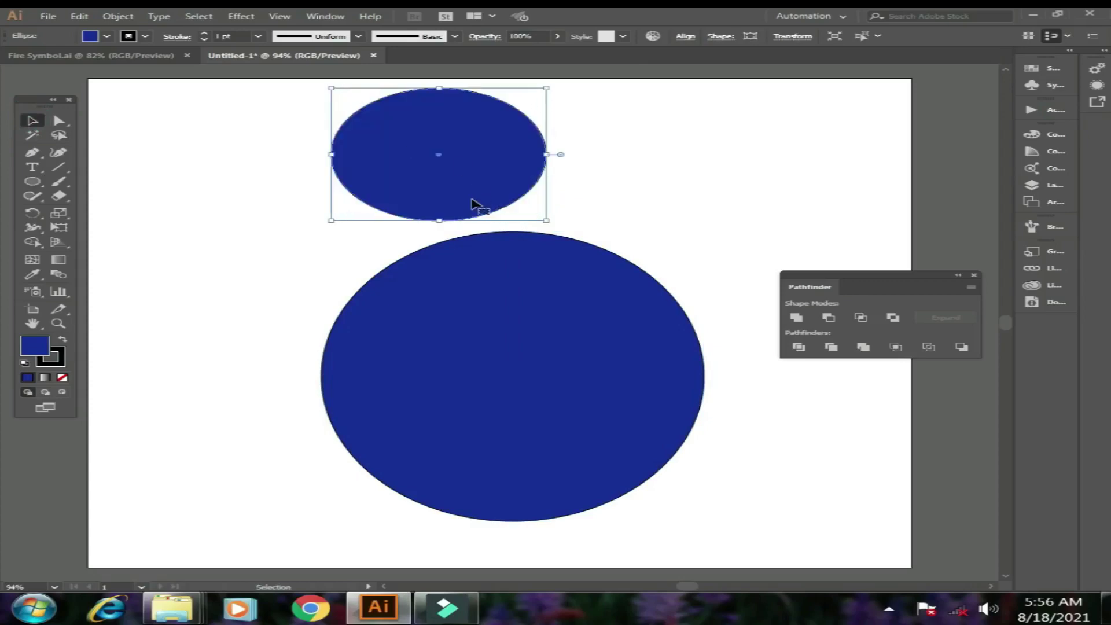
left_click_drag(331, 221, 301, 258)
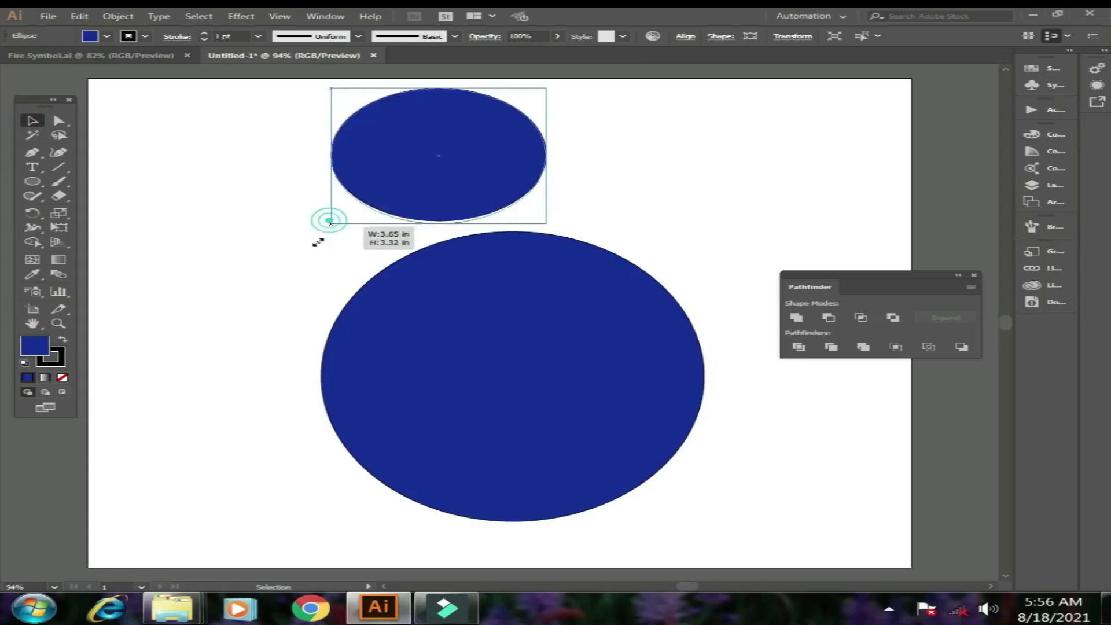
mouse_move(450, 168)
left_mouse_down()
mouse_move(261, 245)
mouse_move(376, 267)
left_mouse_up()
left_click(226, 139)
left_click_drag(185, 133, 720, 536)
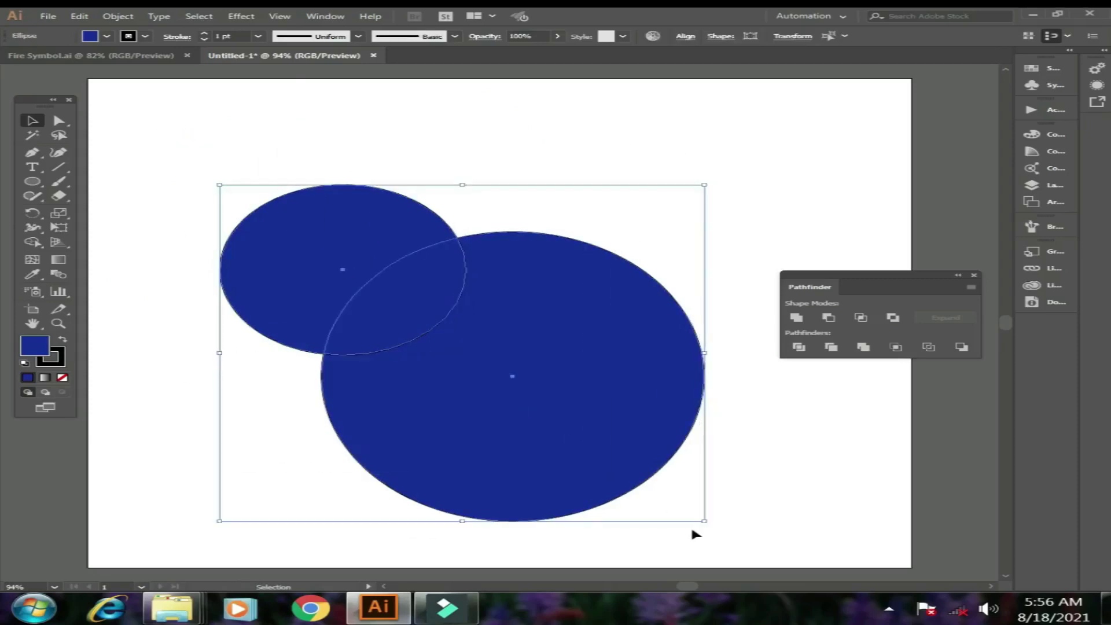
Step: Unite the two circles into one shape, nudge it, and inspect its anchor points
left_click(796, 317)
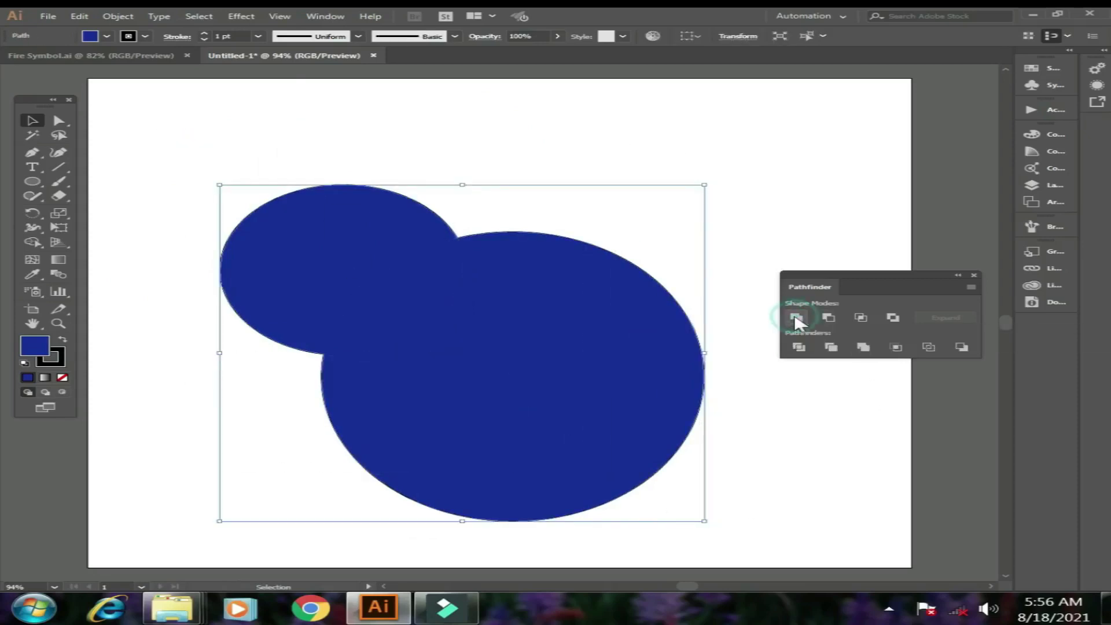
left_click(818, 429)
left_click_drag(441, 326, 438, 336)
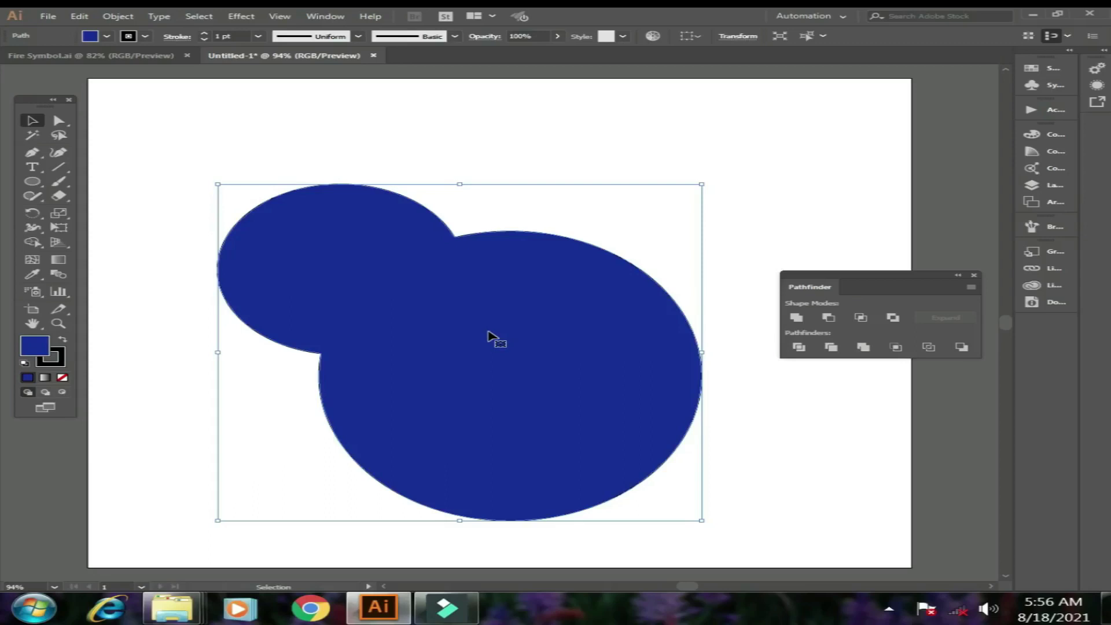
key("a")
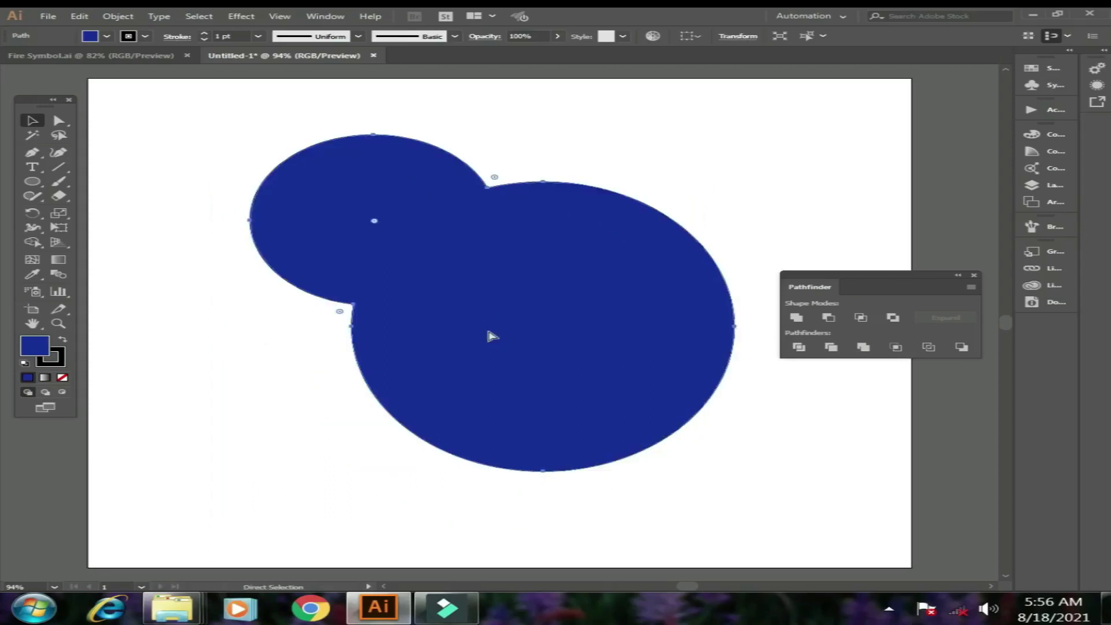
key("v")
left_click(575, 210)
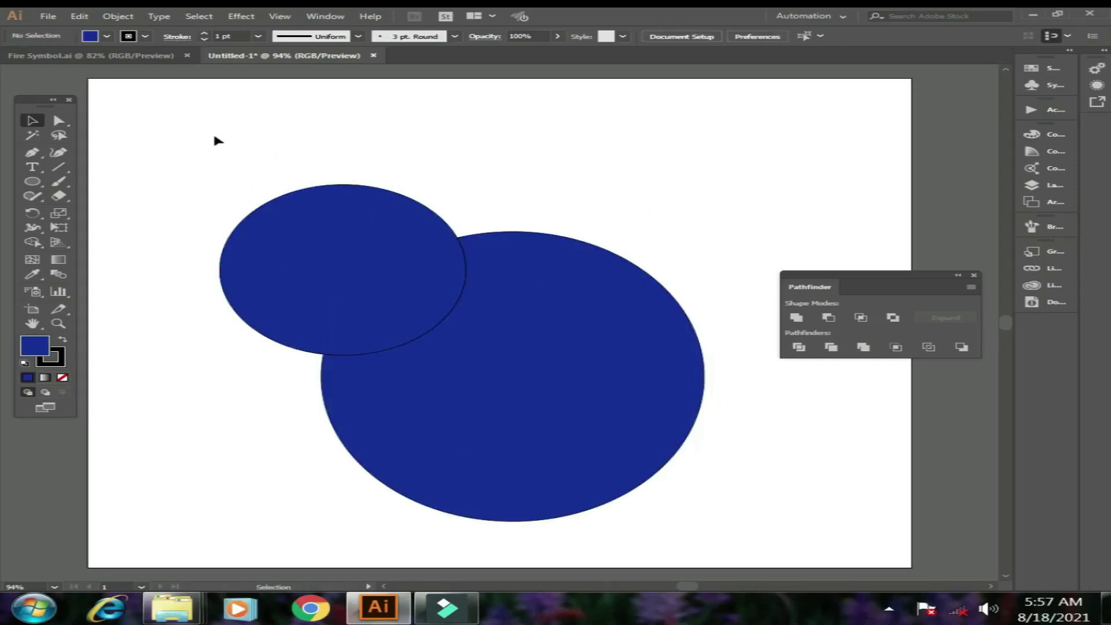
Step: Alt-click Unite on both circles to make an editable compound shape, then deselect
left_click_drag(214, 137, 727, 457)
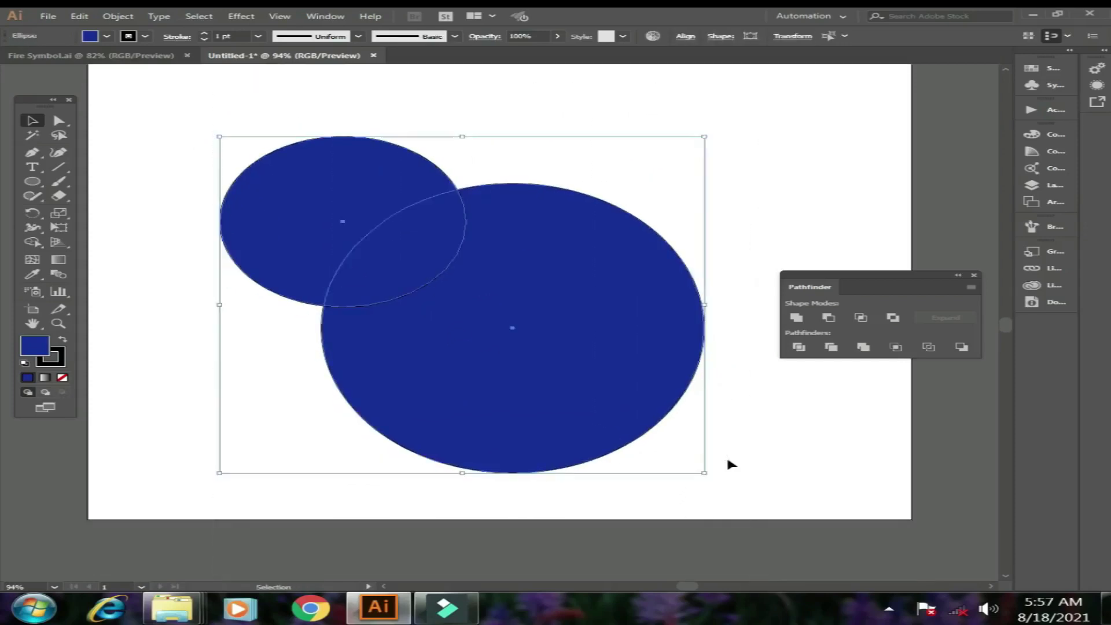
scroll(1007, 330, "up", 2)
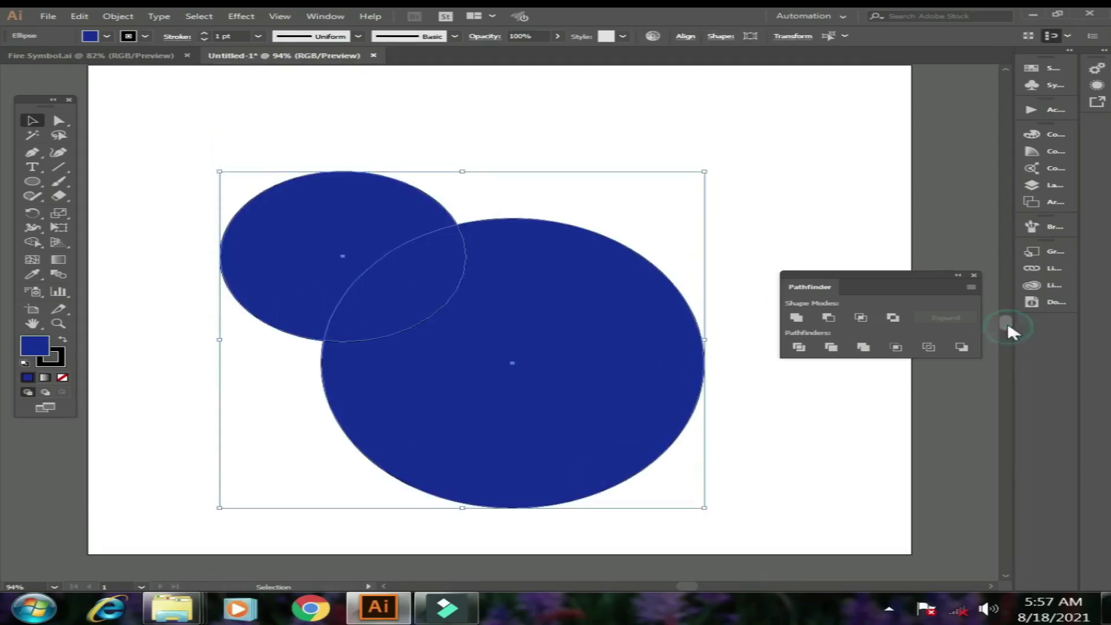
scroll(1008, 330, "up", 1)
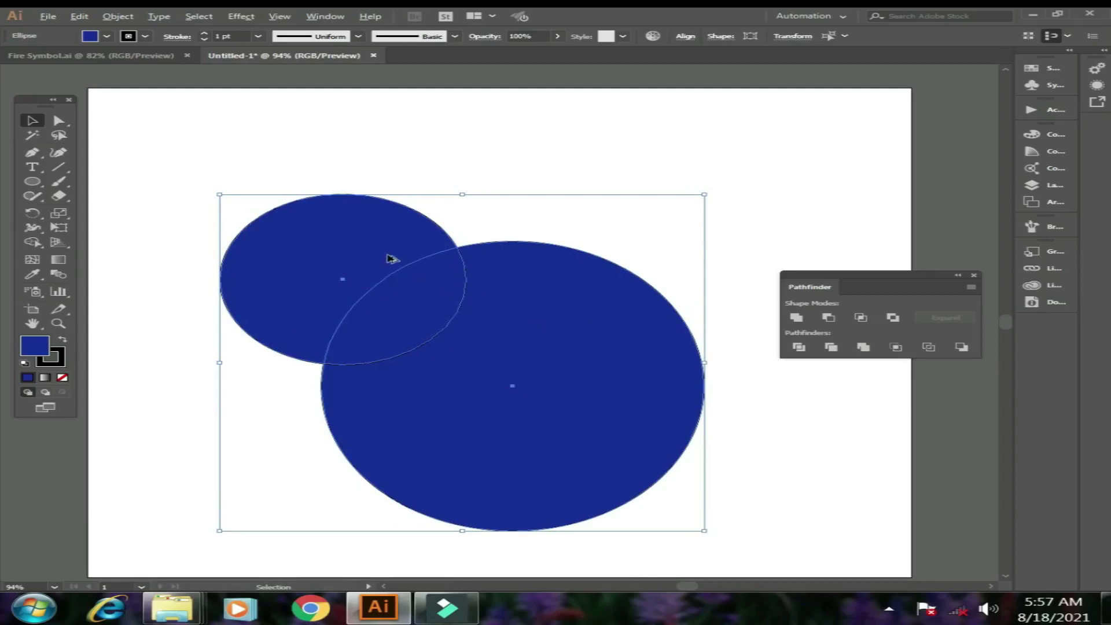
left_click(796, 317, "alt")
left_click(873, 425)
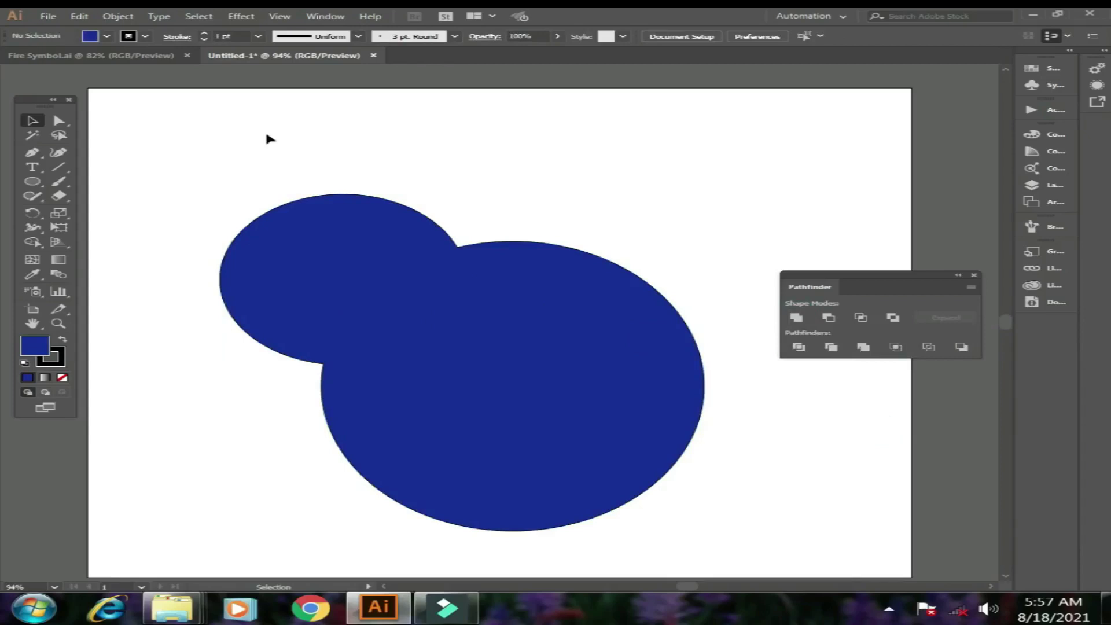
Step: Use Direct Selection to move the small circle right within the compound shape
left_click(358, 270)
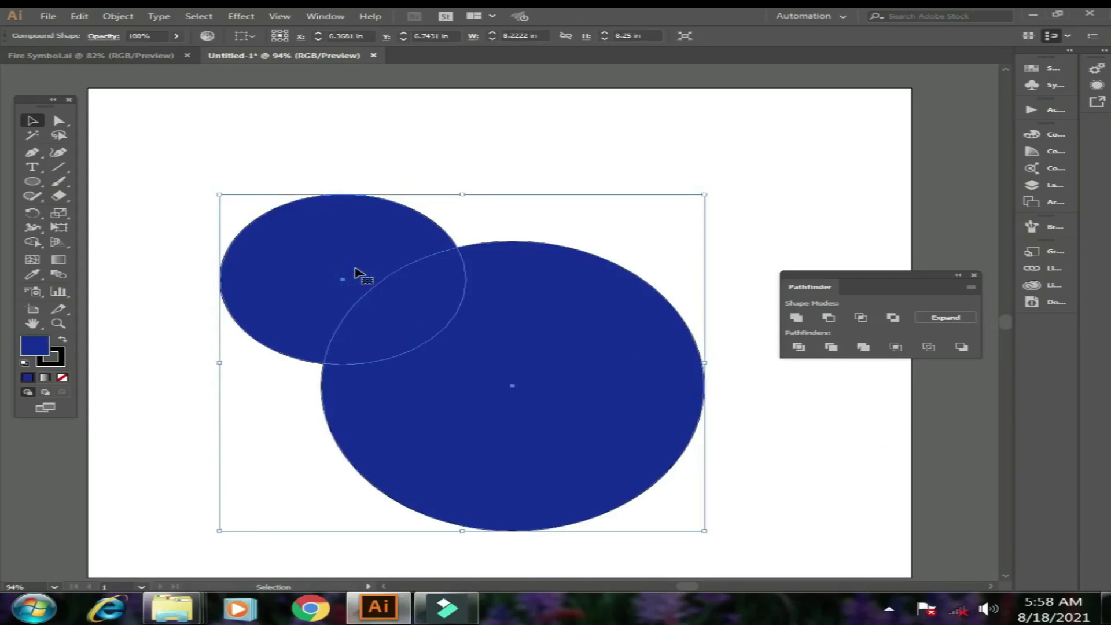
left_click(327, 132)
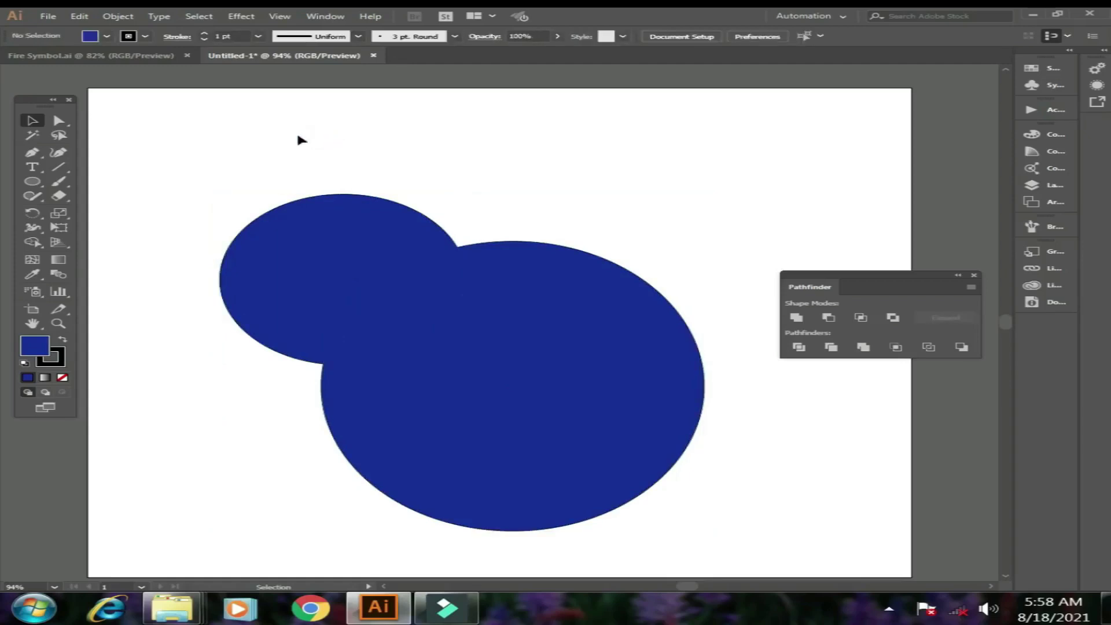
left_click(62, 121)
left_click_drag(219, 168, 312, 243)
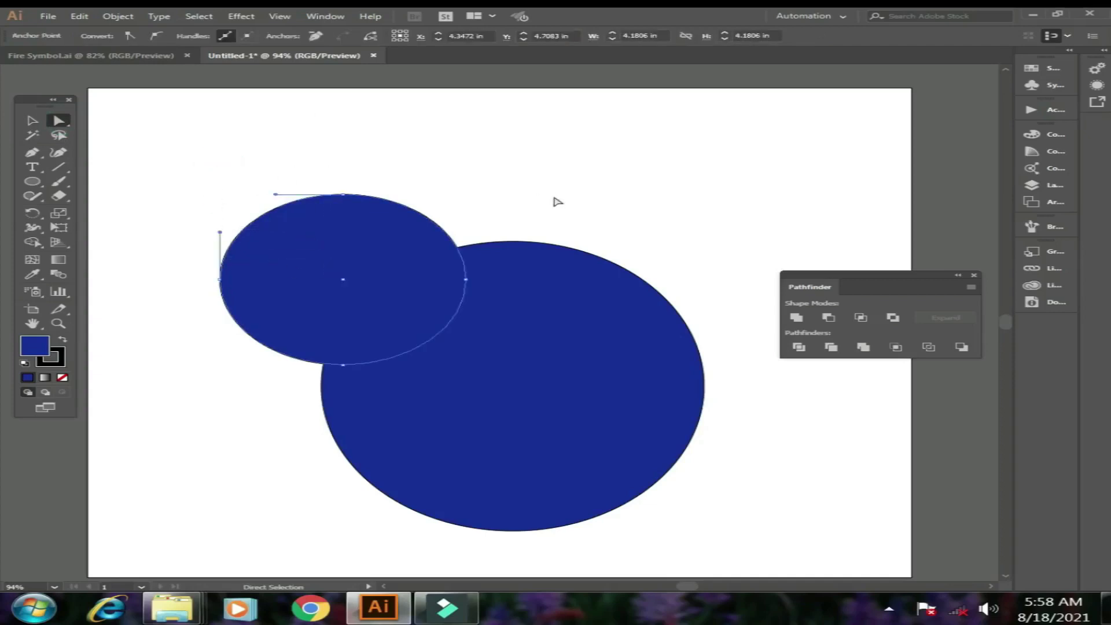
left_click(212, 141)
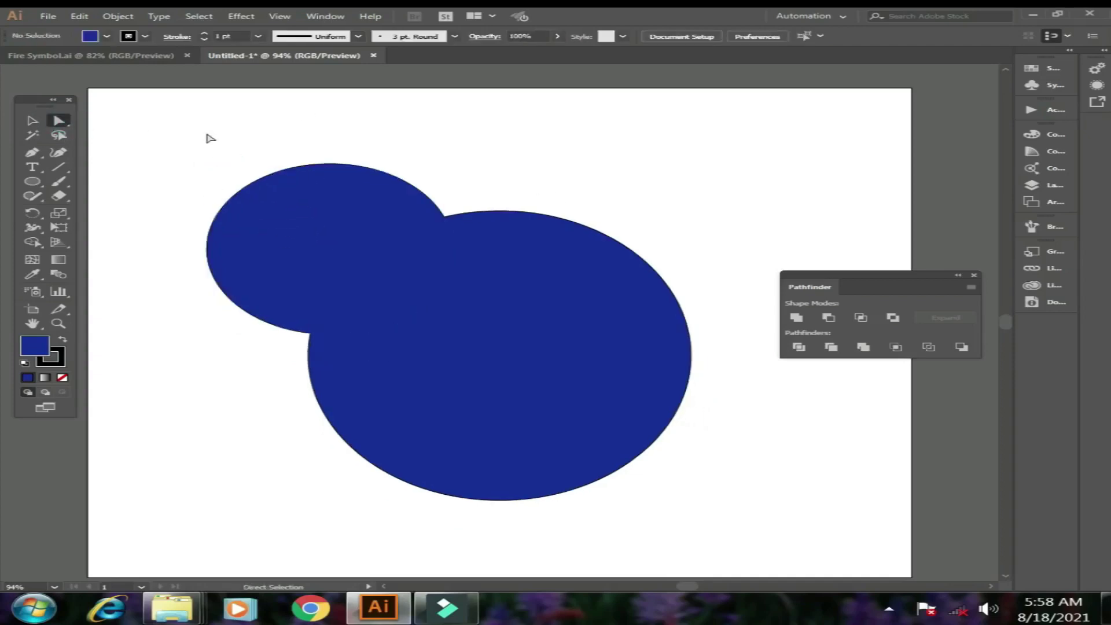
left_click(327, 221)
mouse_move(312, 218)
left_mouse_down()
mouse_move(337, 239)
mouse_move(335, 273)
mouse_move(310, 301)
mouse_move(367, 221)
left_mouse_up()
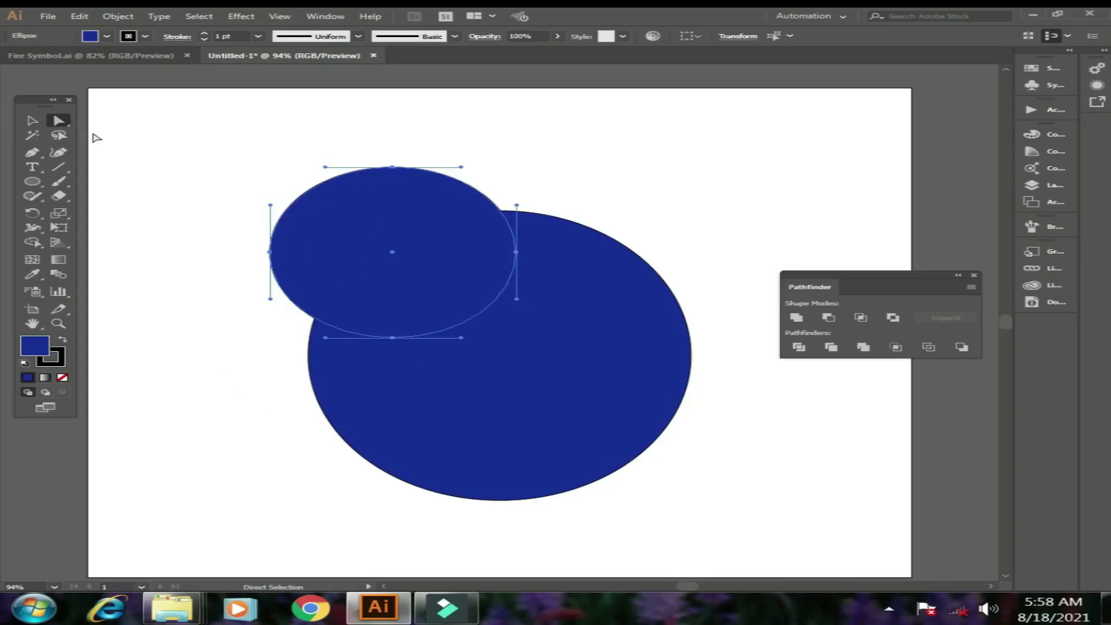
Step: Select the whole compound shape and Expand it into one outline
left_click(32, 121)
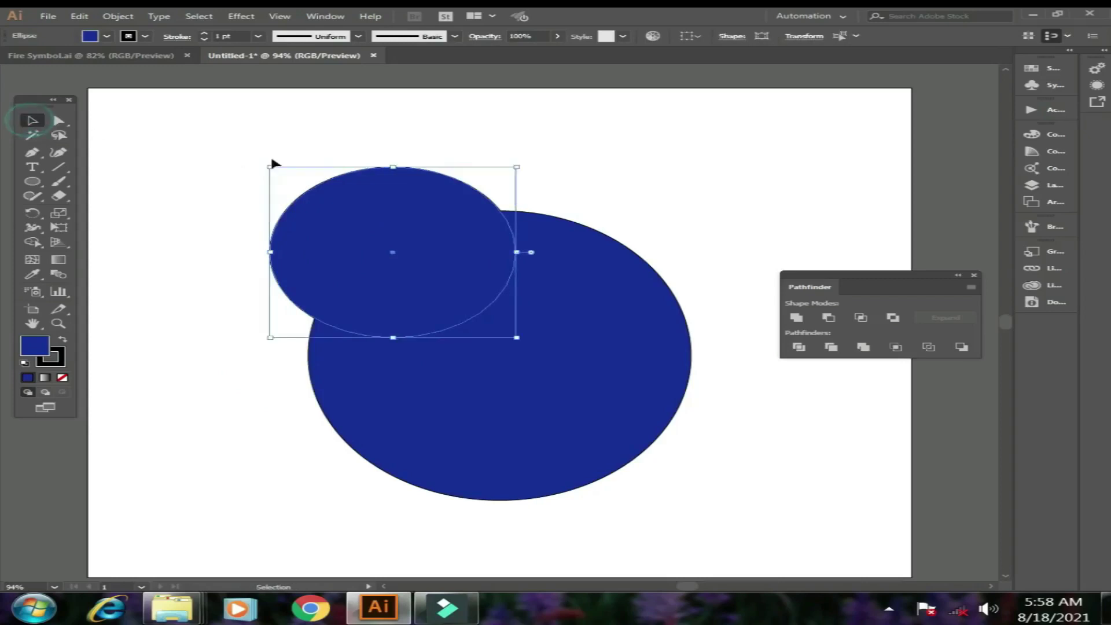
mouse_move(194, 106)
left_mouse_down()
mouse_move(442, 347)
mouse_move(709, 510)
left_mouse_up()
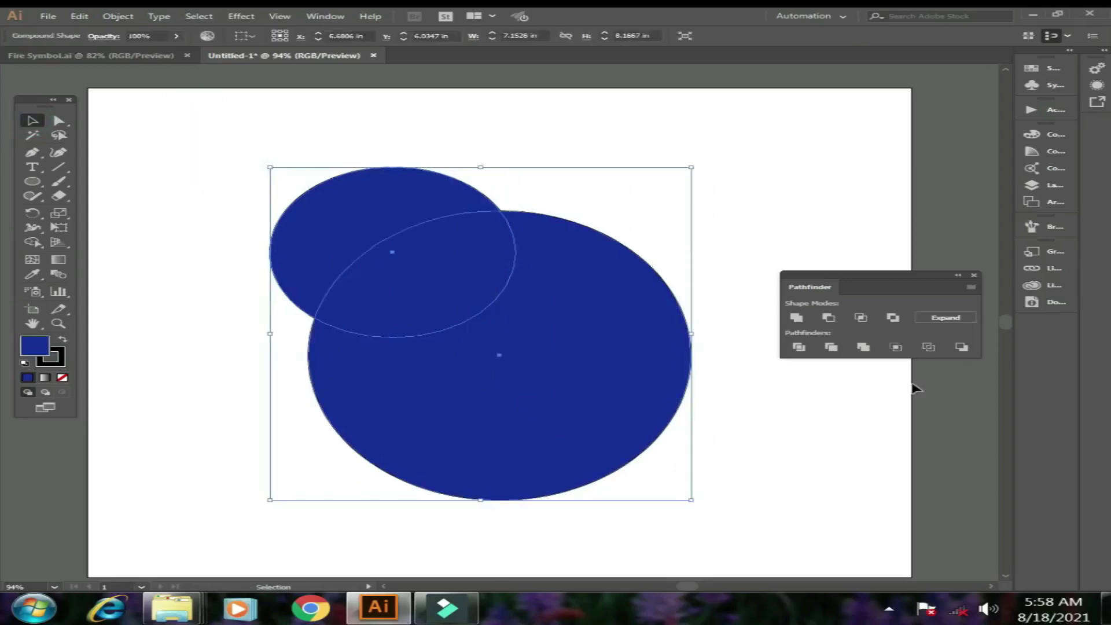
left_click(946, 318)
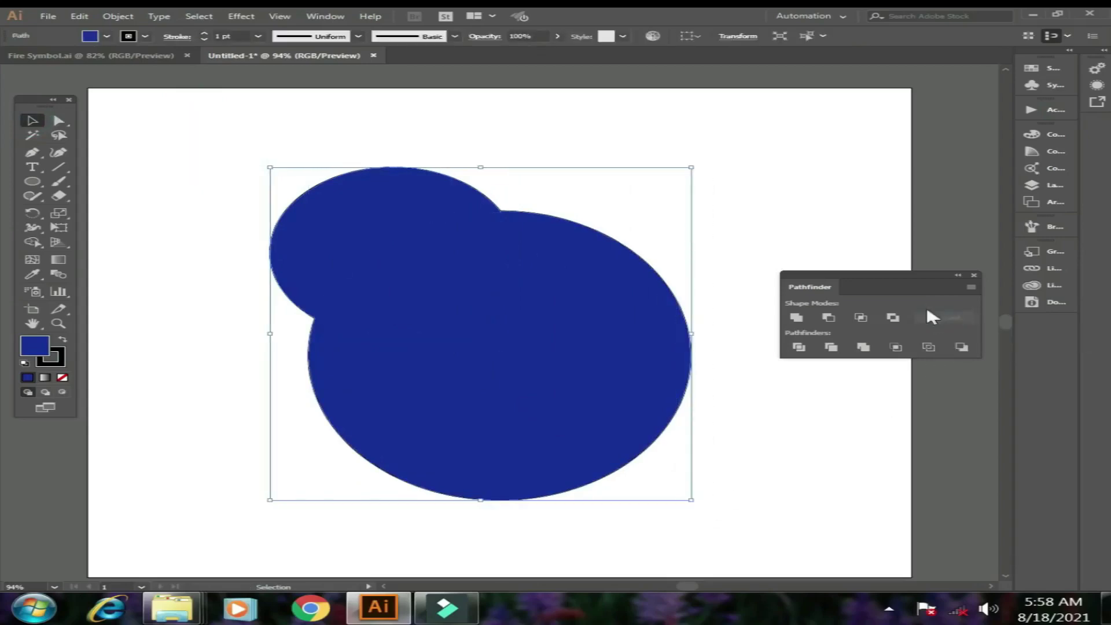
left_click(817, 237)
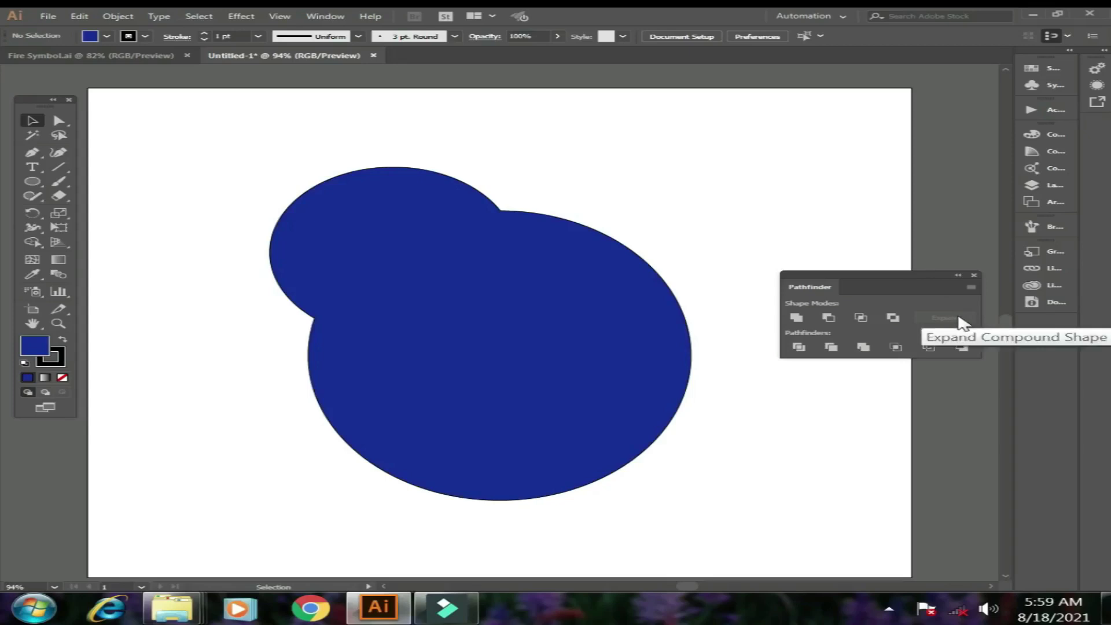
Step: Delete the merged shape and draw five overlapping blue circles in its place
mouse_move(258, 155)
left_mouse_down()
mouse_move(645, 484)
mouse_move(673, 491)
left_mouse_up()
key("Delete")
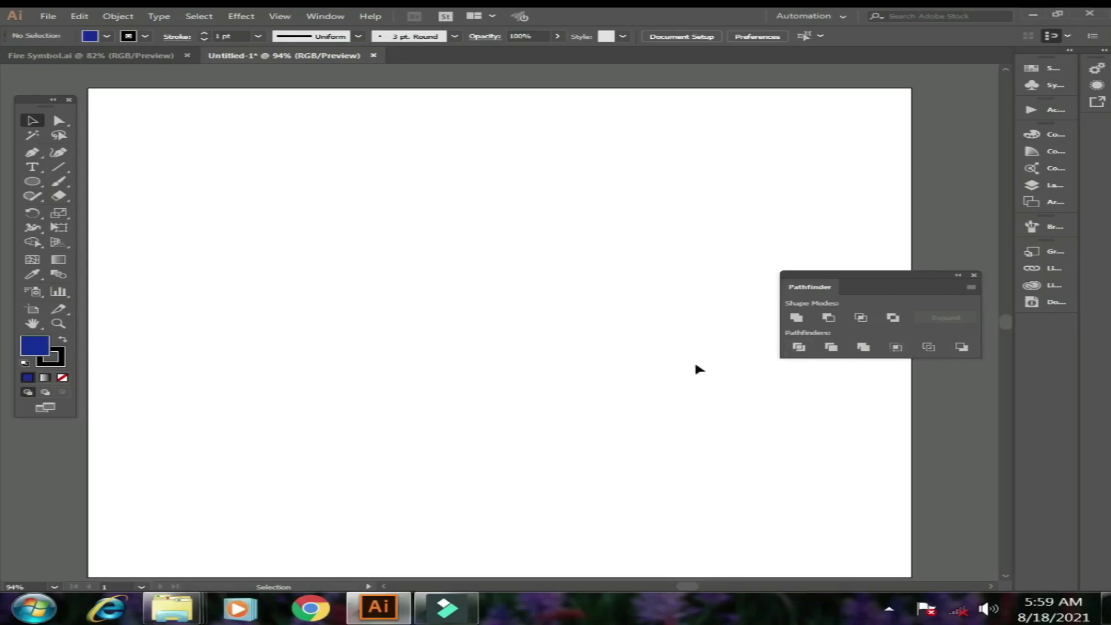
left_click_drag(39, 180, 105, 211)
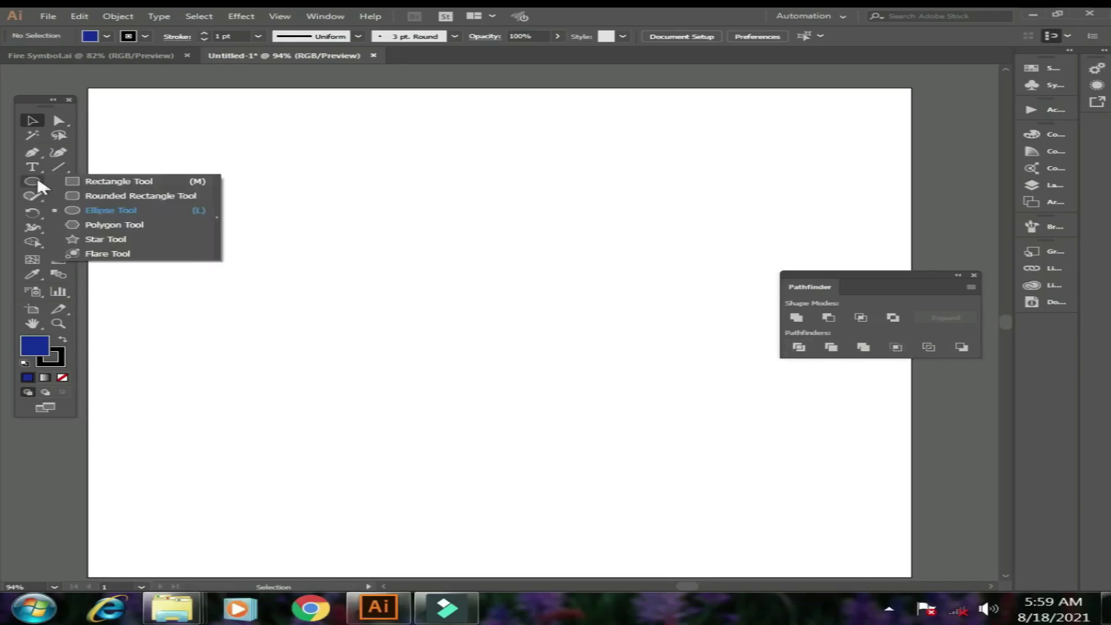
left_click_drag(226, 207, 475, 395)
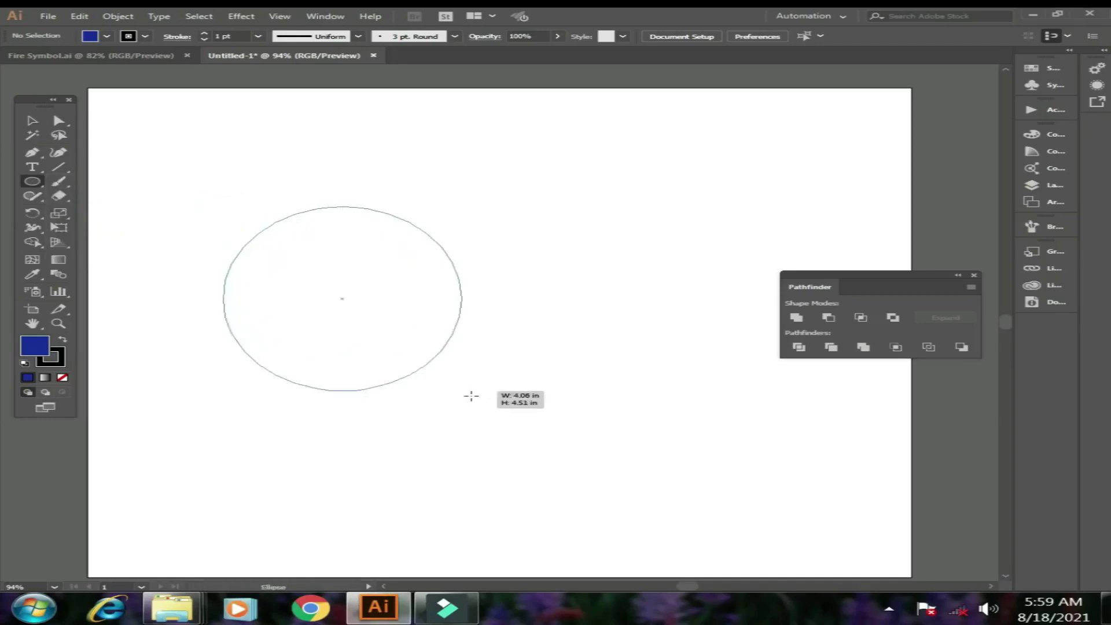
left_click_drag(344, 159, 528, 301)
left_click_drag(605, 241, 359, 418)
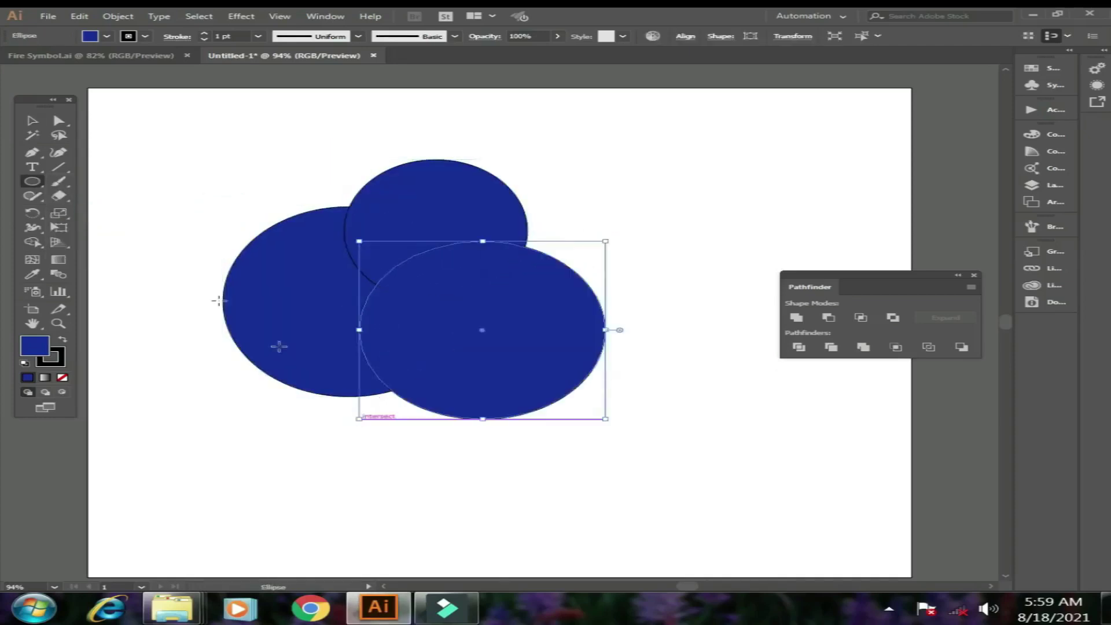
left_click_drag(208, 149, 390, 285)
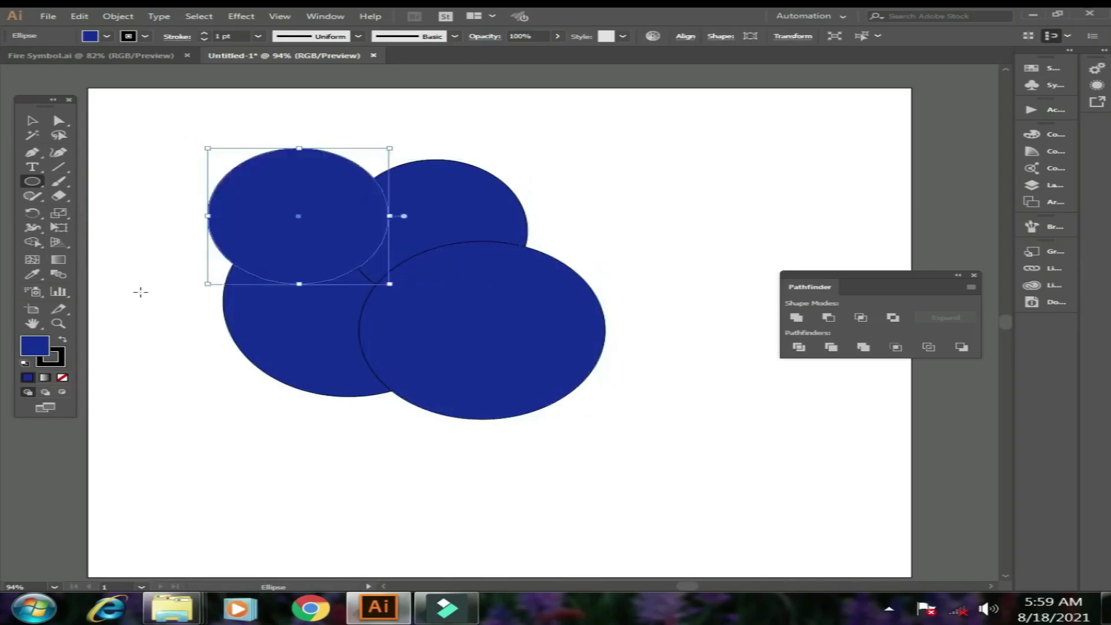
left_click_drag(142, 273, 408, 466)
Step: From the Swatches panel, fill the lower-left circle orange and the lower-right circle red
left_click(32, 121)
left_click(325, 17)
left_click(856, 75)
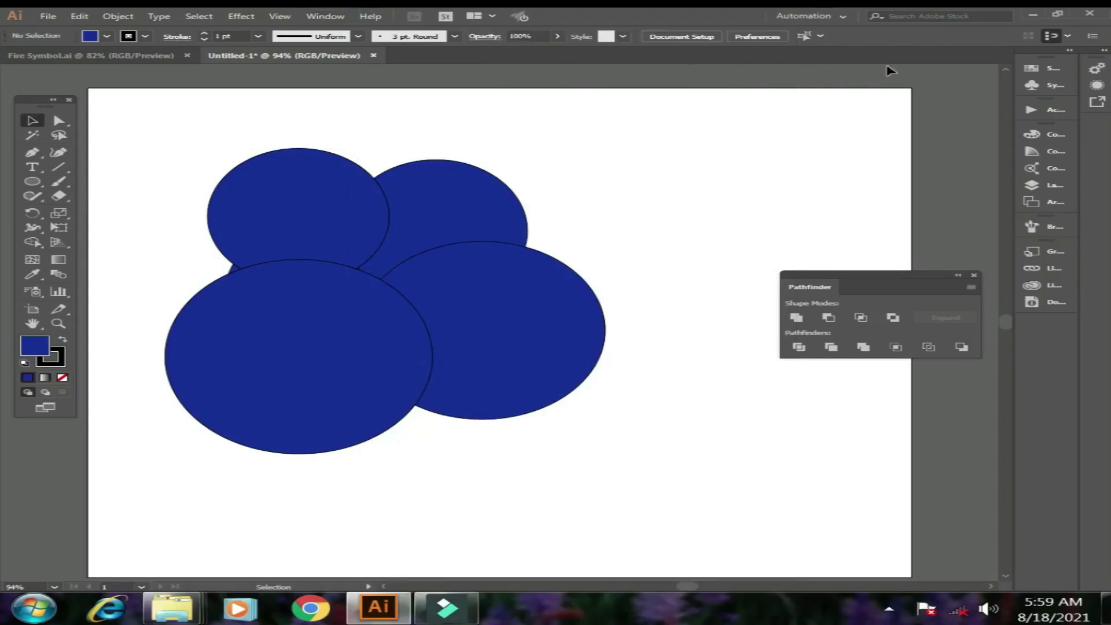
left_click(1032, 68)
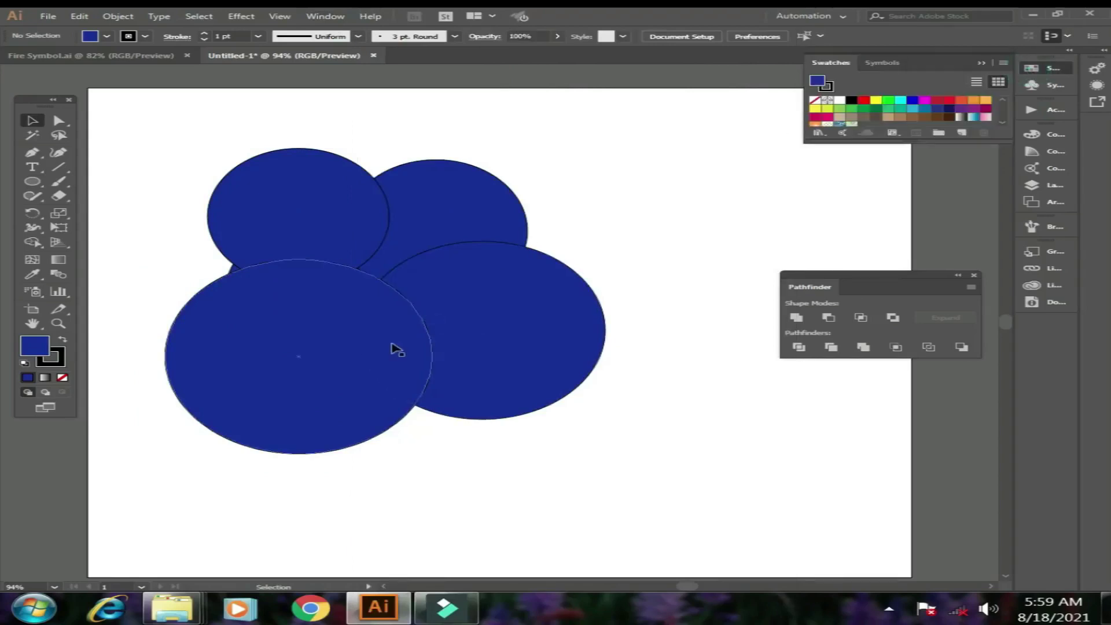
left_click(392, 347)
left_click(976, 107)
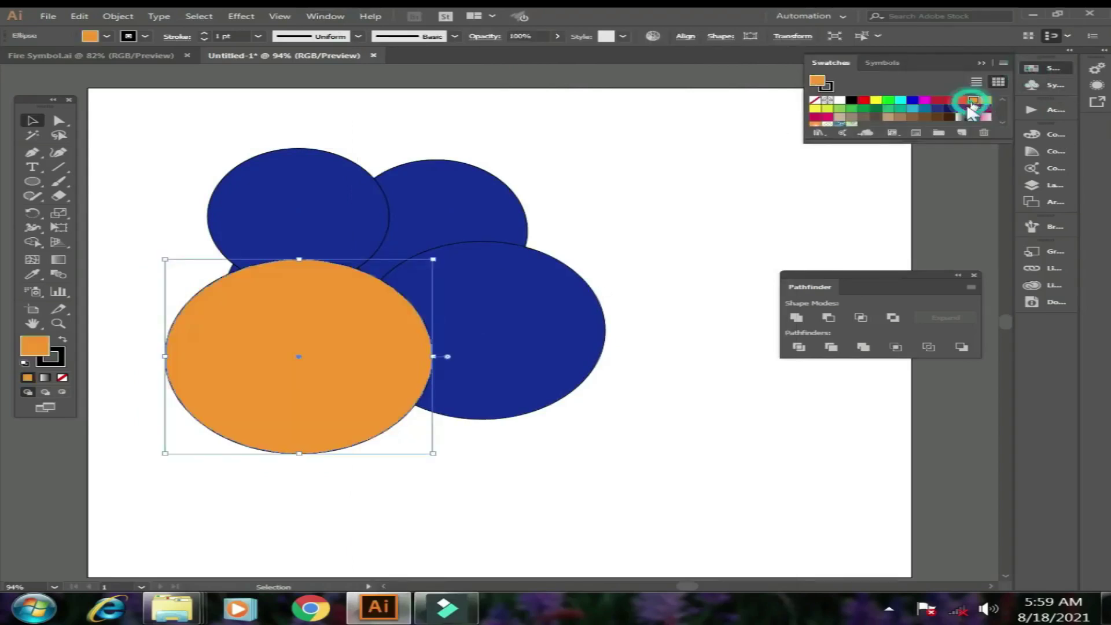
left_click(599, 333)
left_click(863, 100)
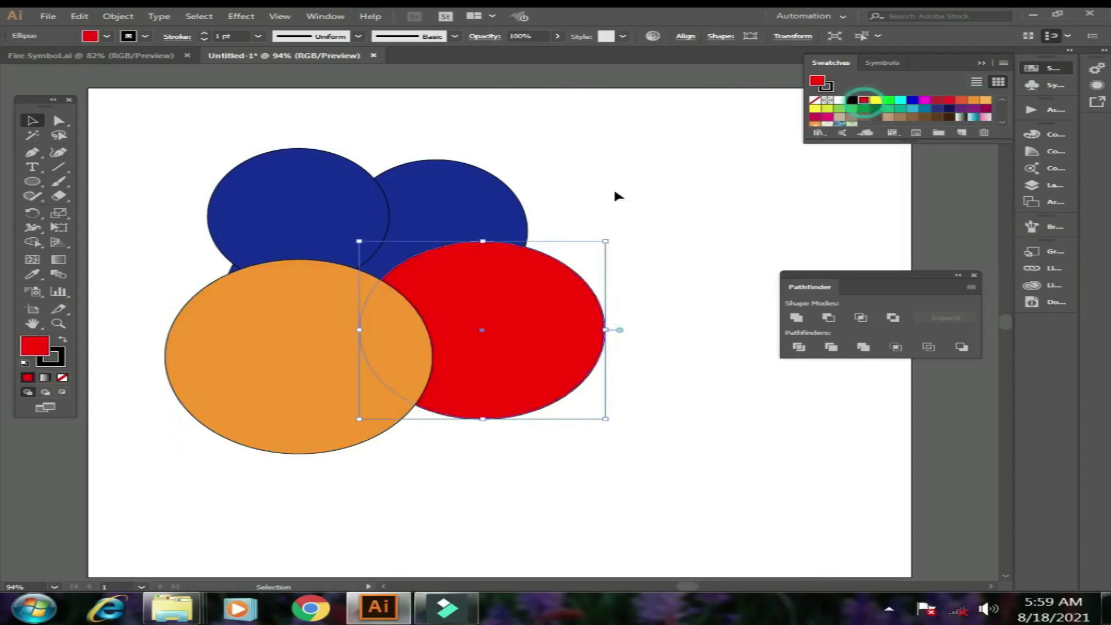
Step: Fill the upper-right circle cyan, upper-left dark brown, and the hidden back circle magenta
left_click(496, 204)
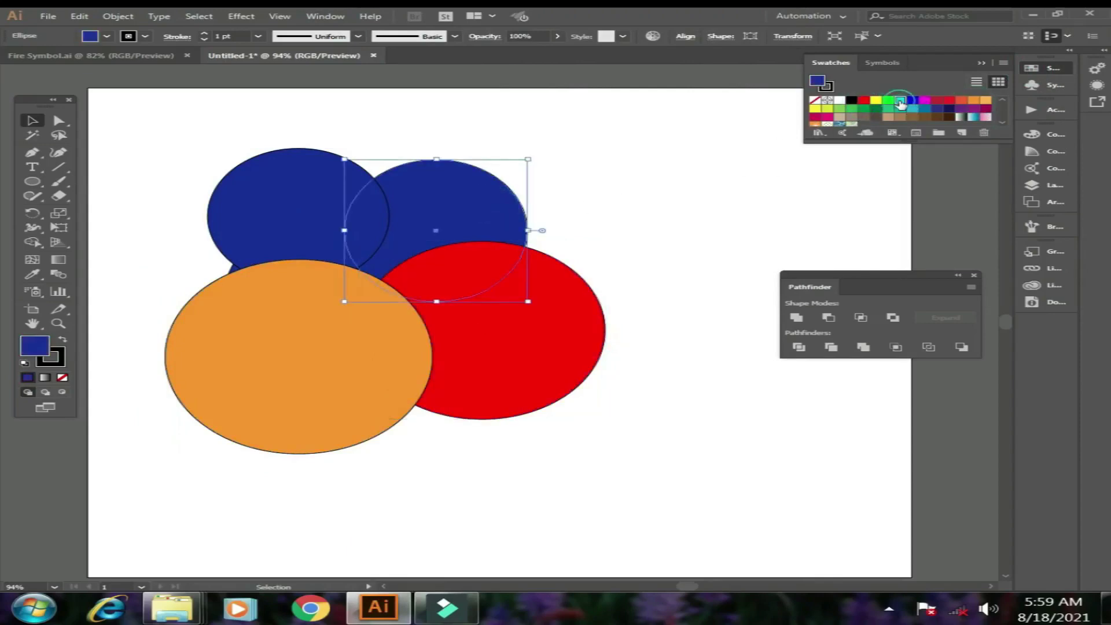
left_click(900, 100)
left_click(294, 206)
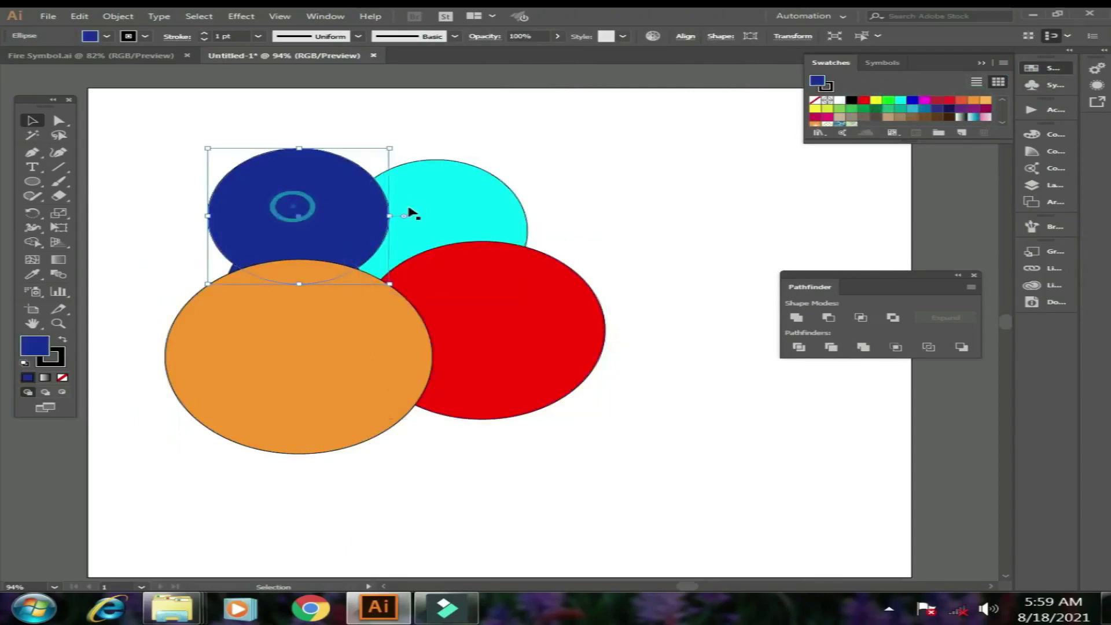
left_click(949, 116)
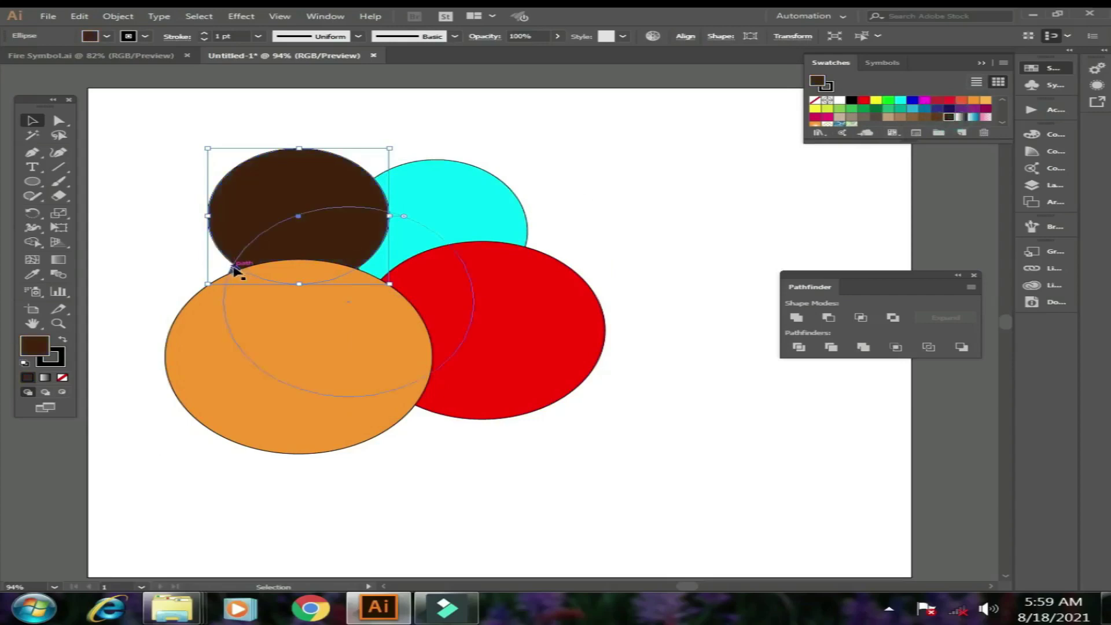
left_click_drag(232, 264, 240, 259)
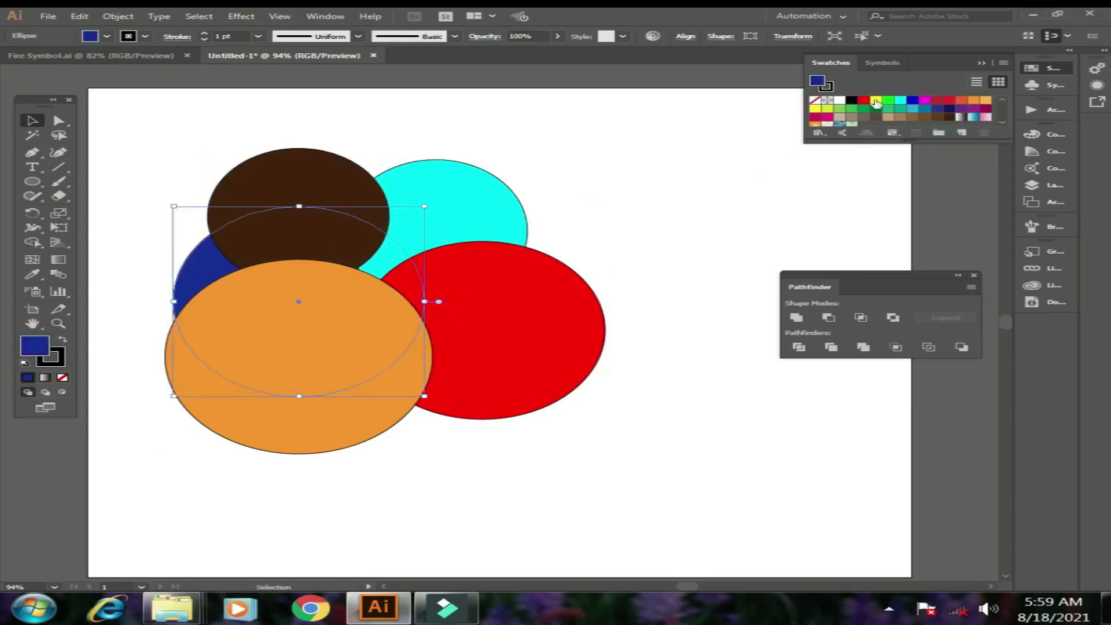
left_click(901, 101)
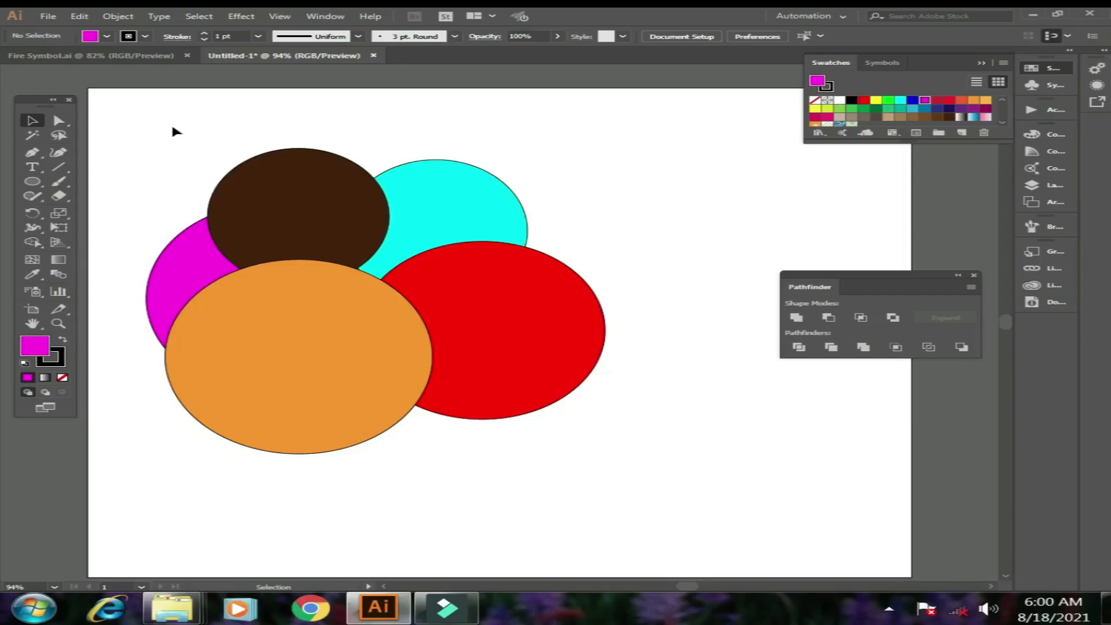
Step: Divide all five circles with Pathfinder and move the resulting group slightly right
left_click_drag(147, 135, 649, 512)
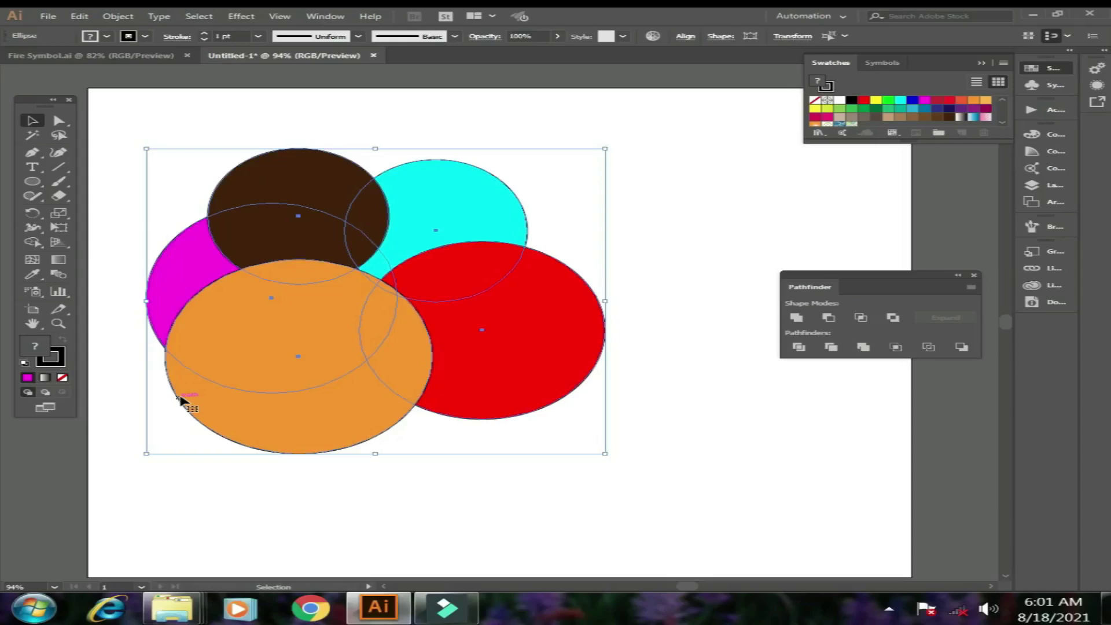
left_click(804, 412)
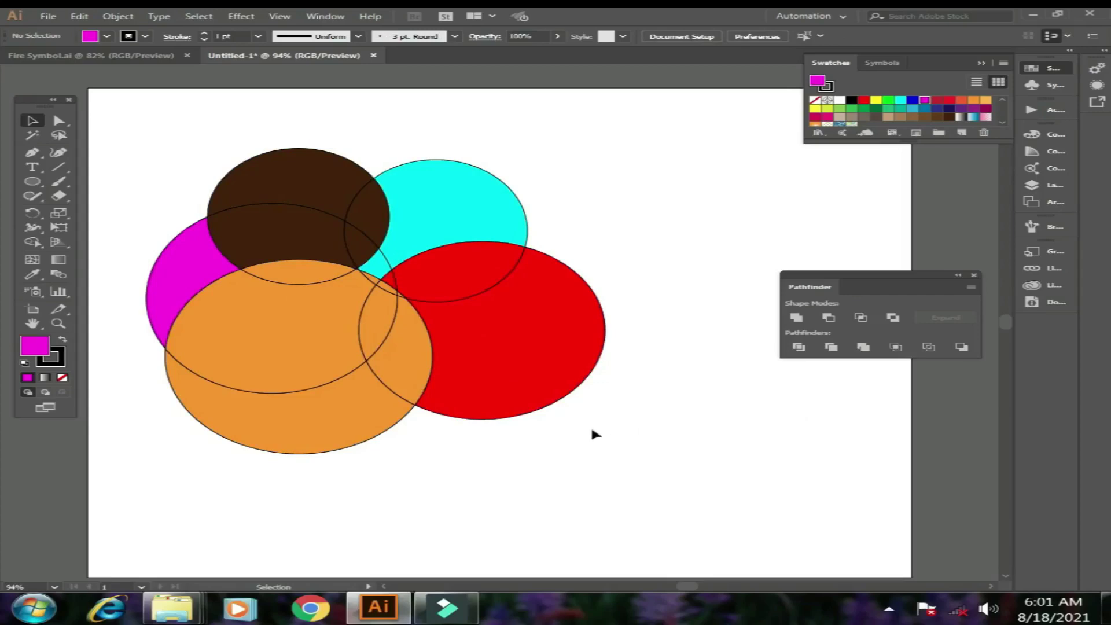
left_click_drag(489, 379, 524, 400)
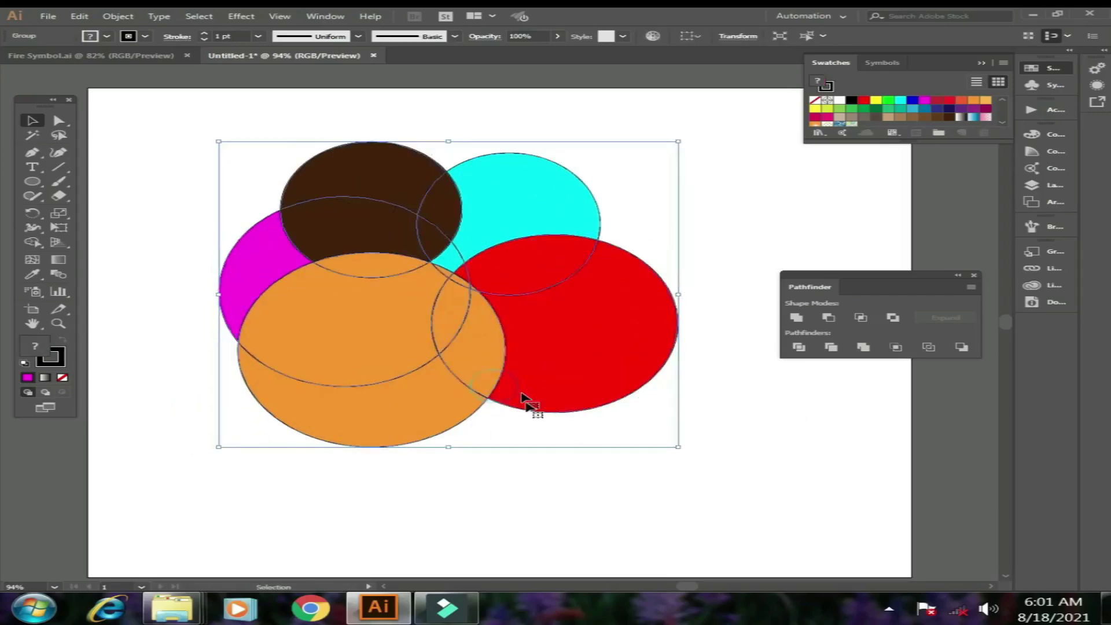
Step: Ungroup the divided pieces and pull the red, orange and magenta pieces apart
right_click(559, 402)
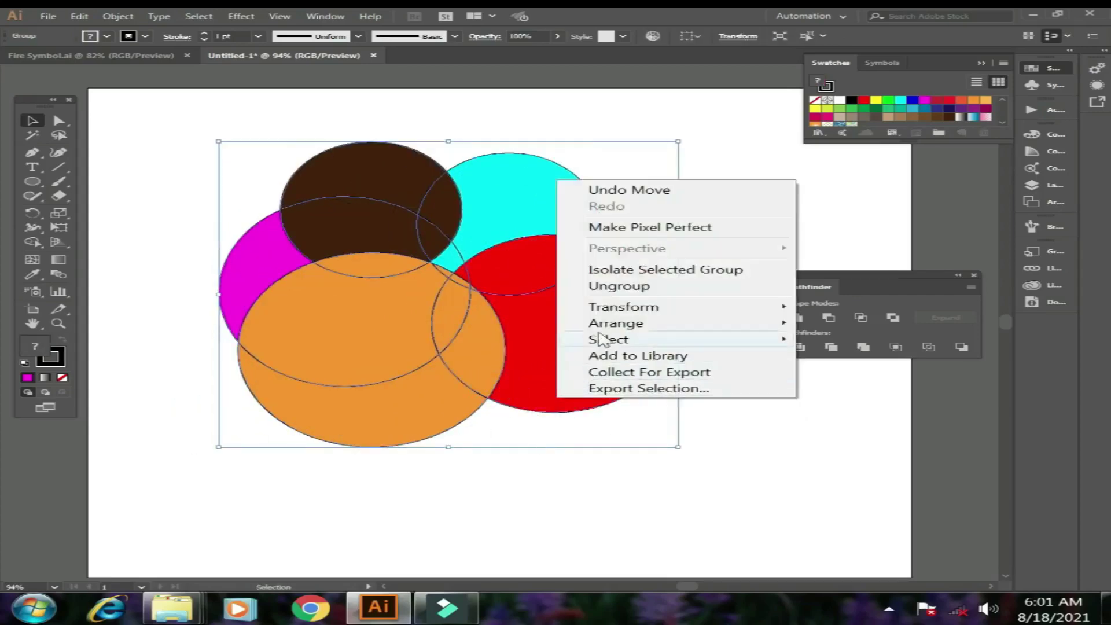
left_click(618, 286)
left_click(773, 444)
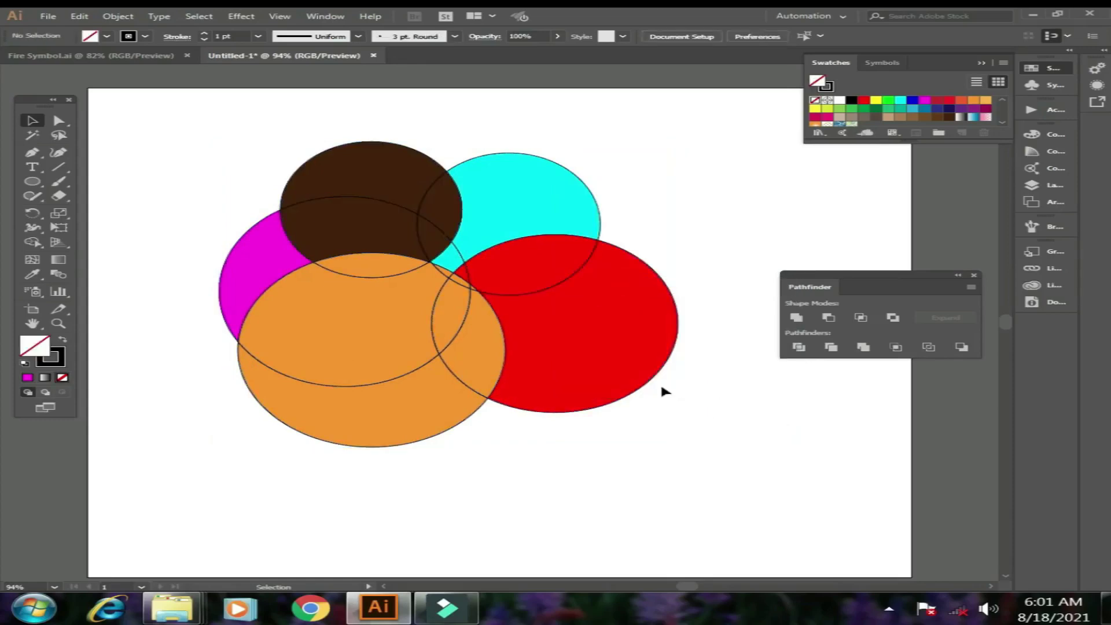
left_click_drag(636, 370, 717, 423)
left_click_drag(416, 426, 376, 483)
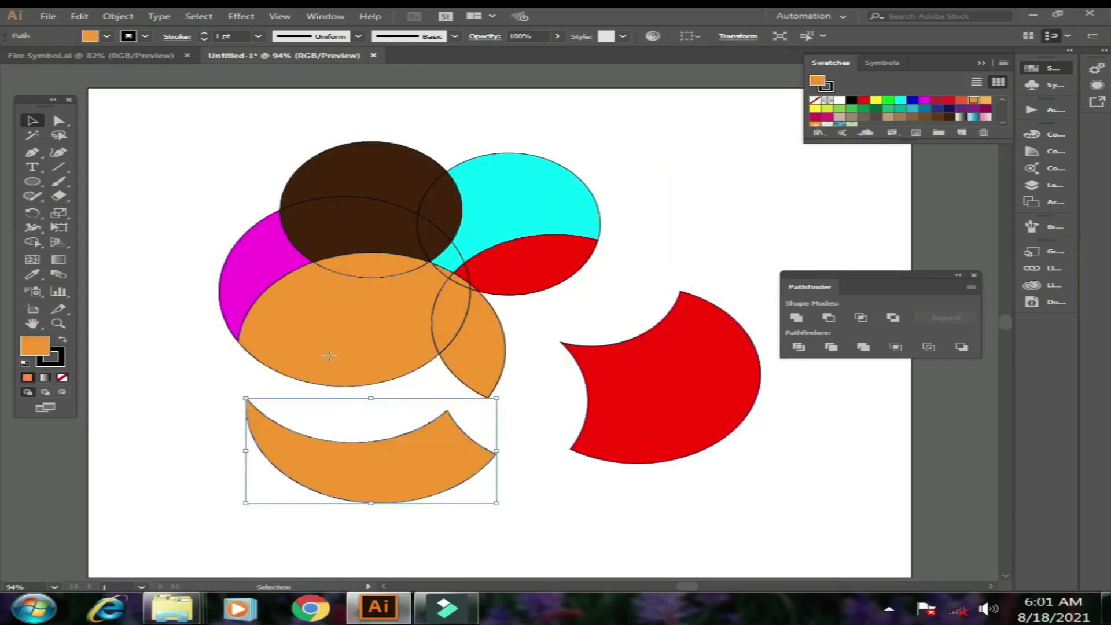
left_click_drag(299, 272, 241, 307)
left_click_drag(237, 261, 162, 205)
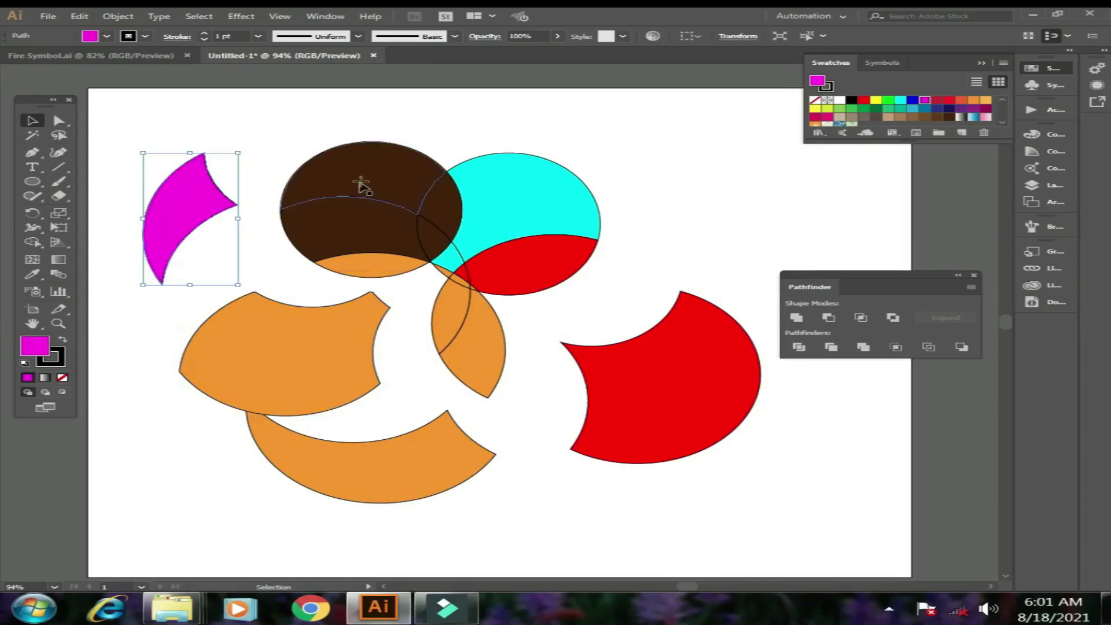
Step: Spread the brown, cyan, red and orange lens pieces, then delete all pieces
left_click_drag(362, 181, 355, 119)
left_click_drag(352, 217, 310, 185)
left_click_drag(575, 218, 643, 180)
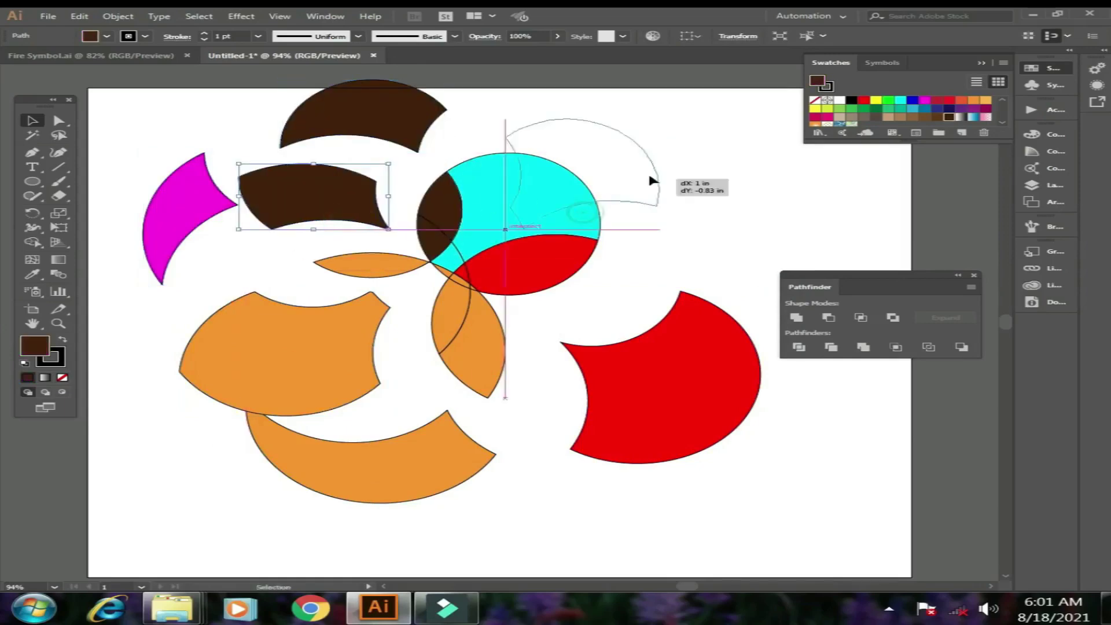
left_click_drag(553, 272, 642, 287)
mouse_move(453, 310)
left_mouse_down()
mouse_move(431, 306)
mouse_move(437, 274)
left_mouse_up()
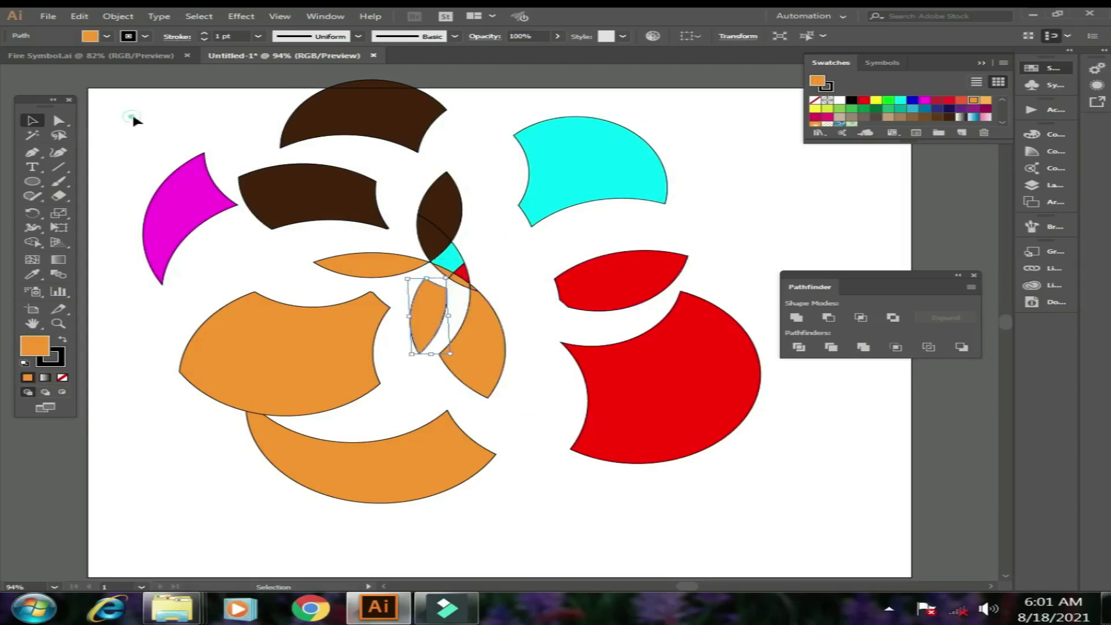
left_click_drag(134, 120, 756, 524)
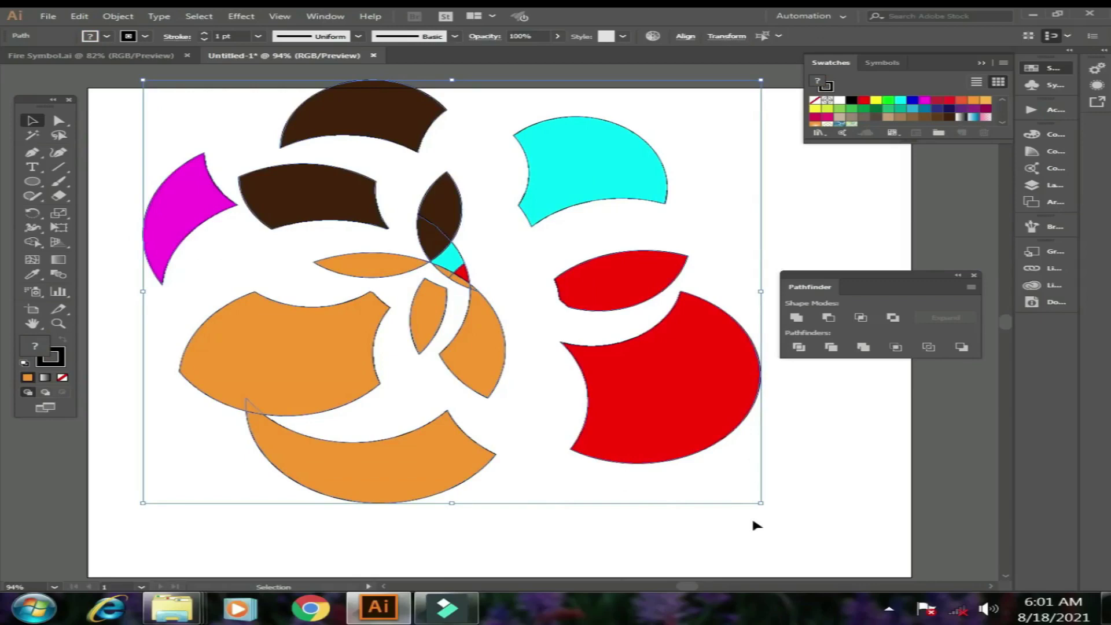
key("Delete")
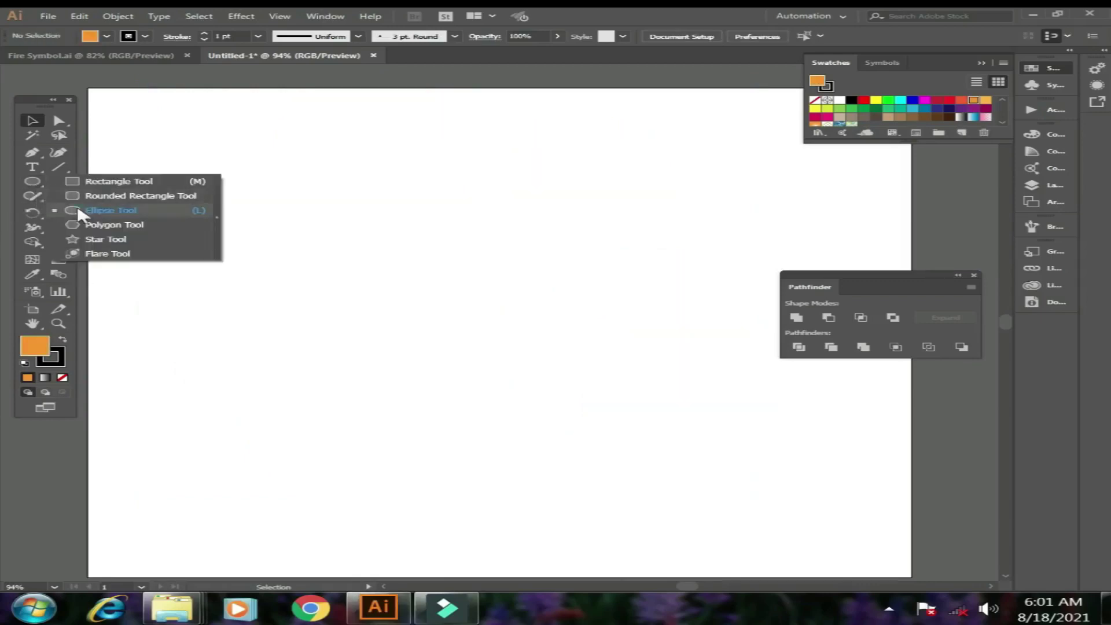
Step: Draw an orange circle with a vertical line through its centre and select both
left_click_drag(36, 188, 76, 210)
left_click_drag(336, 205, 665, 454)
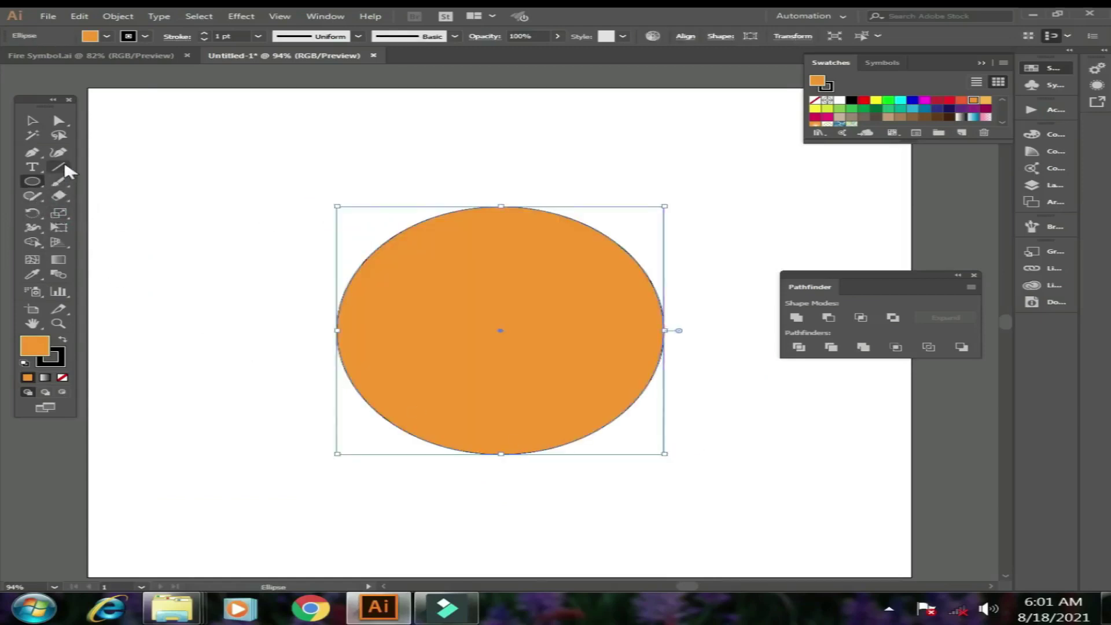
left_click_drag(65, 167, 112, 168)
left_click(113, 167)
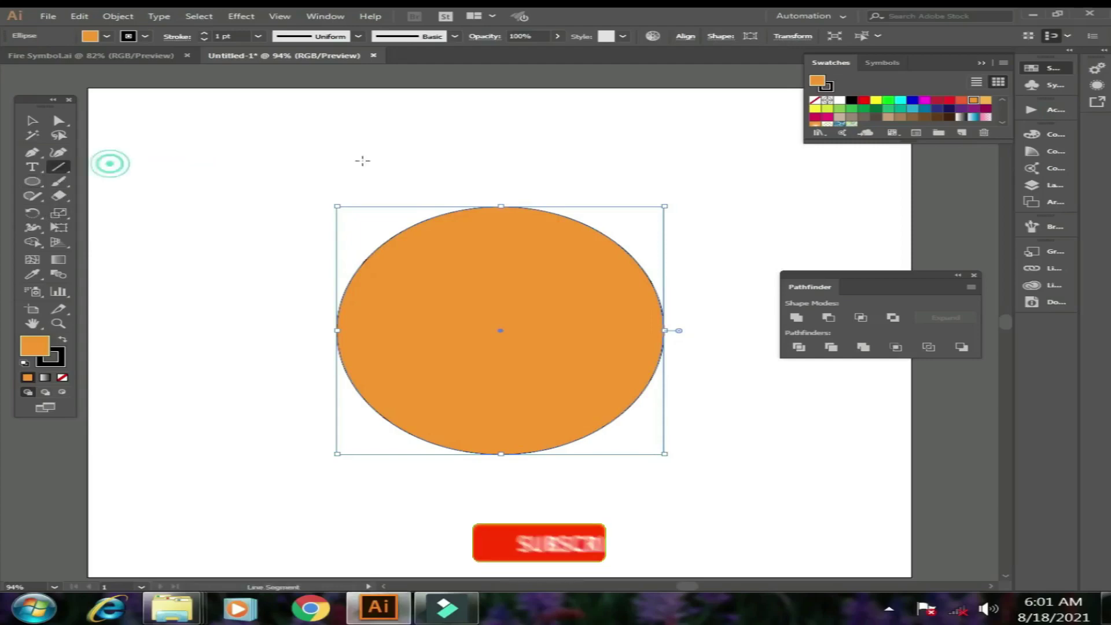
left_click_drag(499, 144, 499, 512)
key("v")
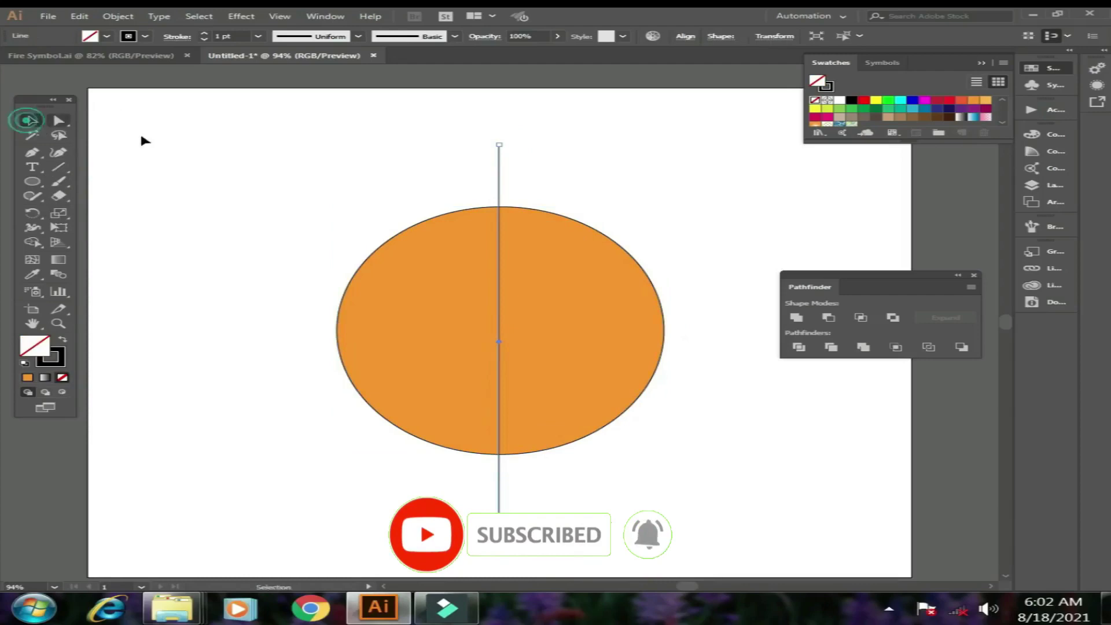
left_click_drag(245, 149, 755, 473)
Step: Divide the circle along the line, ungroup, and pull the two halves apart
left_click(799, 347)
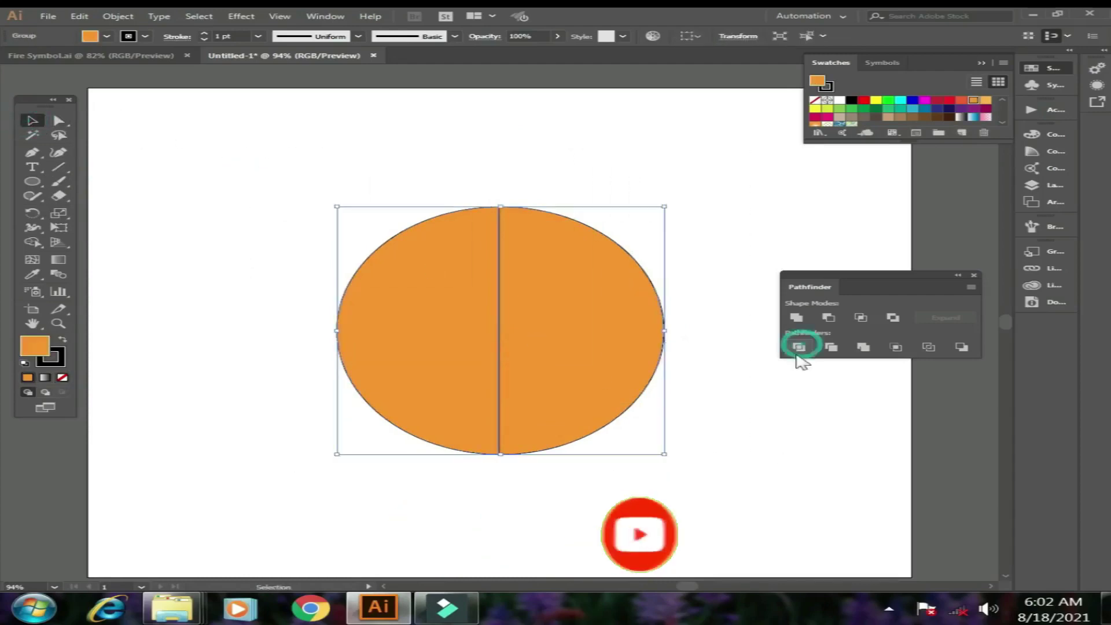
right_click(620, 412)
left_click(700, 297)
left_click(796, 438)
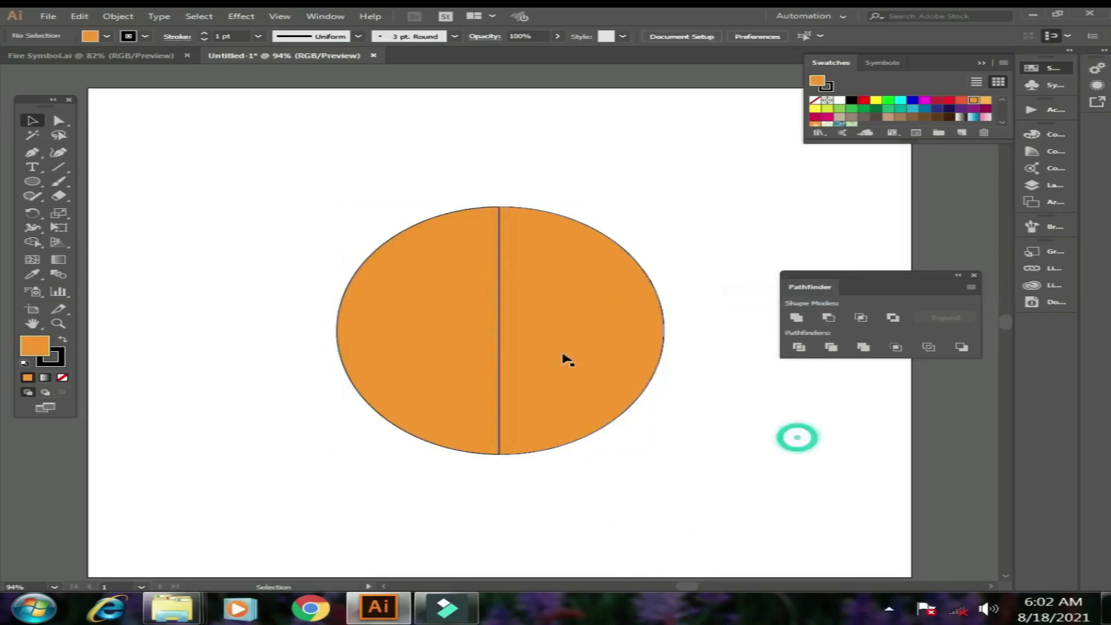
left_click_drag(566, 359, 648, 359)
left_click_drag(442, 358, 393, 365)
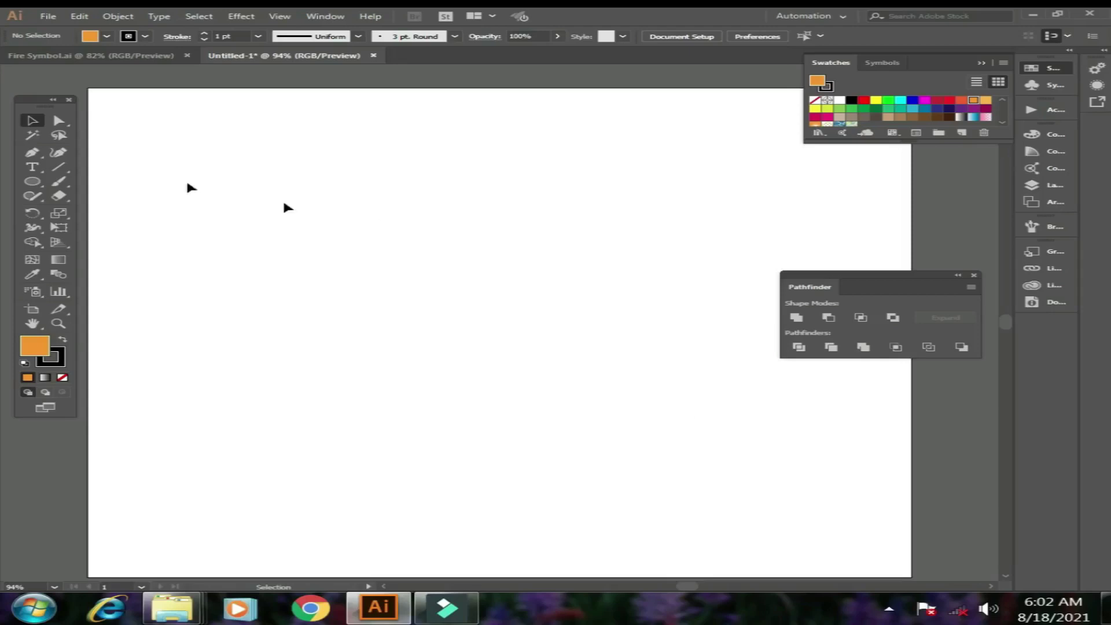
Step: Draw a large orange circle with the Ellipse tool
left_click(31, 181)
left_click(130, 209)
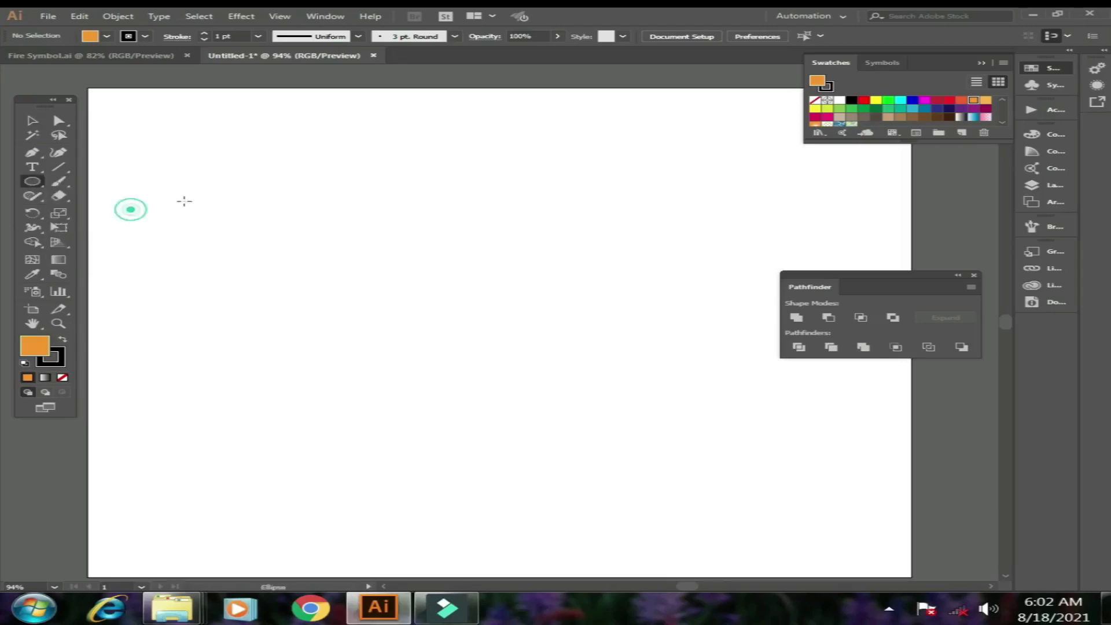
left_click_drag(205, 188, 624, 487)
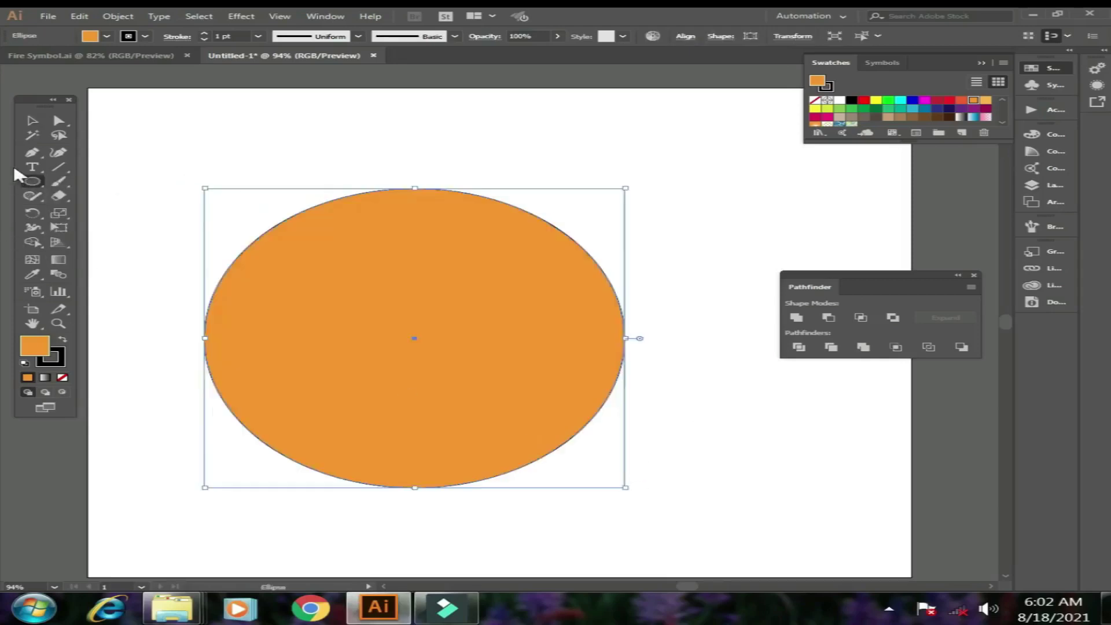
Step: With fill set to None, draw a wavy S-shaped pen path through the circle
left_click(31, 152)
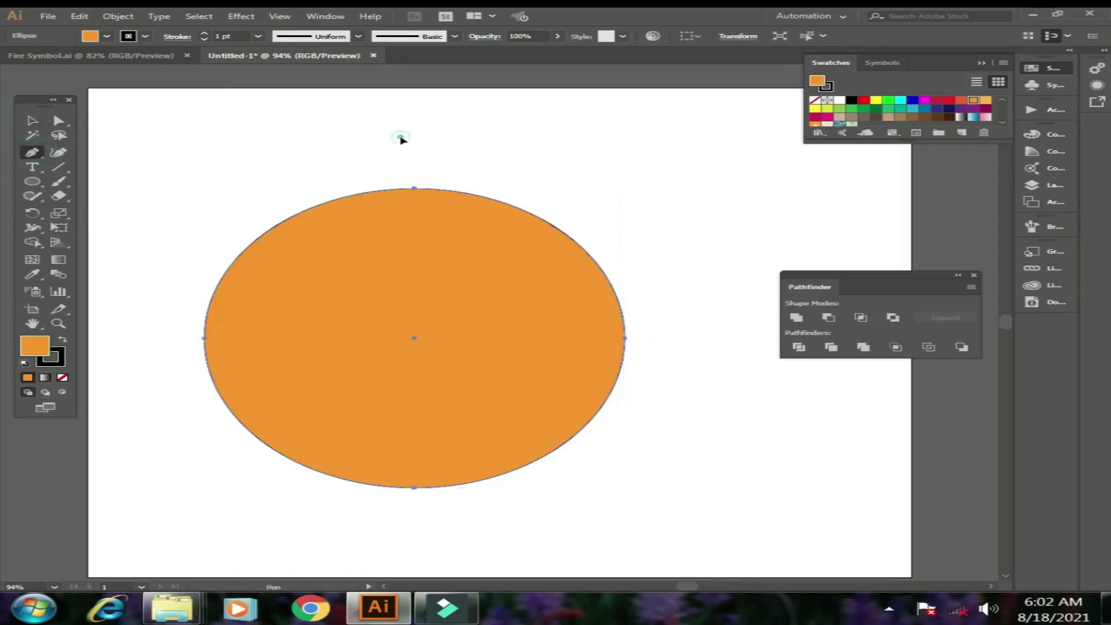
left_click(401, 138)
left_click(432, 269)
left_click_drag(432, 269, 409, 302)
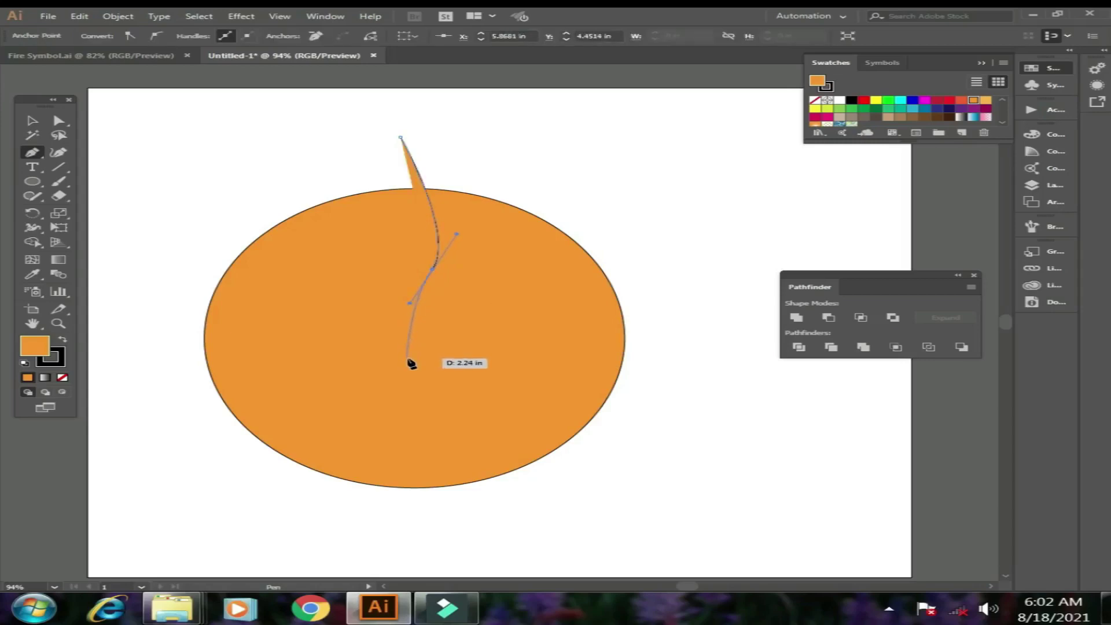
key("ctrl+z")
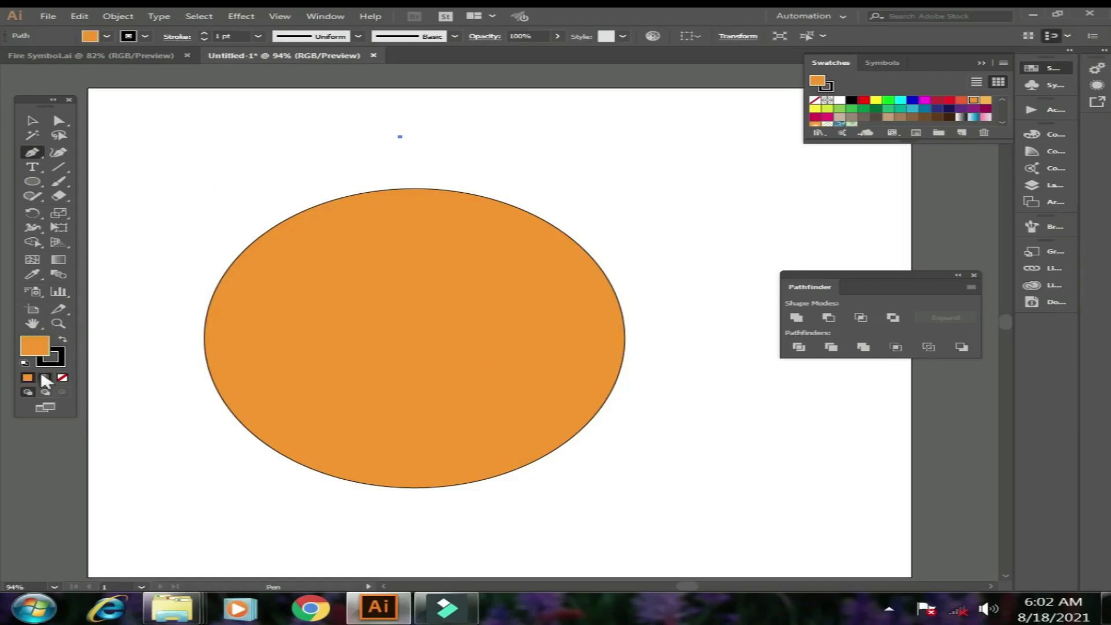
left_click(62, 377)
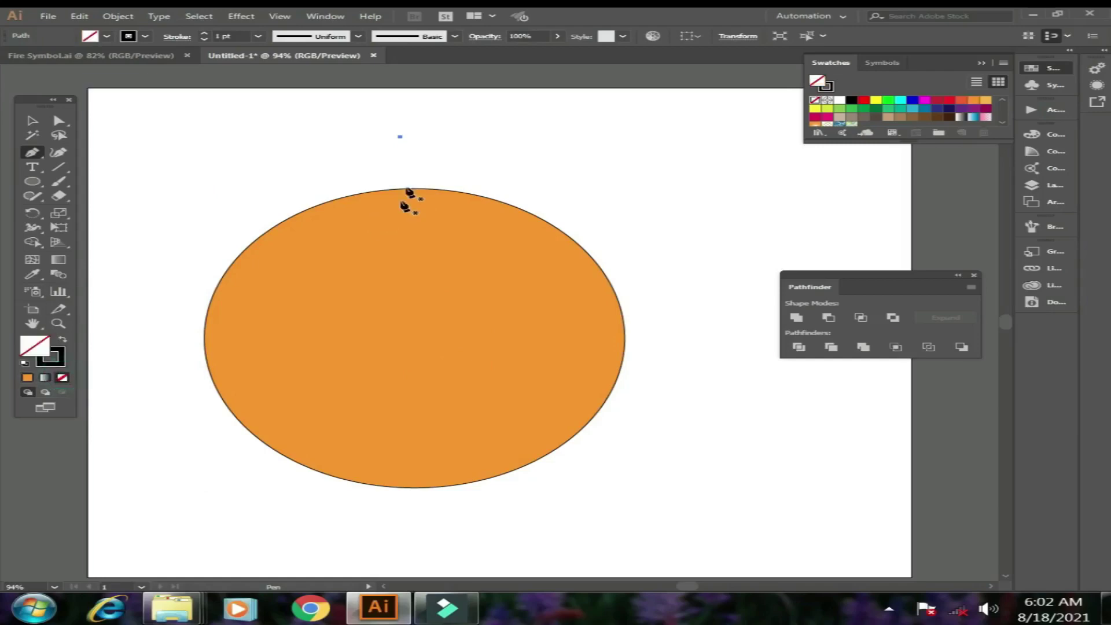
left_click(400, 139, "ctrl")
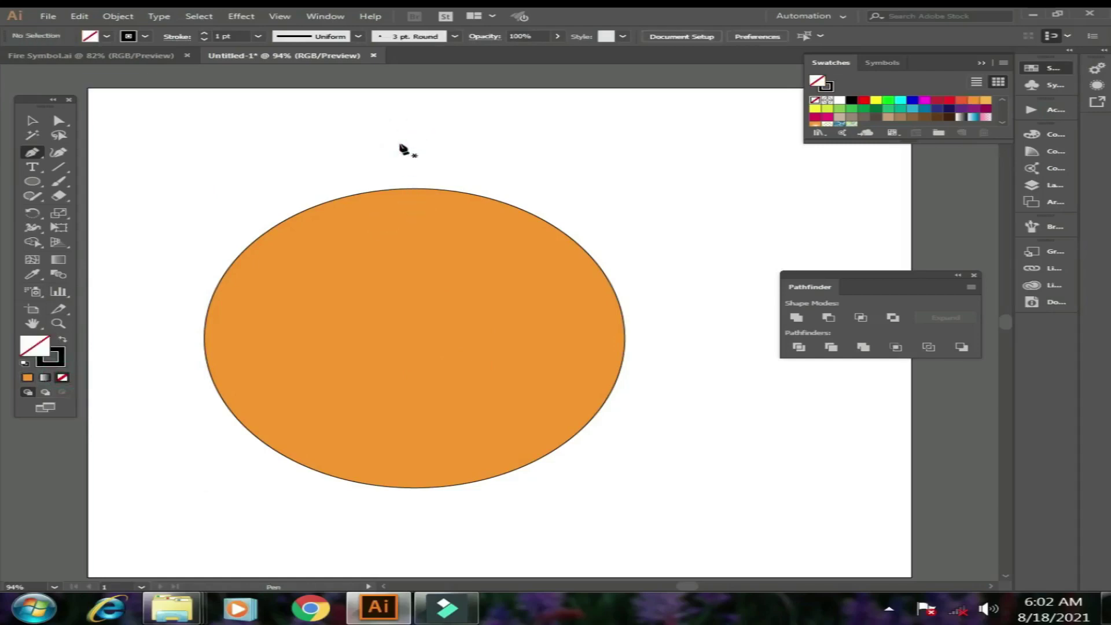
left_click(399, 143)
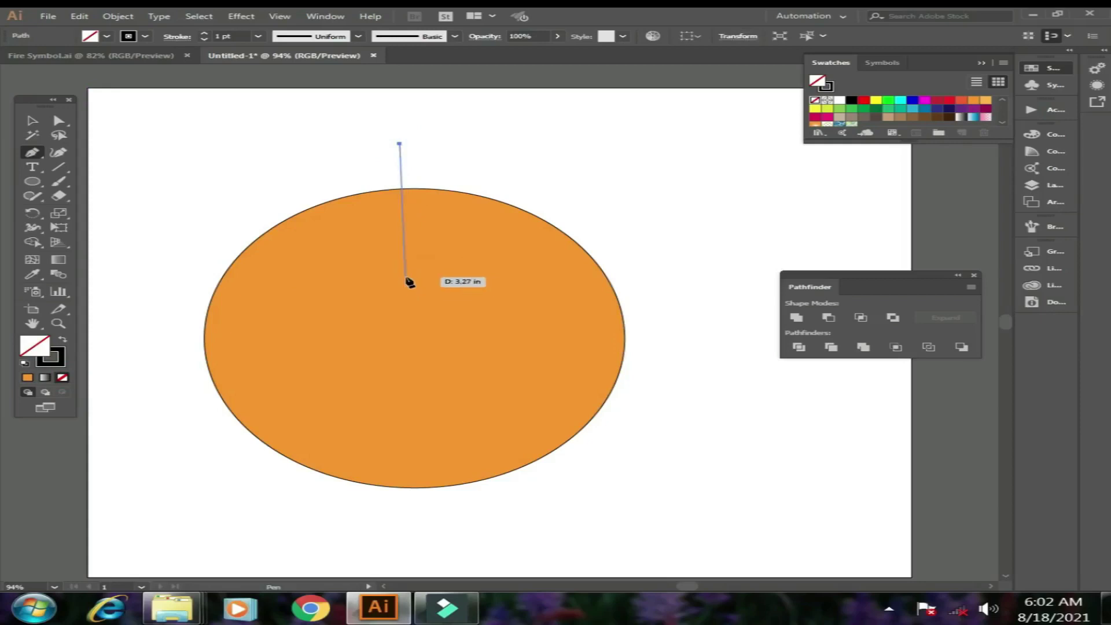
left_click_drag(406, 277, 376, 336)
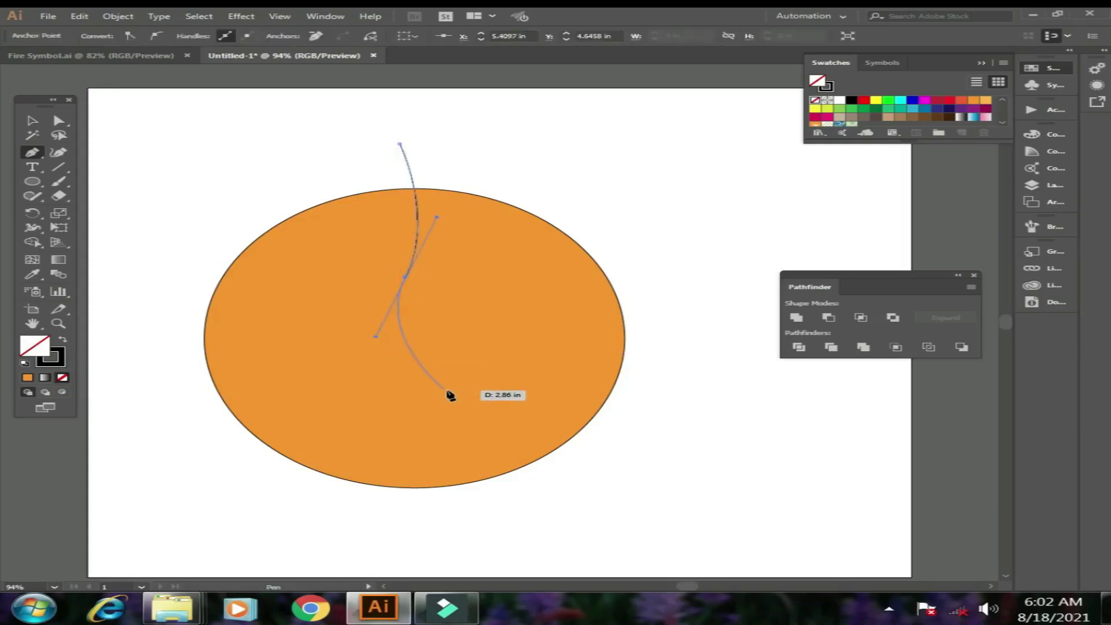
left_click_drag(445, 396, 452, 411)
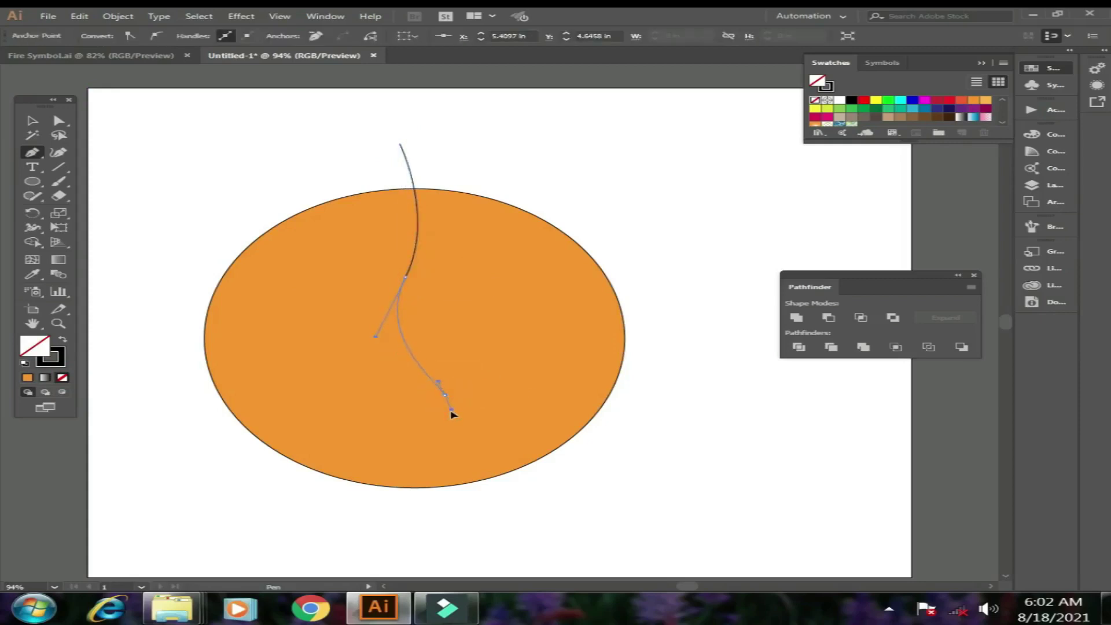
left_click_drag(415, 518, 430, 512)
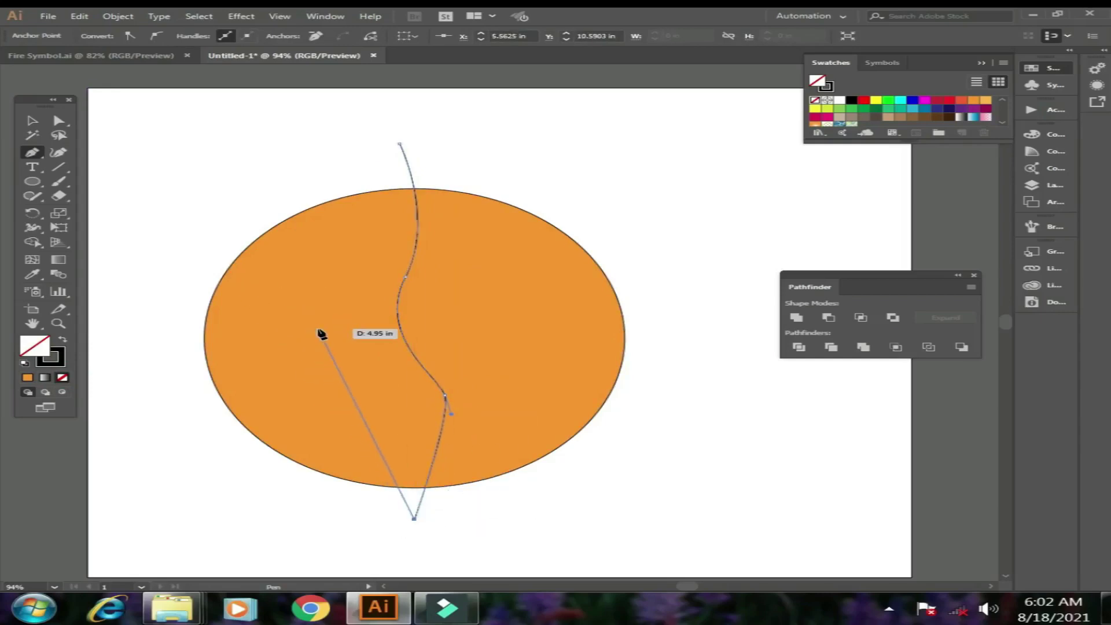
Step: Divide the circle along the wavy path, ungroup, and move the two pieces apart
left_click(32, 120)
mouse_move(146, 133)
left_mouse_down()
mouse_move(621, 496)
mouse_move(677, 513)
left_mouse_up()
left_click(798, 347)
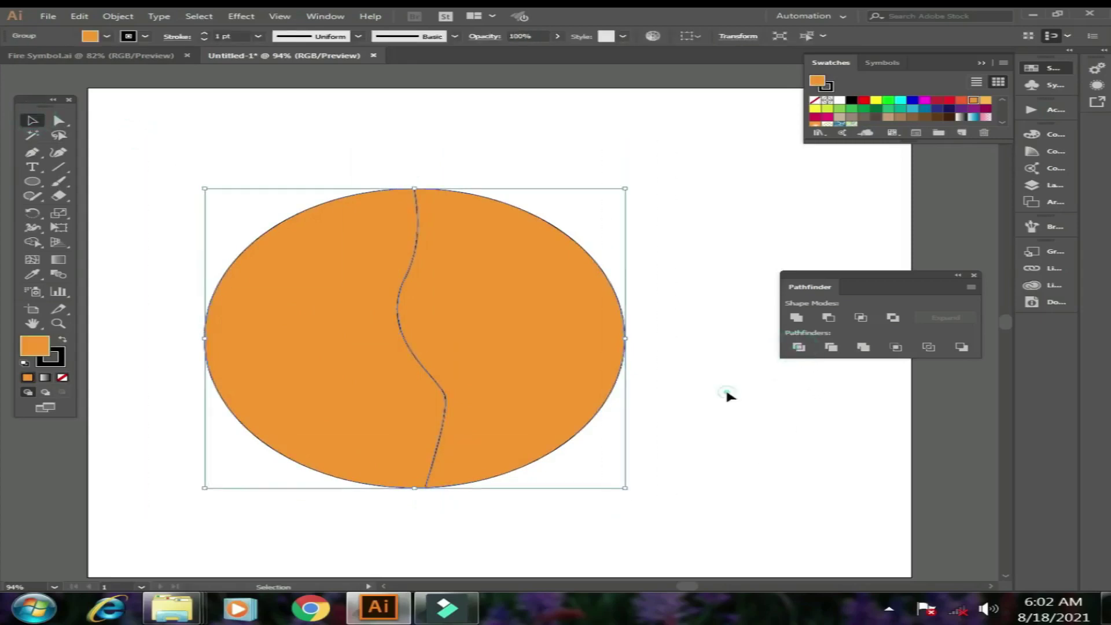
left_click(652, 397)
left_click(537, 394)
right_click(534, 388)
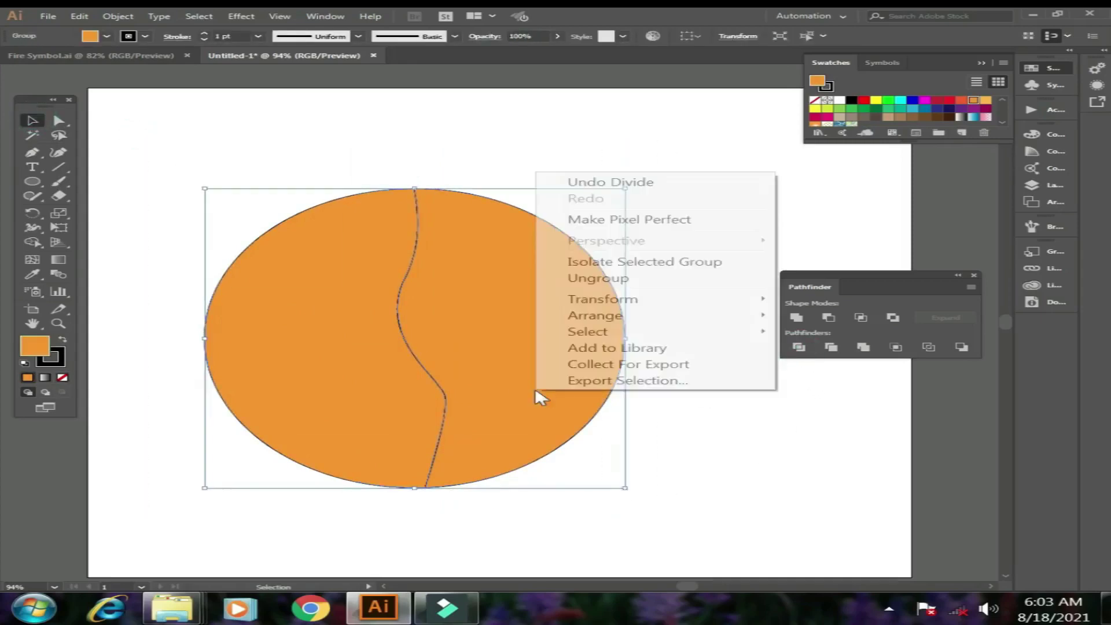
left_click(602, 278)
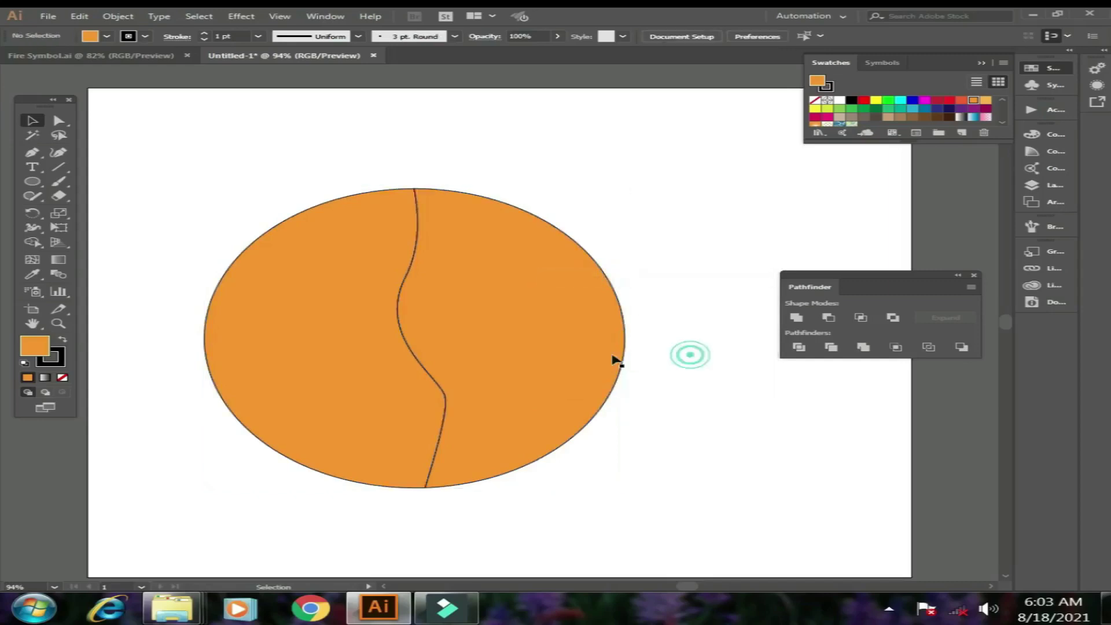
left_click_drag(604, 355, 699, 354)
left_click_drag(403, 389, 280, 389)
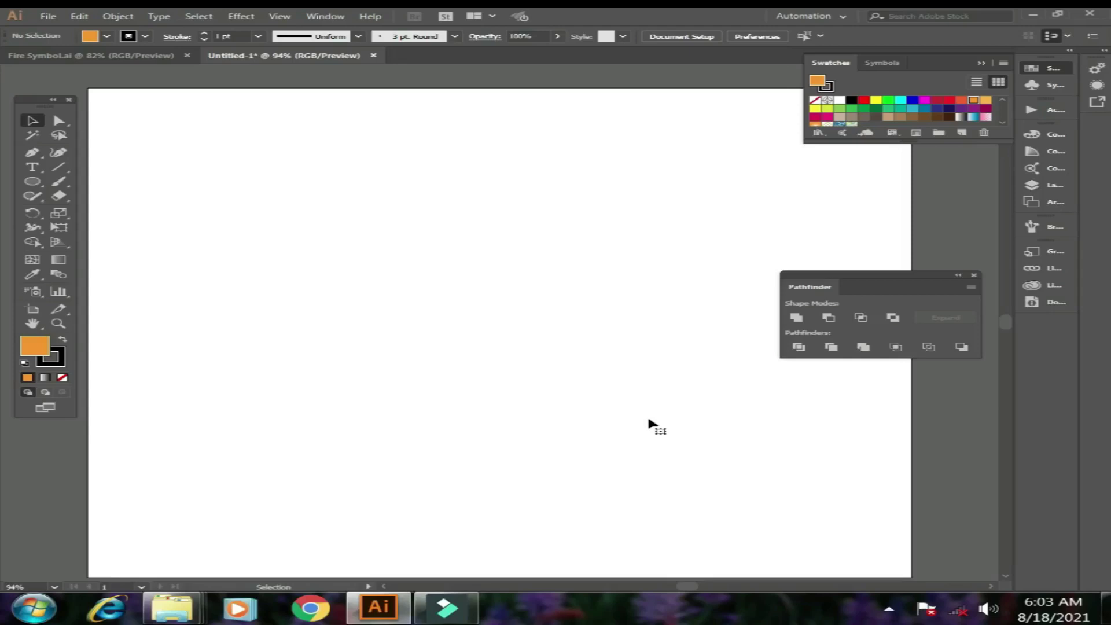
Step: Draw a tall orange rounded-rectangle body with a thin rounded arm bar on its left
key("l")
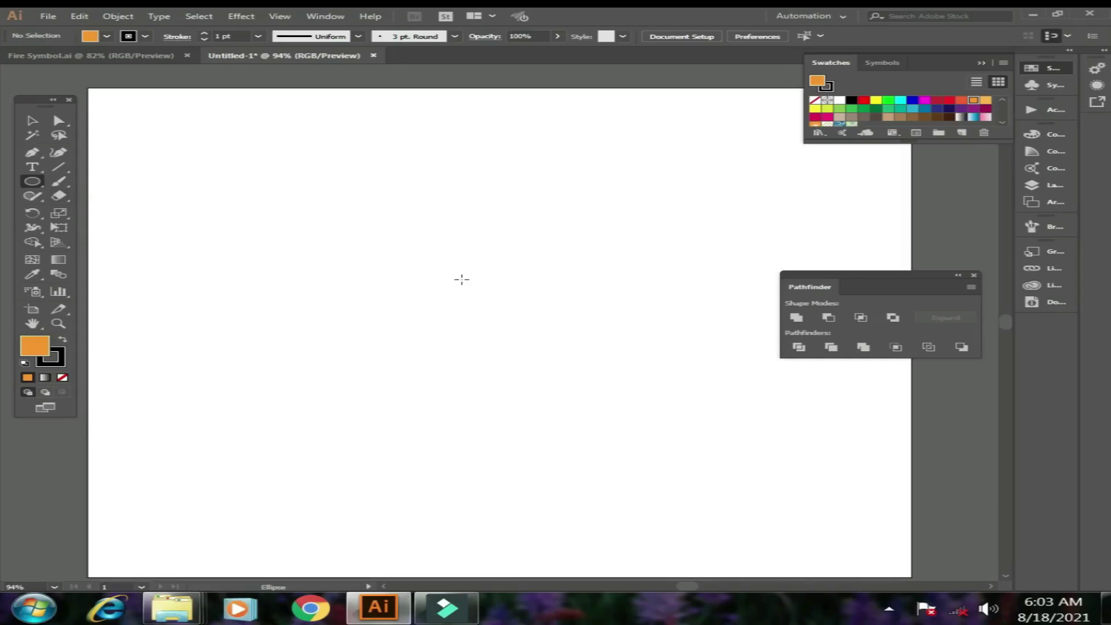
left_click(40, 184)
left_click(109, 196)
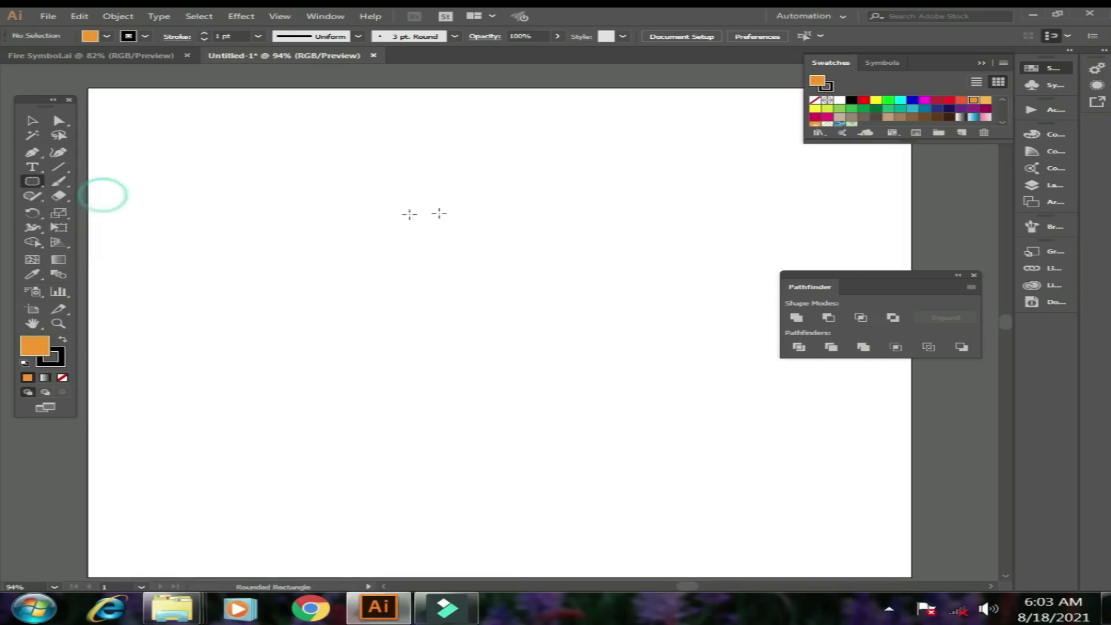
left_click_drag(404, 193, 635, 424)
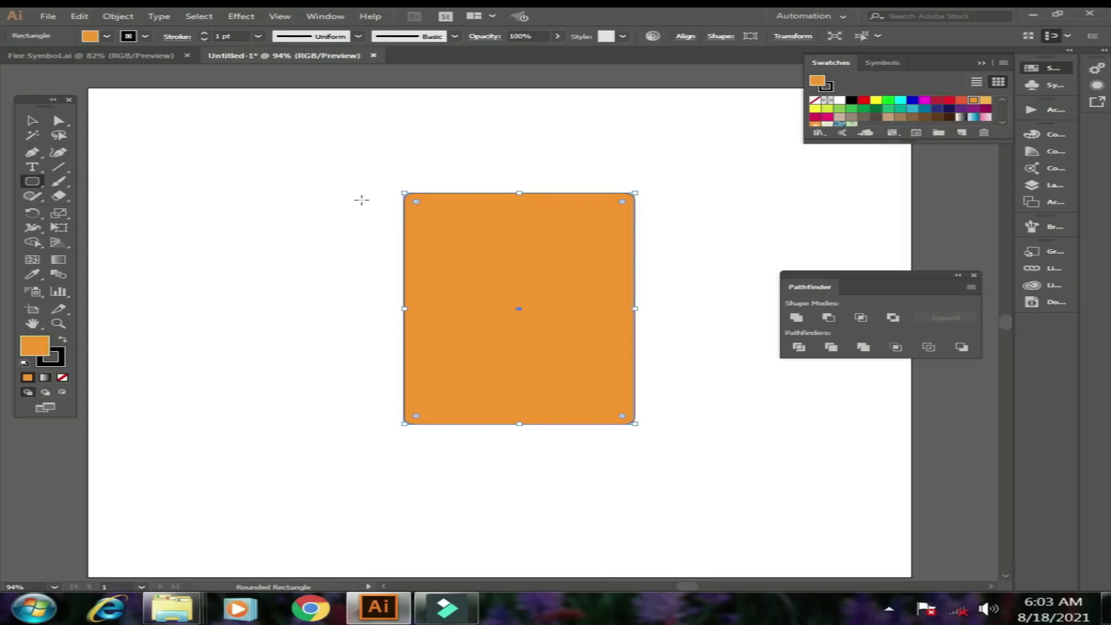
left_click_drag(361, 200, 380, 363)
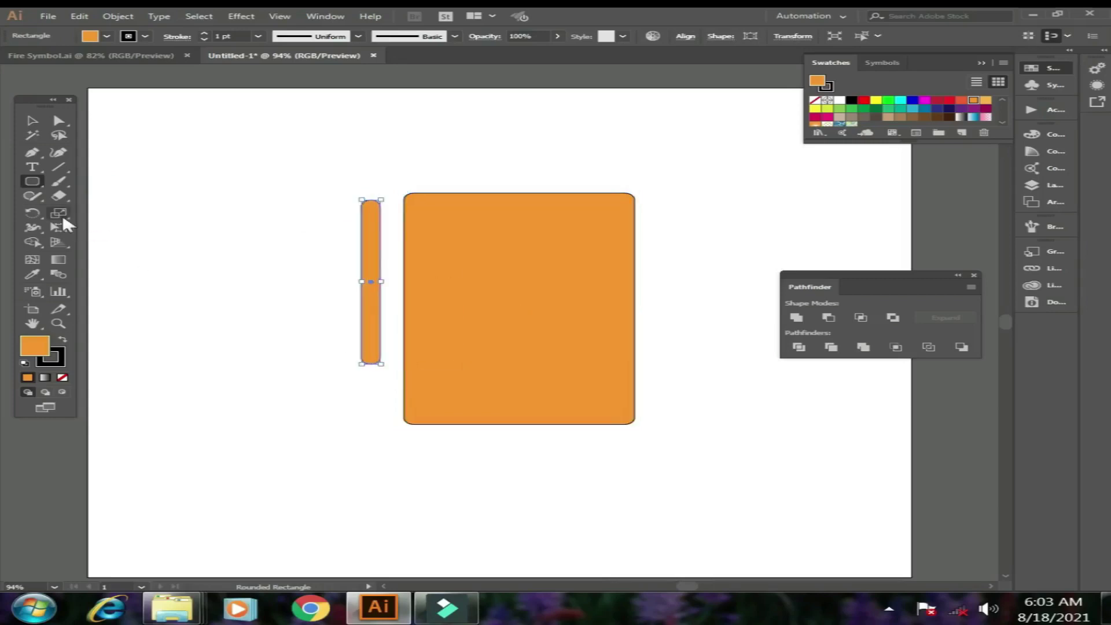
left_click(32, 120)
left_click_drag(373, 248, 382, 240)
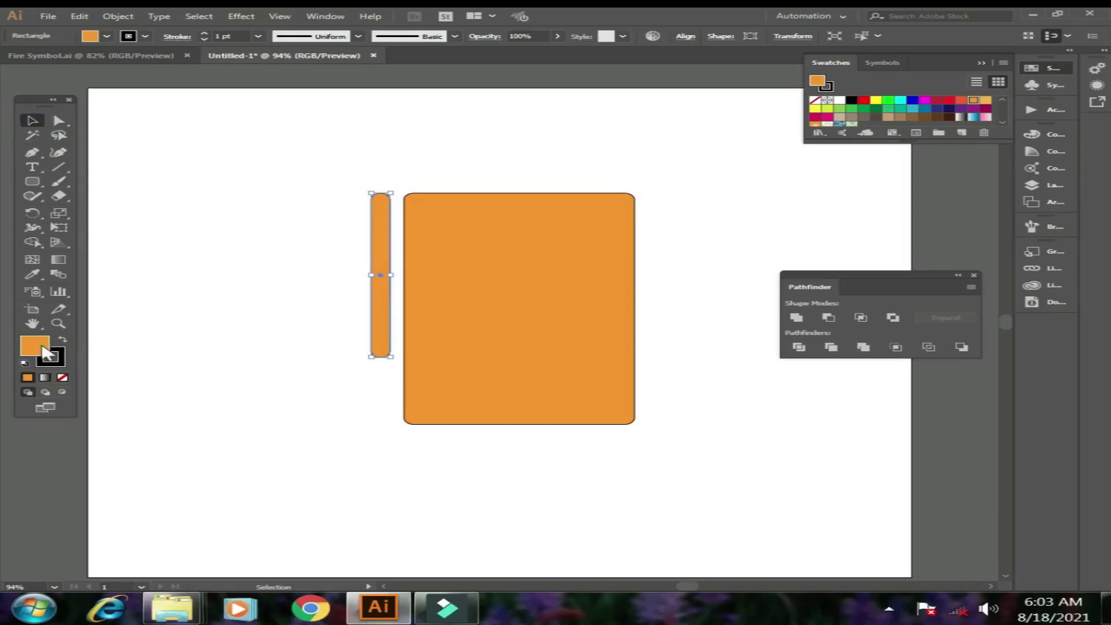
Step: Colour the arm green and Alt-drag a copy to the body's right side
double_click(42, 347)
left_click(607, 250)
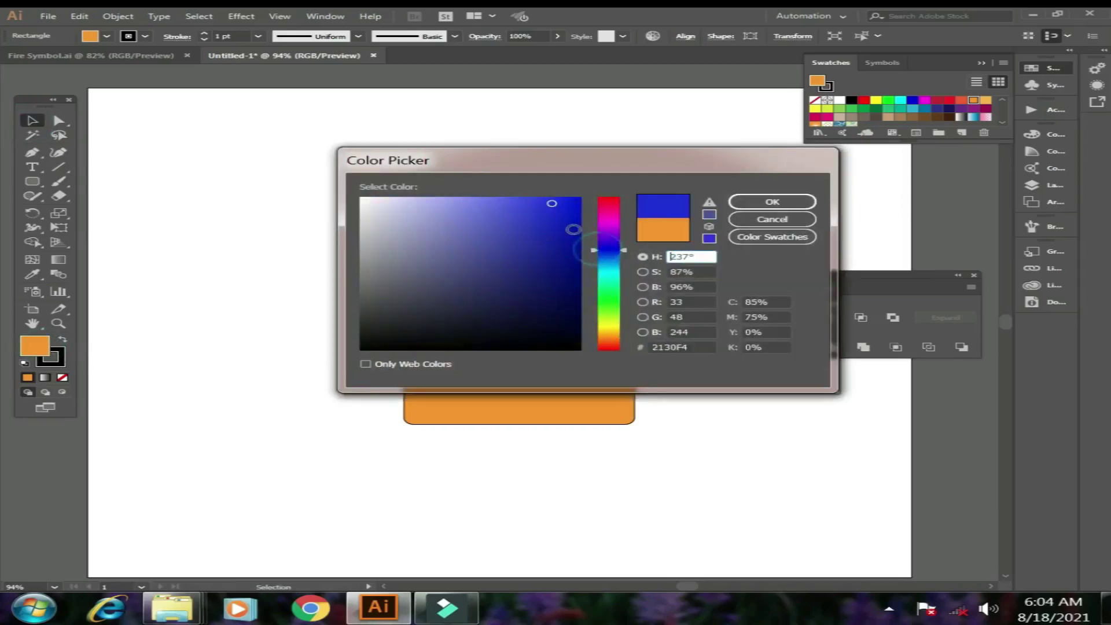
left_click(613, 301)
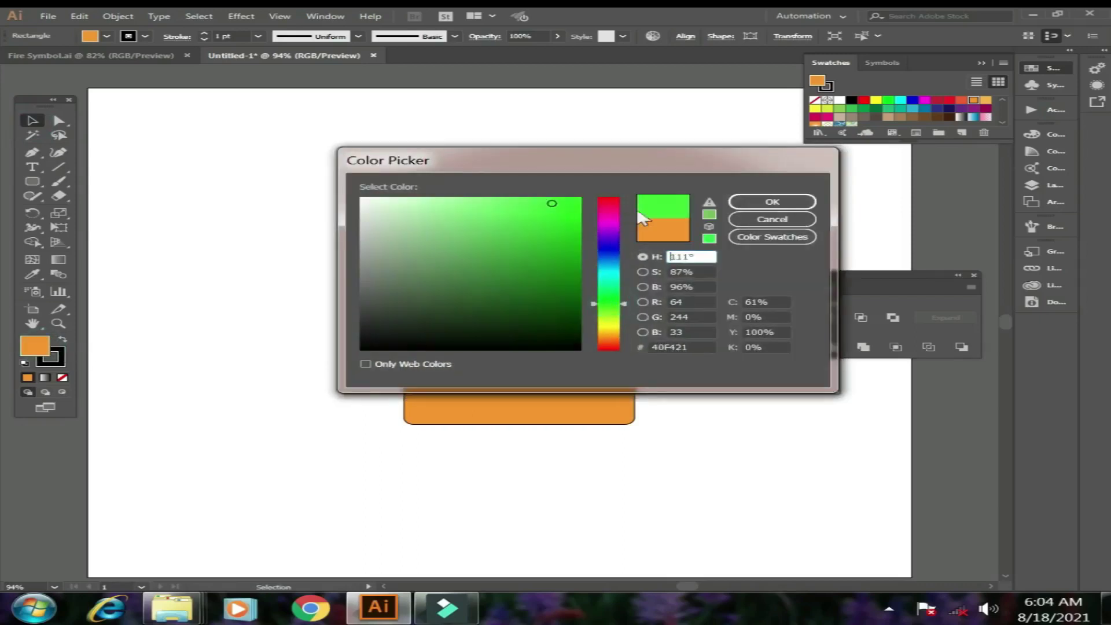
left_click(752, 201)
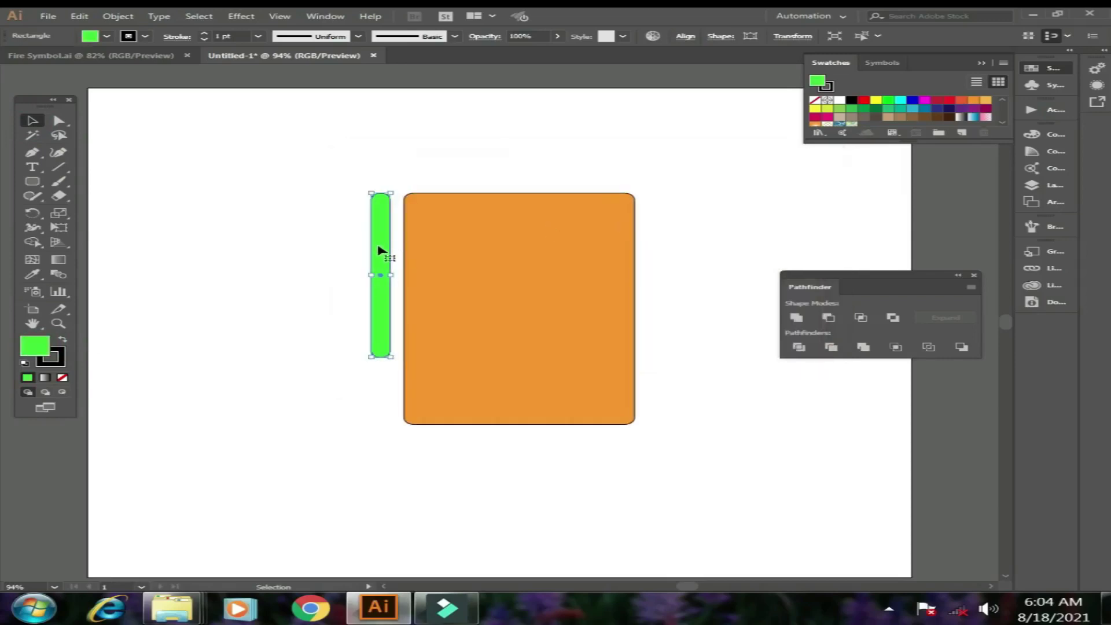
left_click_drag(380, 250, 658, 249)
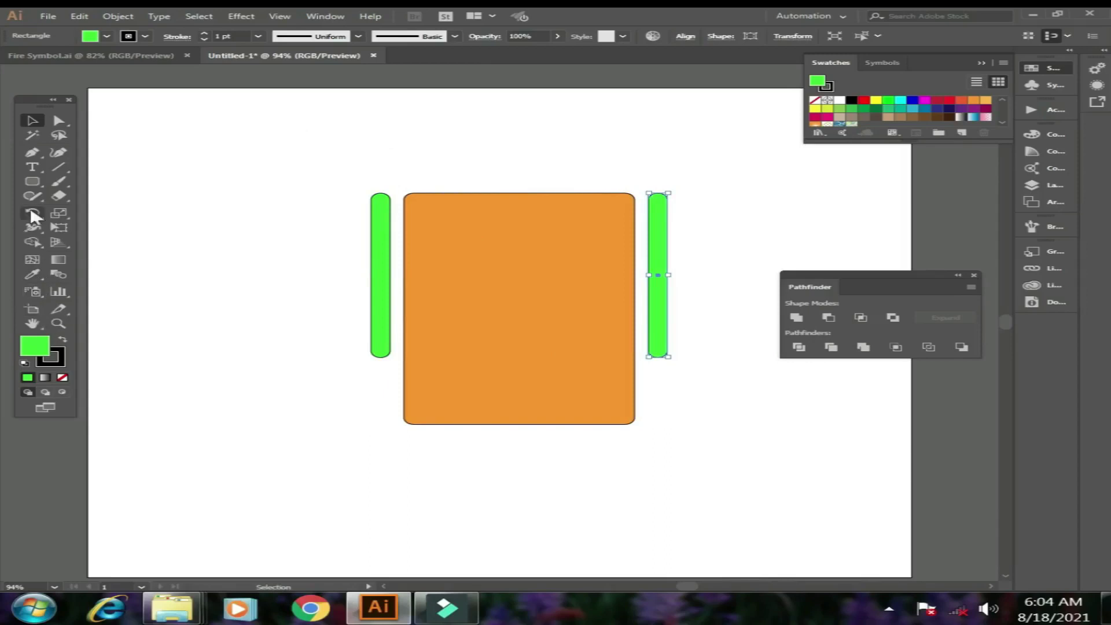
Step: Draw a green circle head and centre it above the body
left_click_drag(30, 180, 75, 211)
left_click(75, 211)
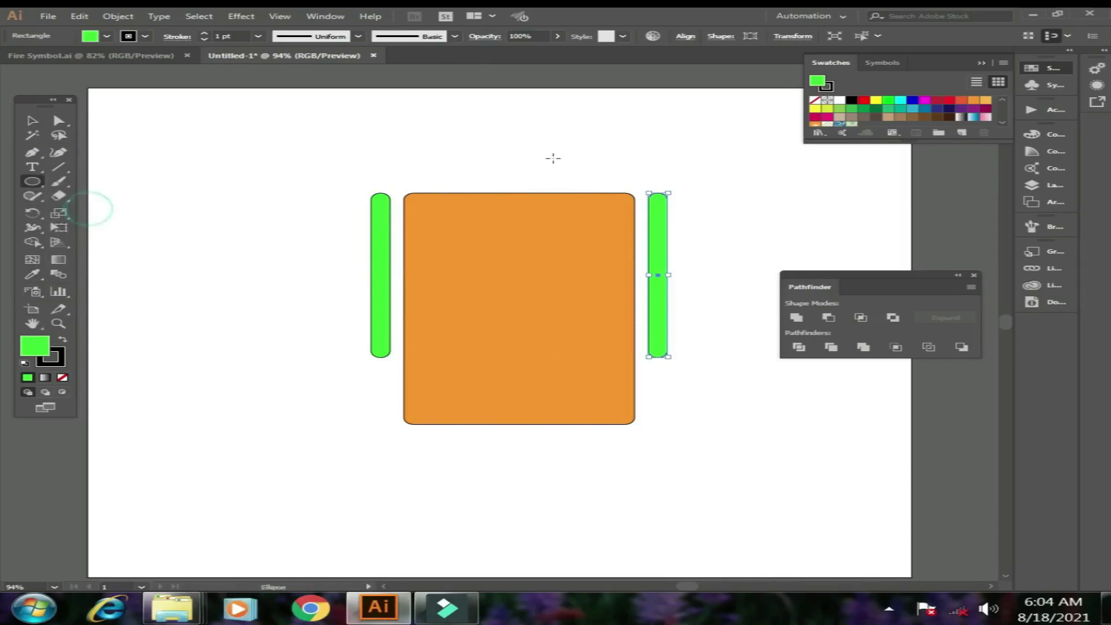
left_click_drag(503, 138, 558, 184)
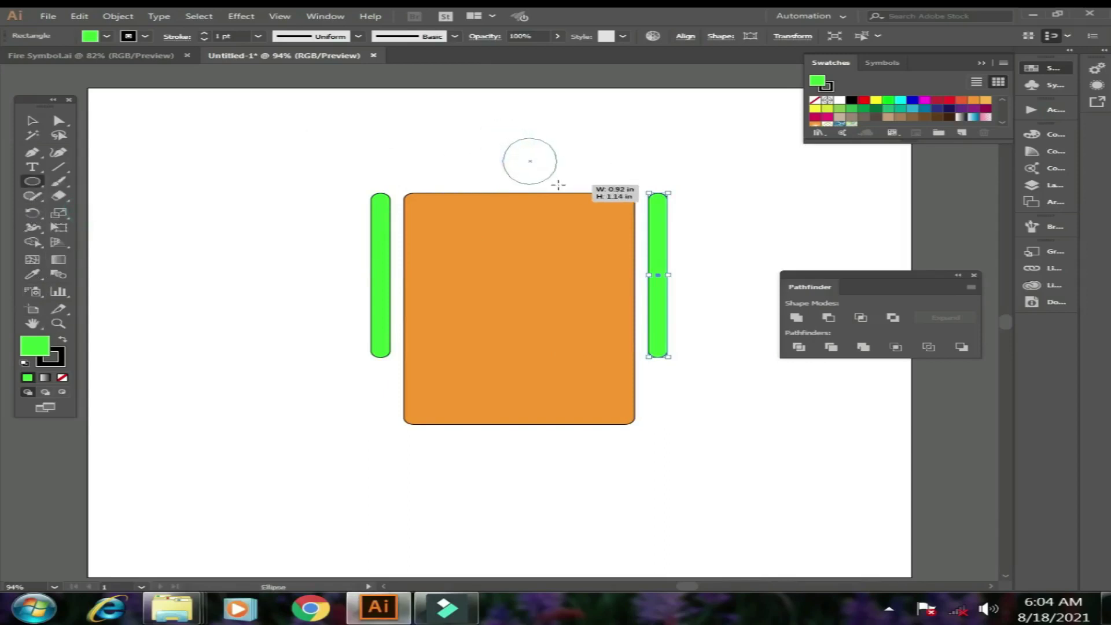
left_click(35, 122)
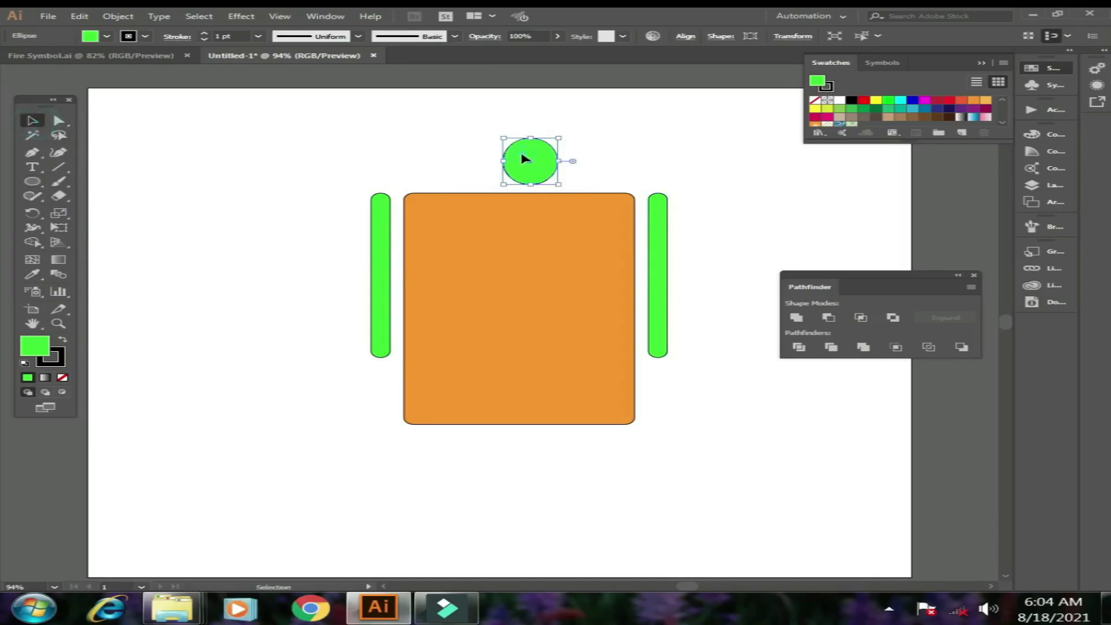
left_click_drag(526, 158, 514, 157)
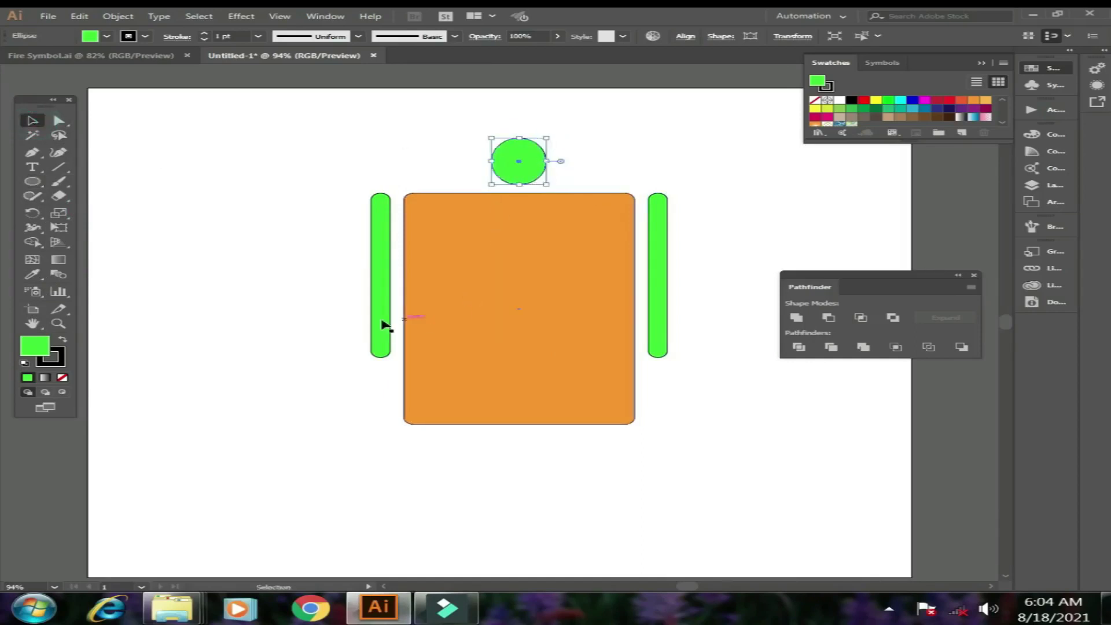
Step: Draw a rounded leg bar, copy it, and place both legs under the body
left_click_drag(32, 184, 91, 191)
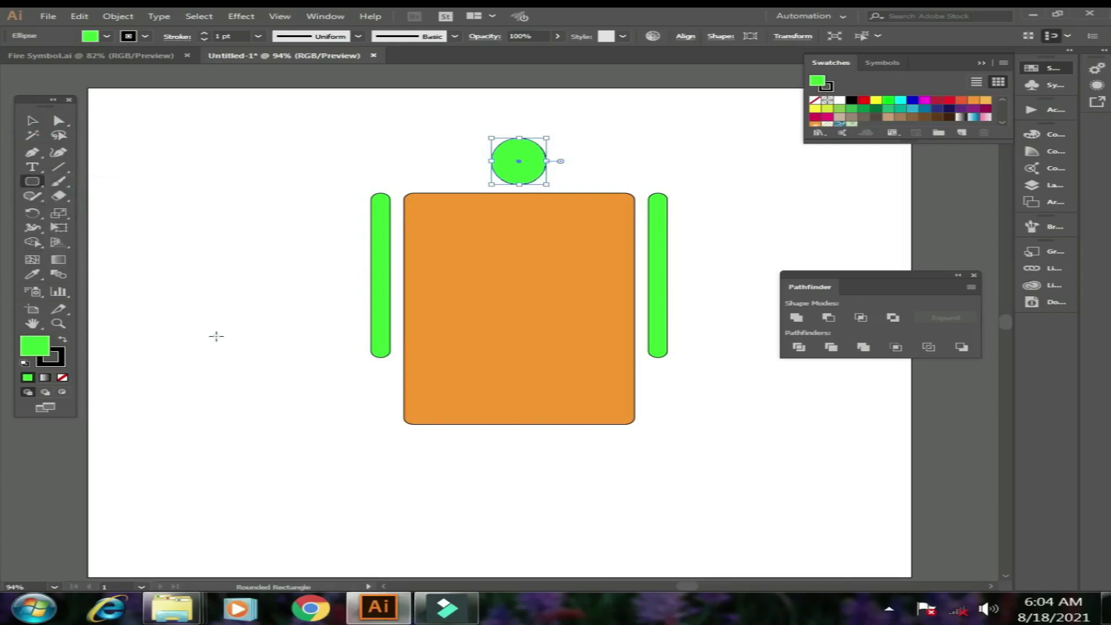
left_click_drag(216, 336, 231, 455)
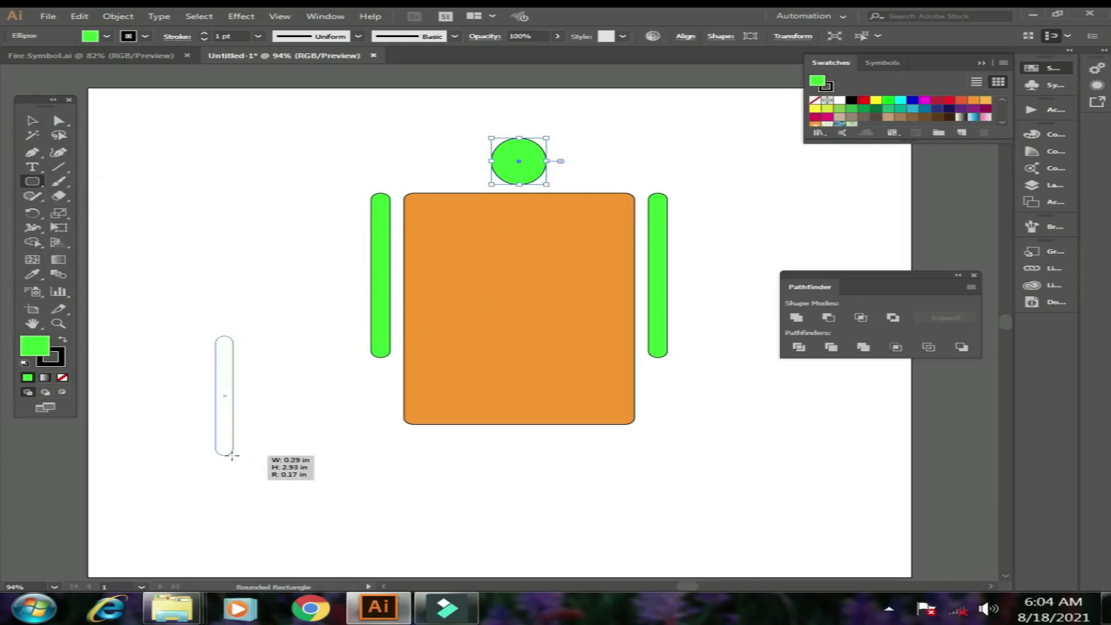
left_click(31, 120)
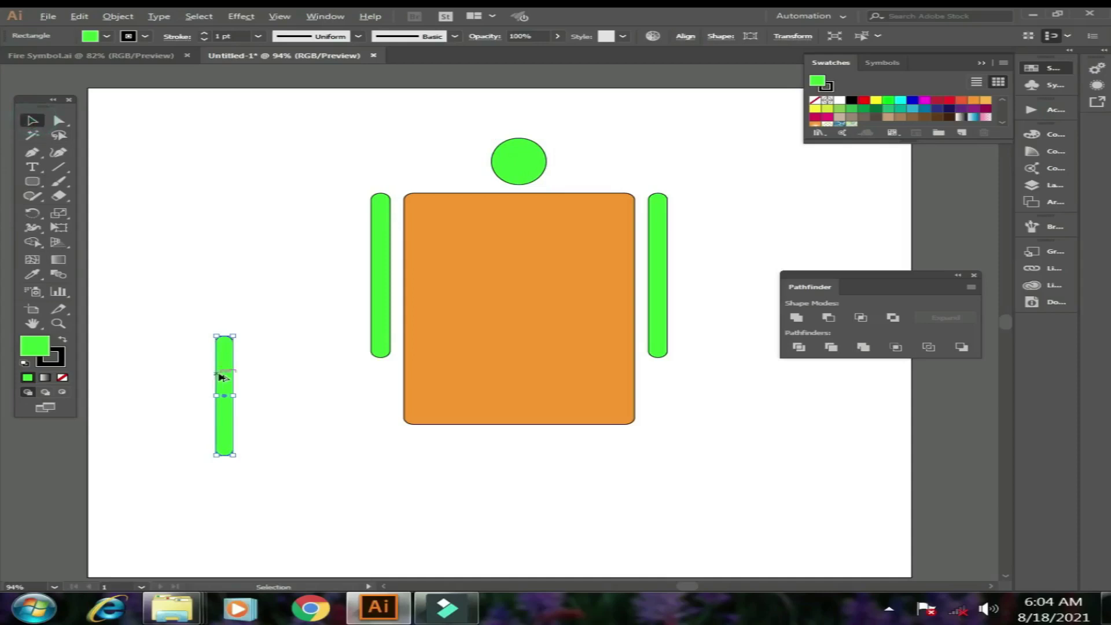
mouse_move(222, 377)
left_mouse_down()
mouse_move(287, 377)
mouse_move(531, 490)
mouse_move(577, 472)
mouse_move(580, 456)
left_mouse_up()
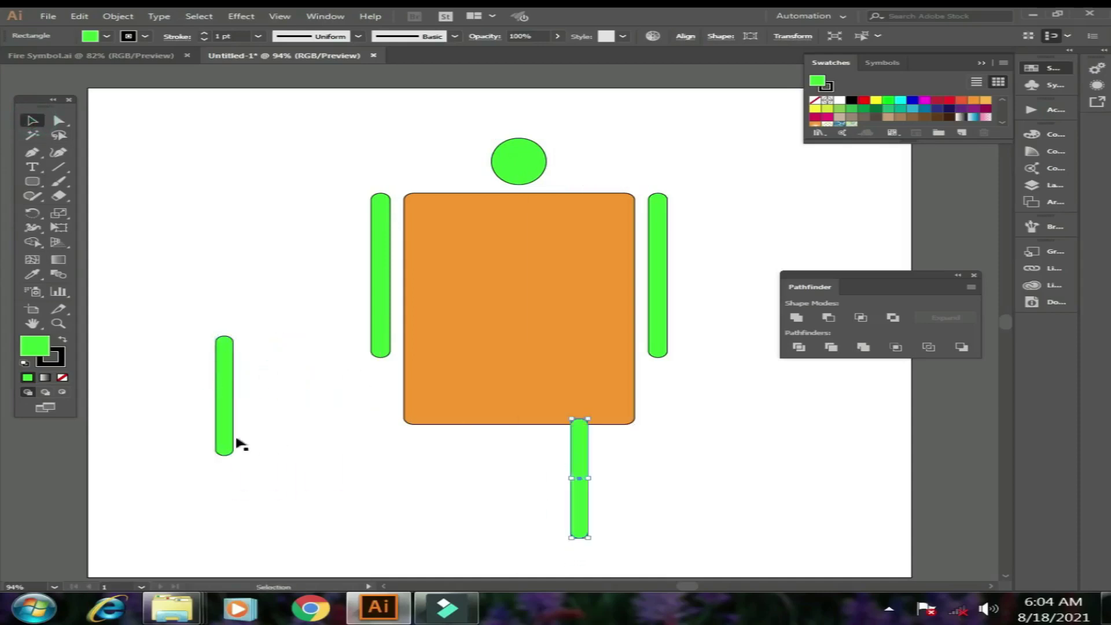
left_click_drag(234, 442, 479, 524)
left_click(467, 350)
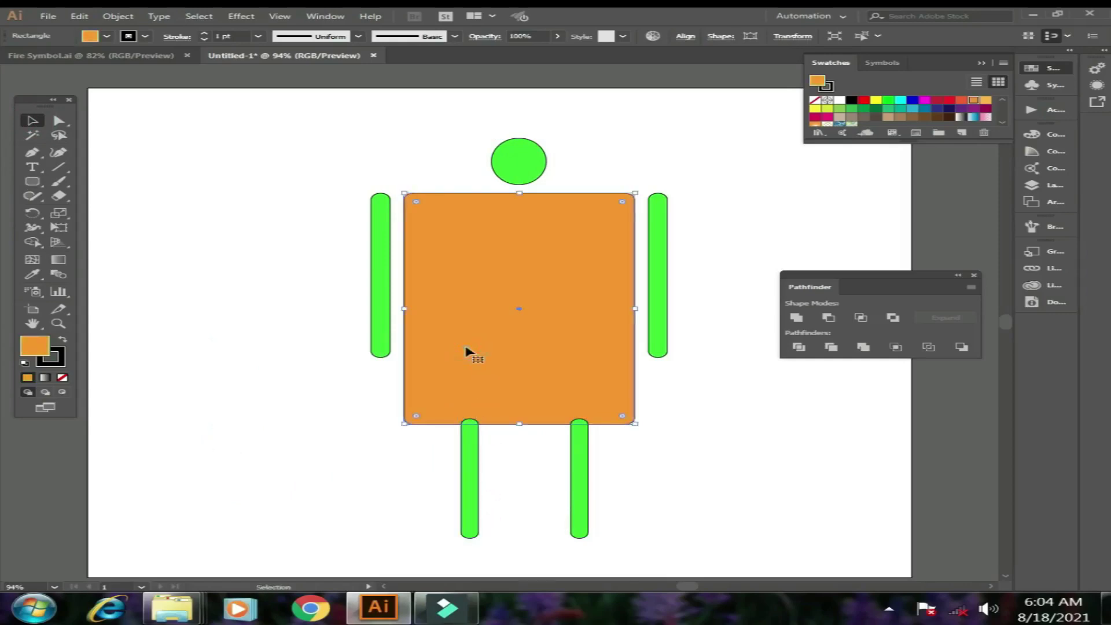
right_click(467, 350)
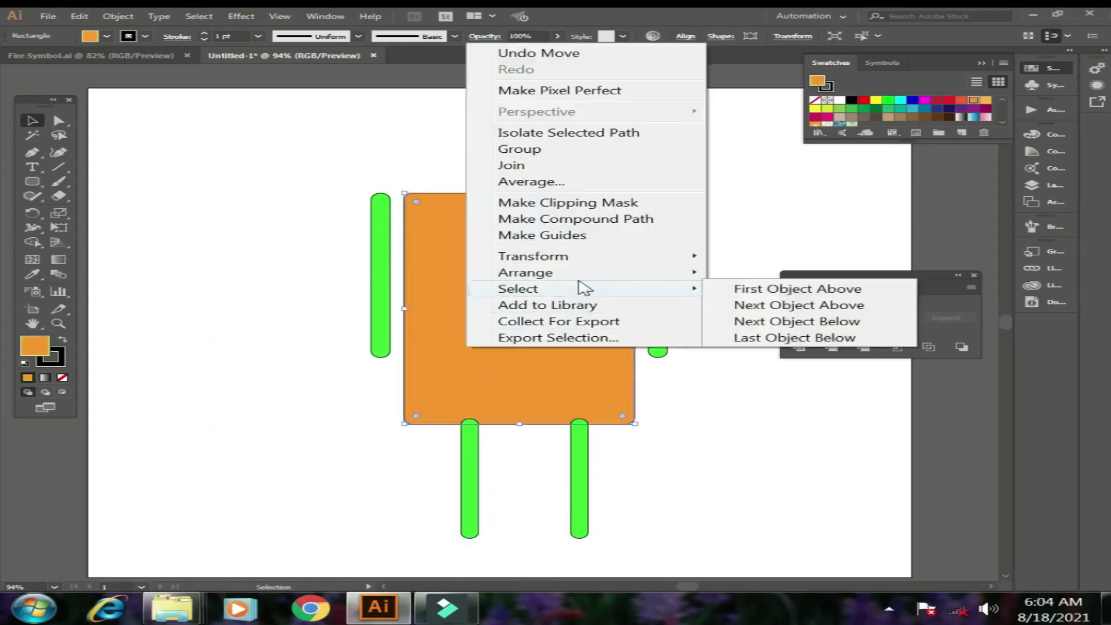
mouse_move(526, 272)
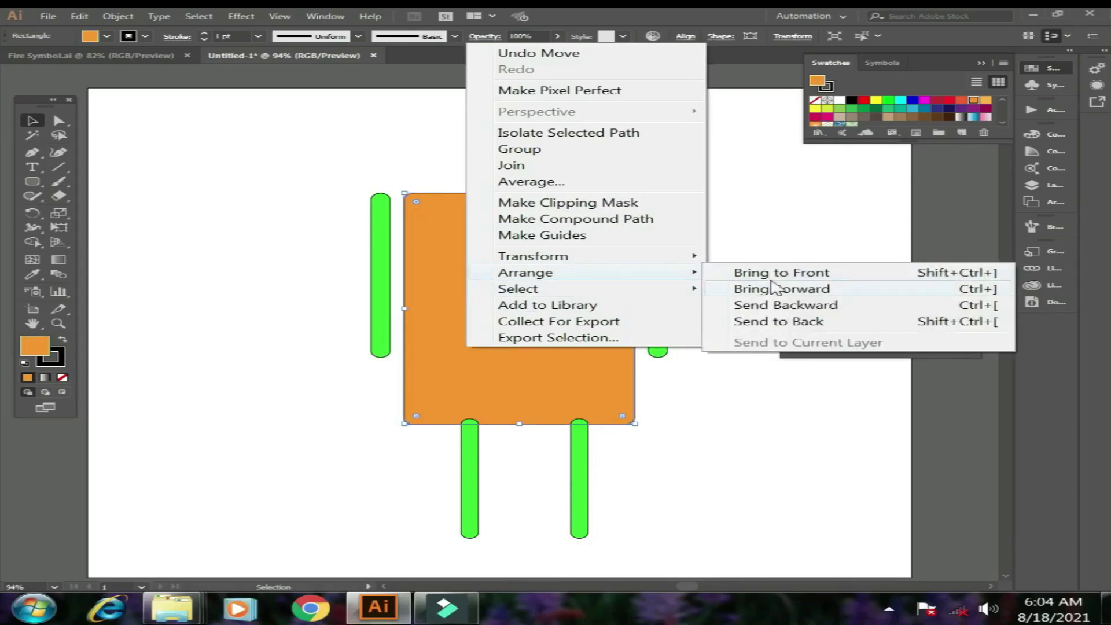
Step: Bring the orange body in front of the legs and Merge all figure parts into one shape
left_click(771, 276)
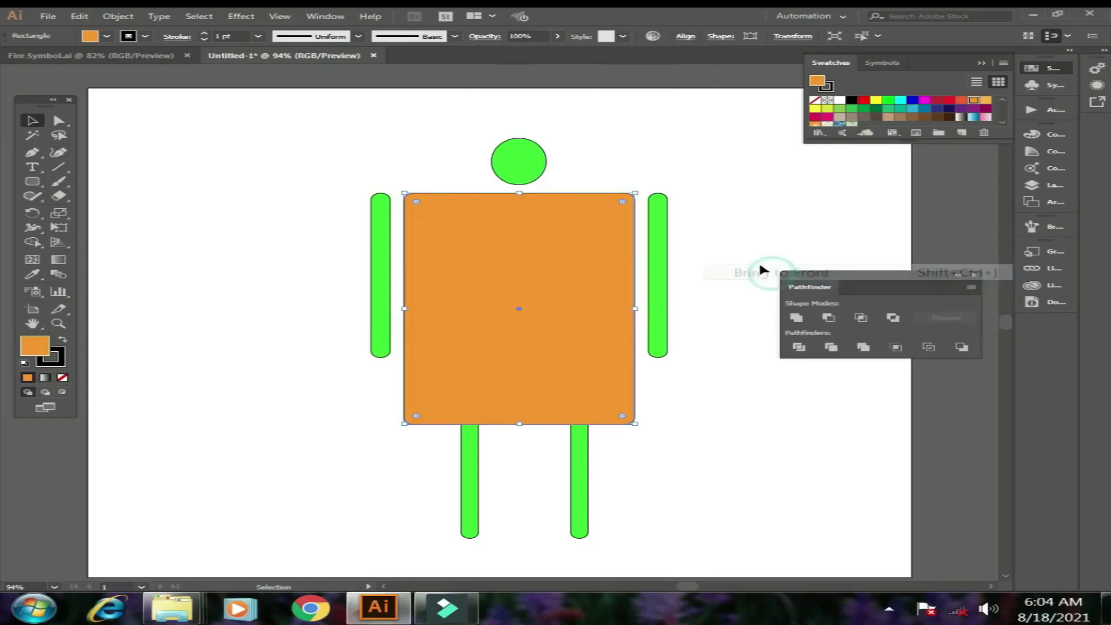
left_click(749, 251)
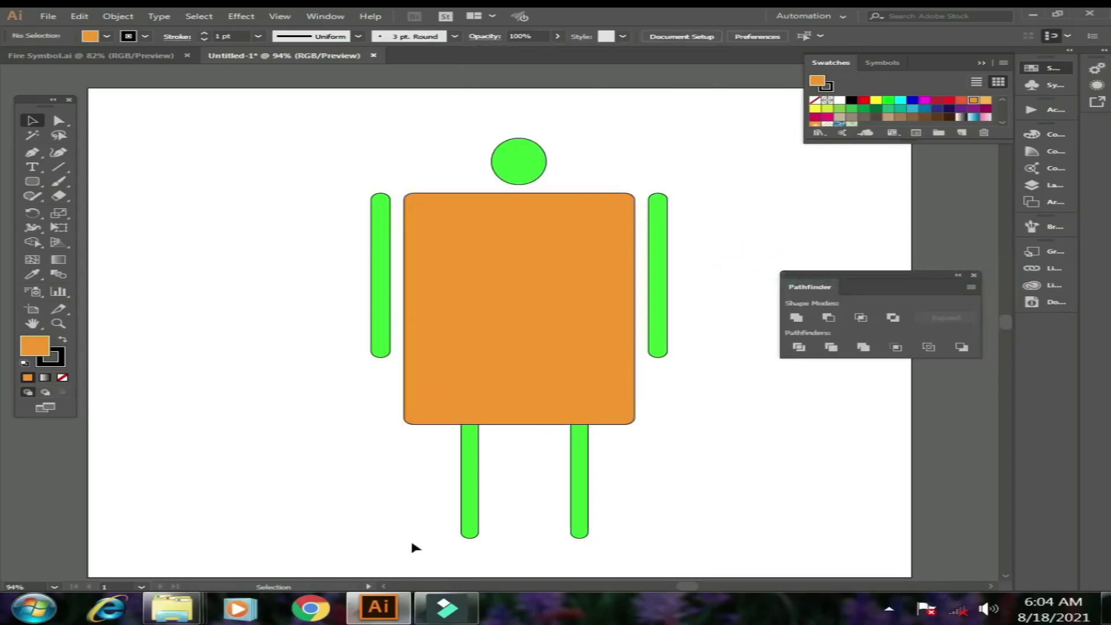
left_click_drag(264, 132, 763, 538)
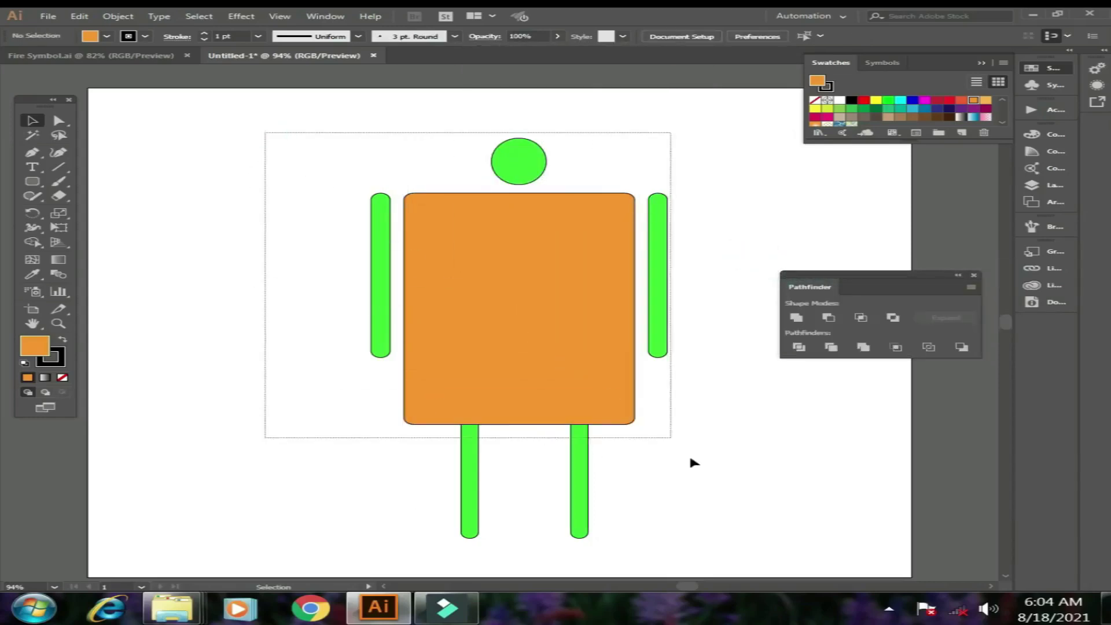
left_click(863, 347)
Step: Move the merged figure back to the page centre, then reselect the whole figure
left_click_drag(601, 387, 944, 387)
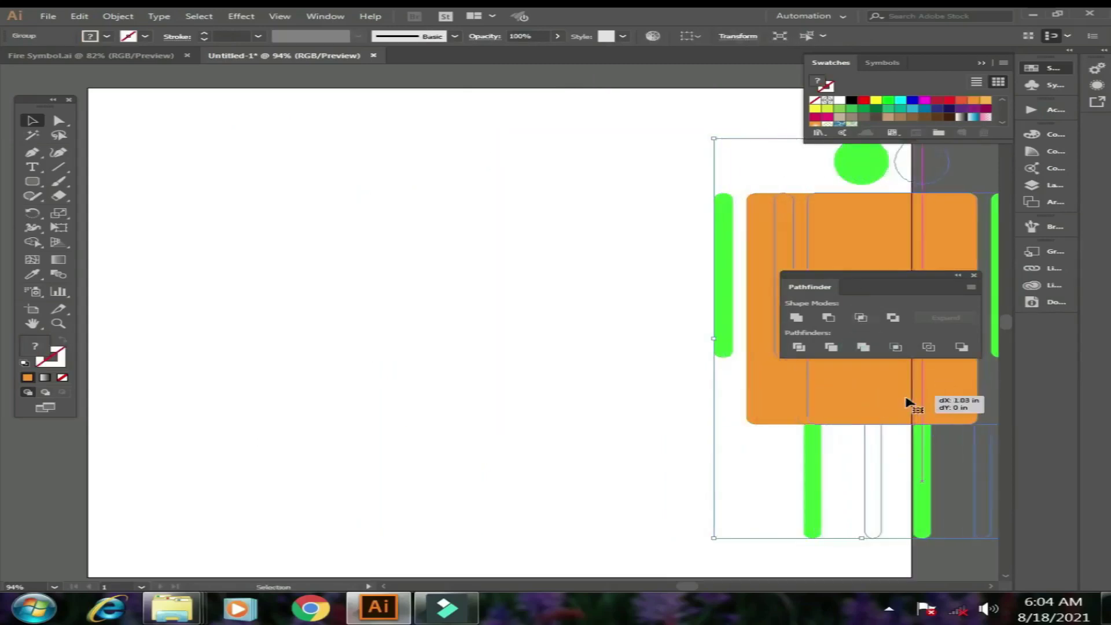
left_click_drag(845, 398, 906, 401)
left_click_drag(881, 228, 397, 228)
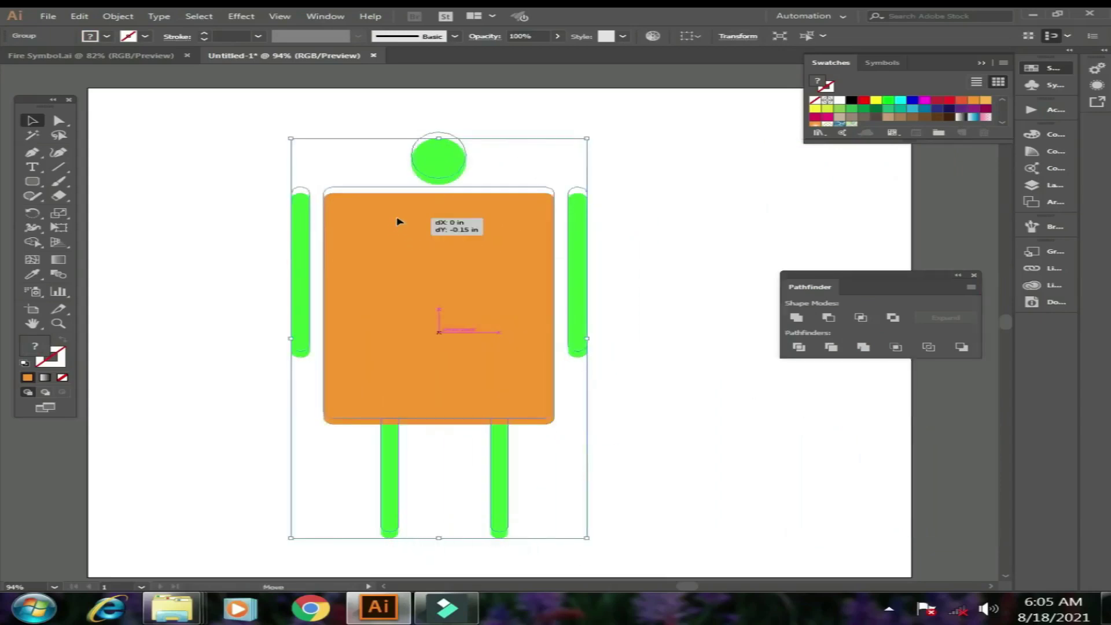
left_click(635, 215)
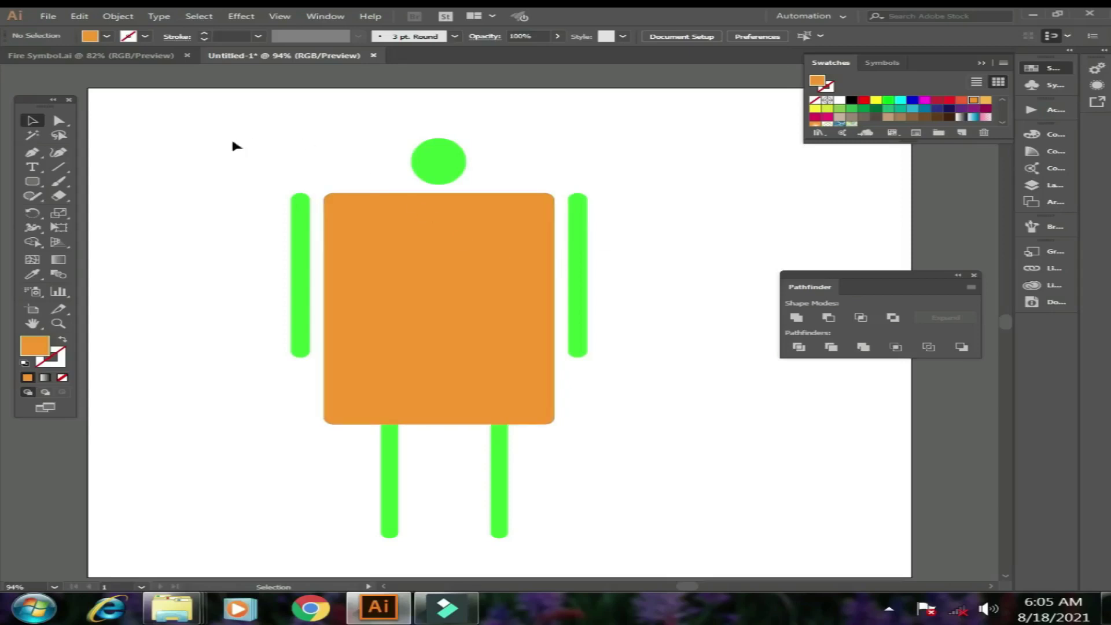
left_click_drag(235, 137, 641, 490)
Step: Delete the figure and draw a large orange circle with an overlapping copy to its right
key("Delete")
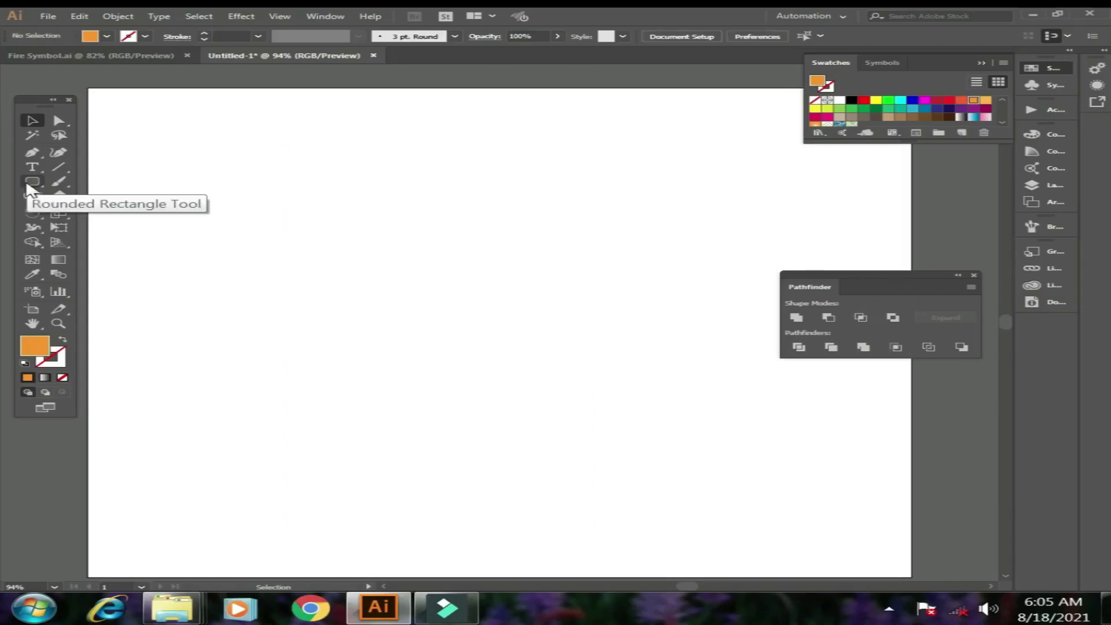
left_click_drag(28, 185, 79, 209)
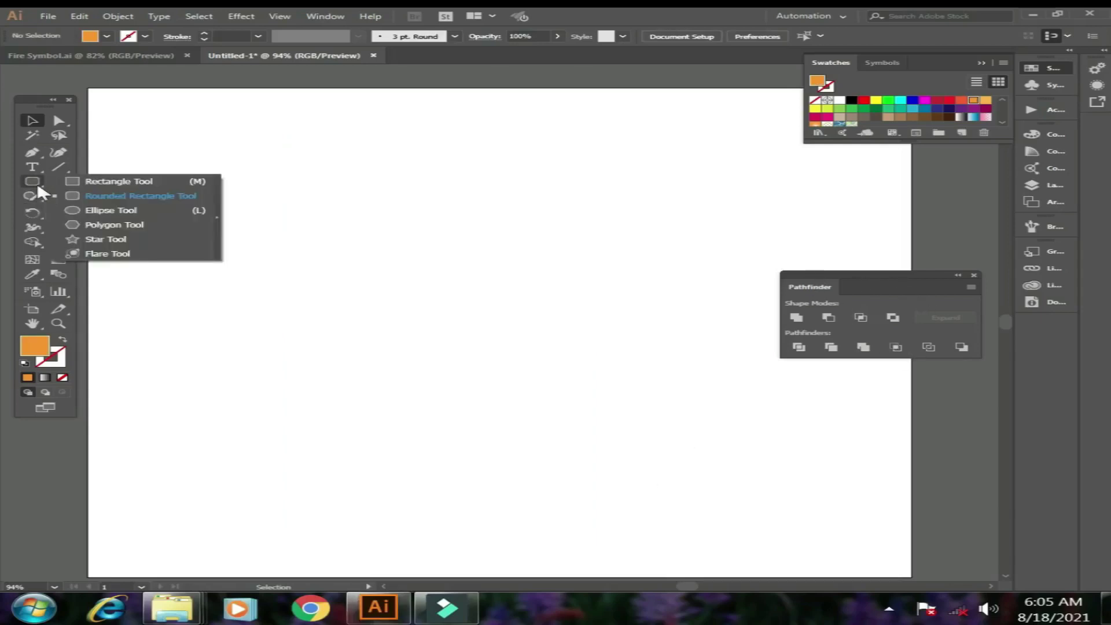
left_click_drag(304, 220, 598, 437)
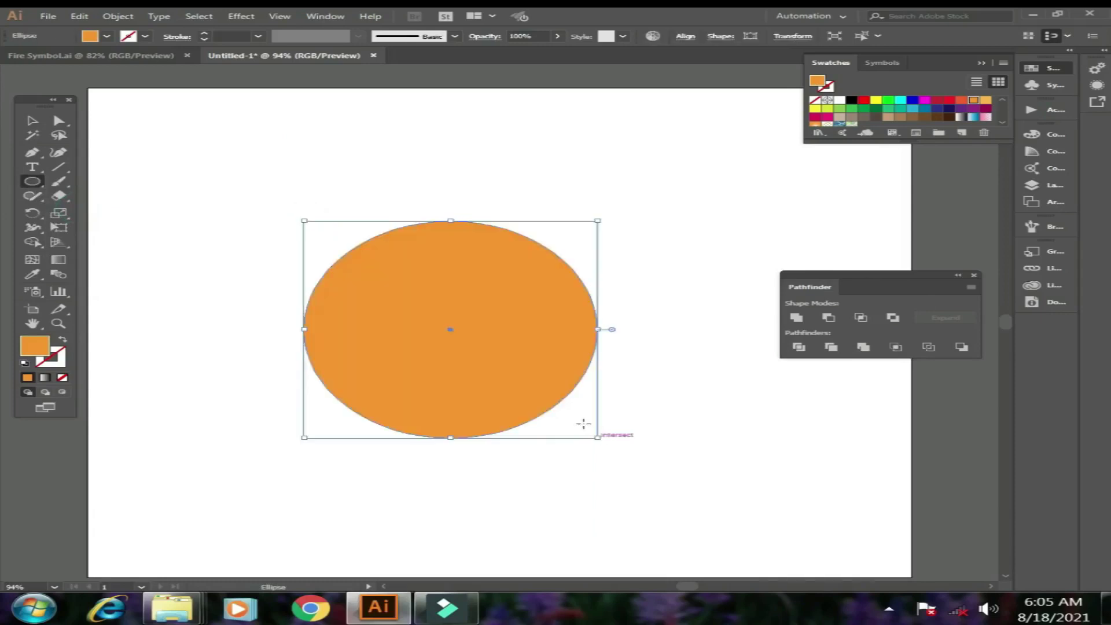
left_click(33, 120)
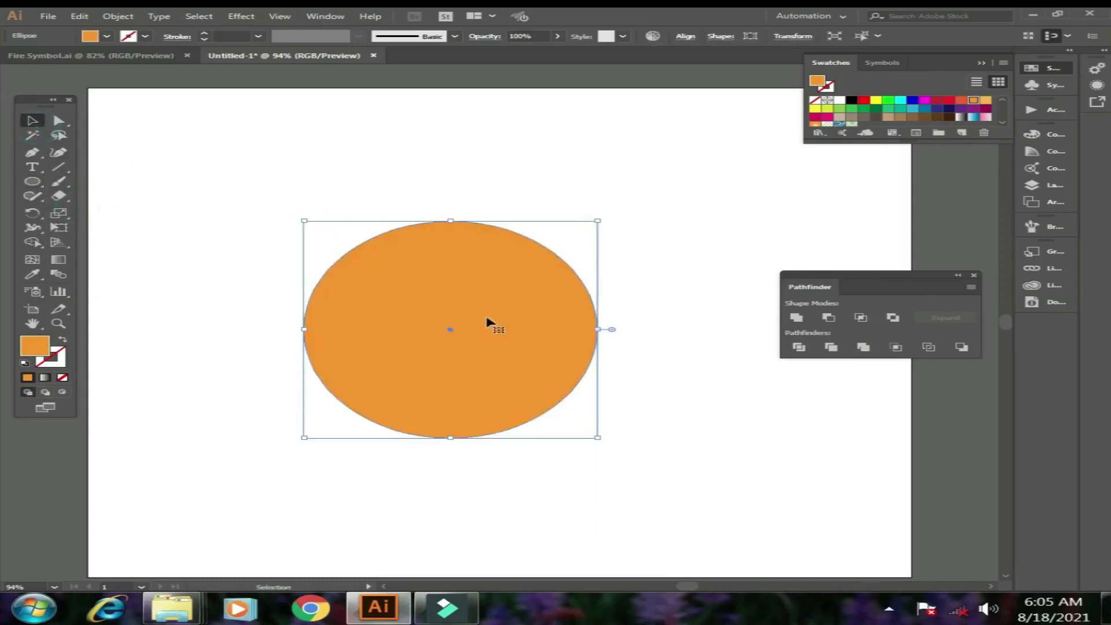
left_click_drag(485, 321, 669, 317)
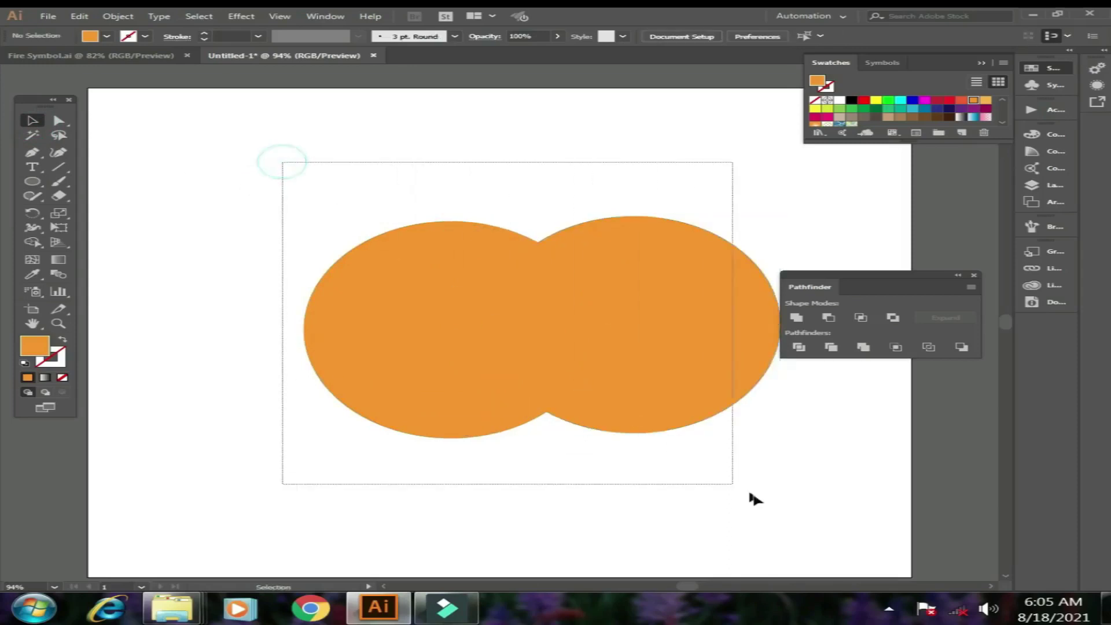
Step: Select both orange circles and dismiss the Move dialog without changes
left_click_drag(283, 162, 778, 511)
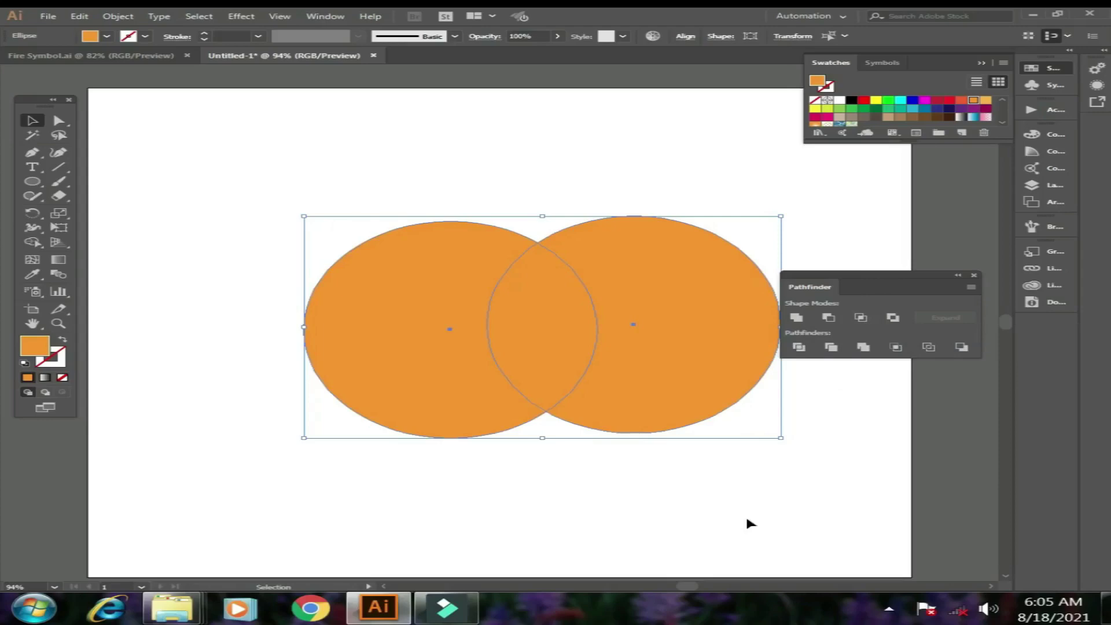
key("Return")
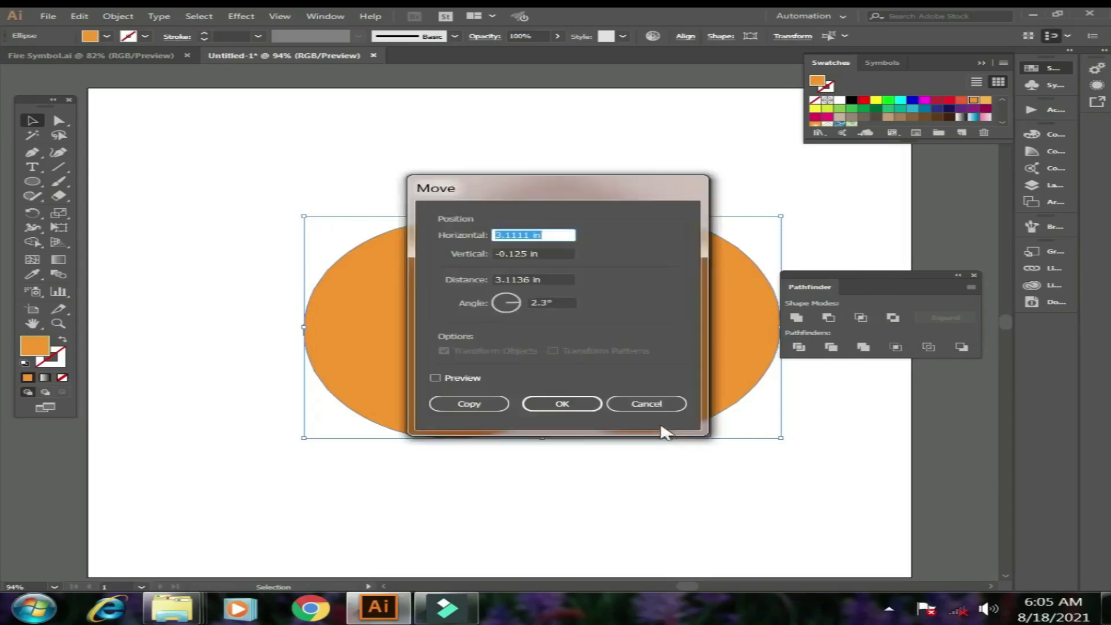
left_click(671, 407)
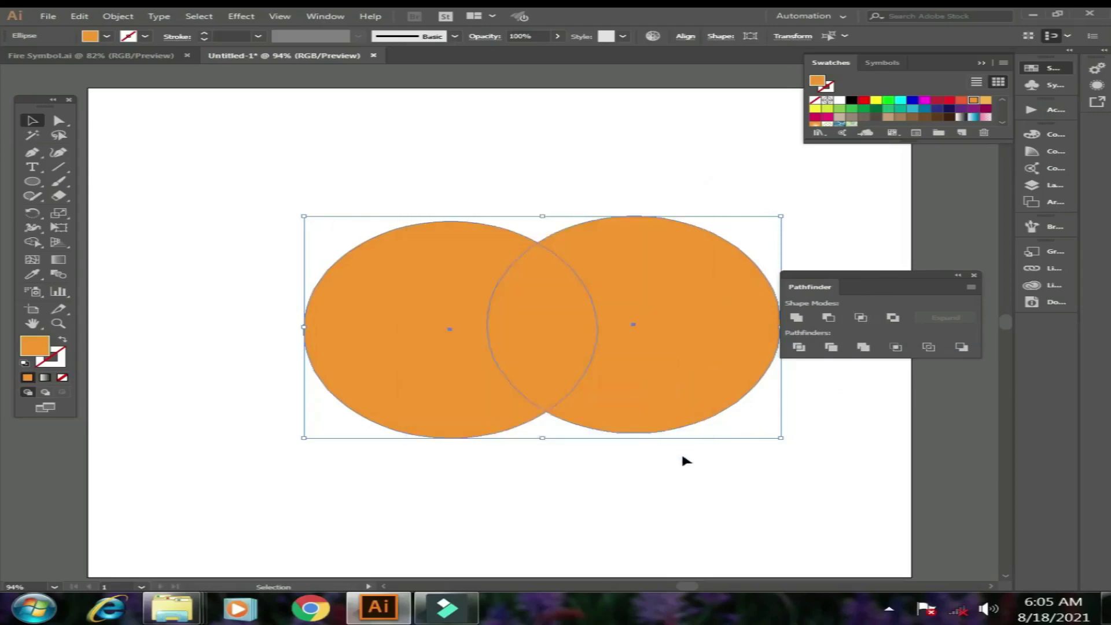
Step: Cut the overlapping circles with Pathfinder, ungroup the pieces and shift the circle outline right
left_click(895, 346)
left_click(630, 467)
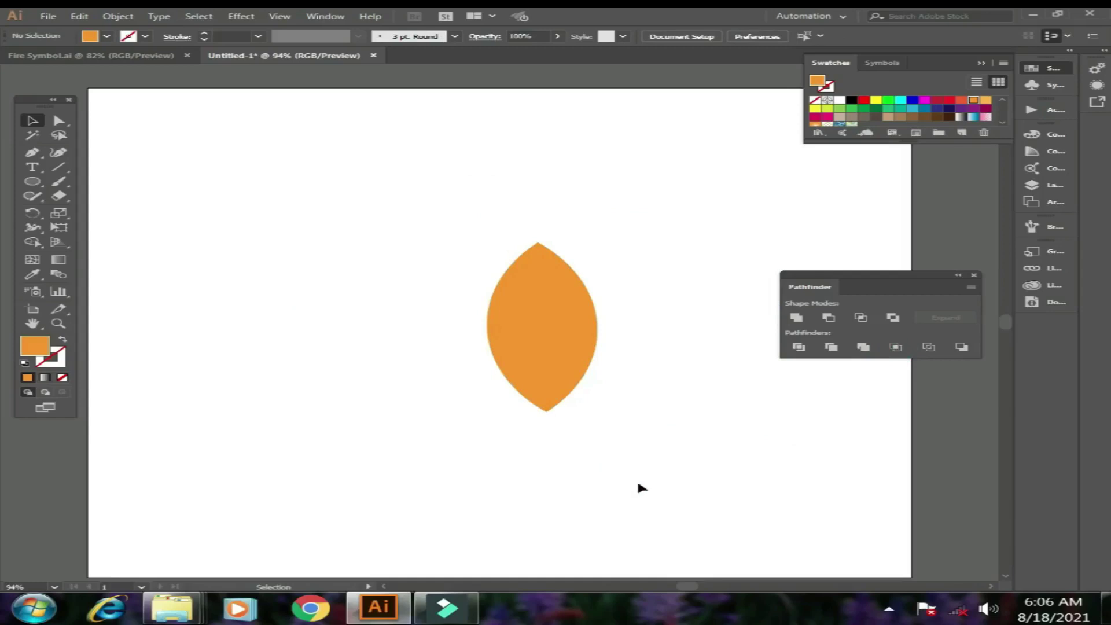
left_click_drag(672, 190, 818, 484)
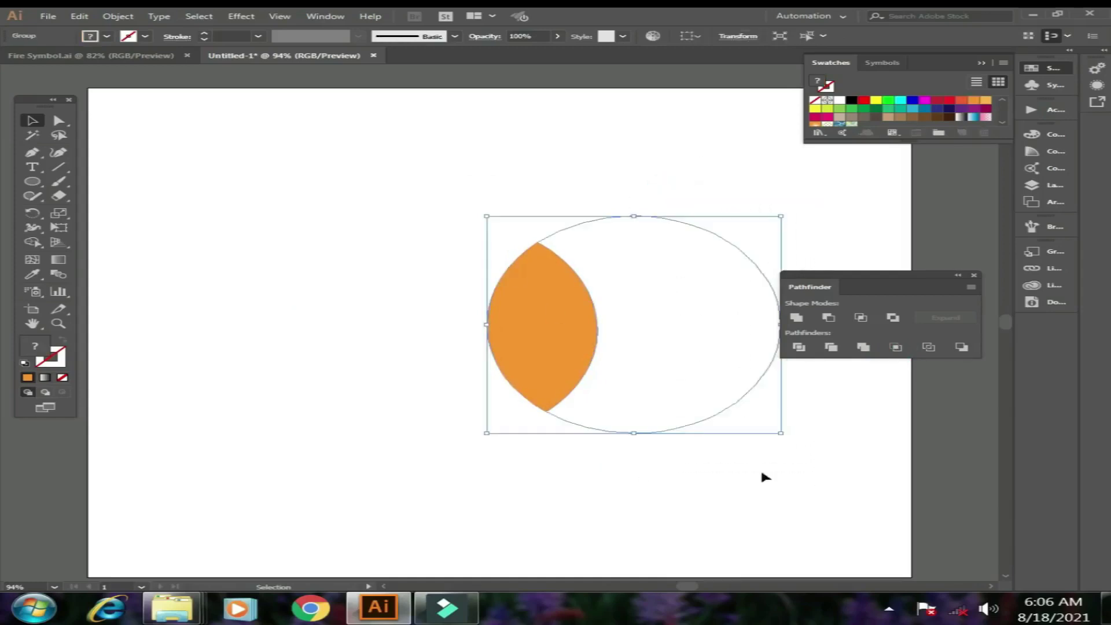
right_click(699, 326)
left_click(744, 431)
left_click_drag(635, 181, 769, 354)
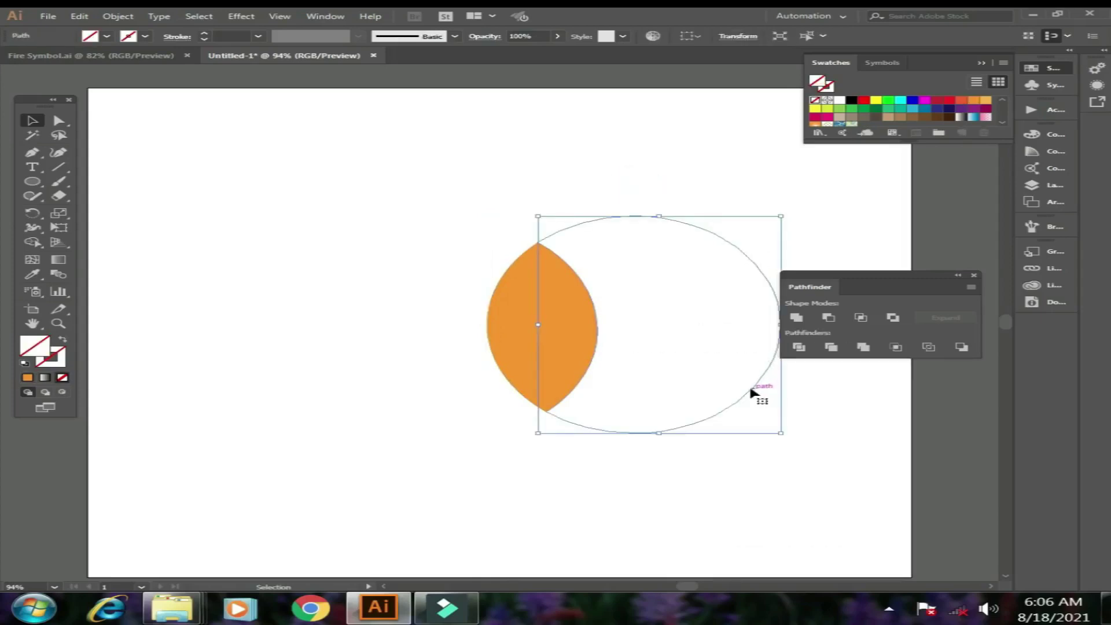
left_click_drag(755, 392, 804, 396)
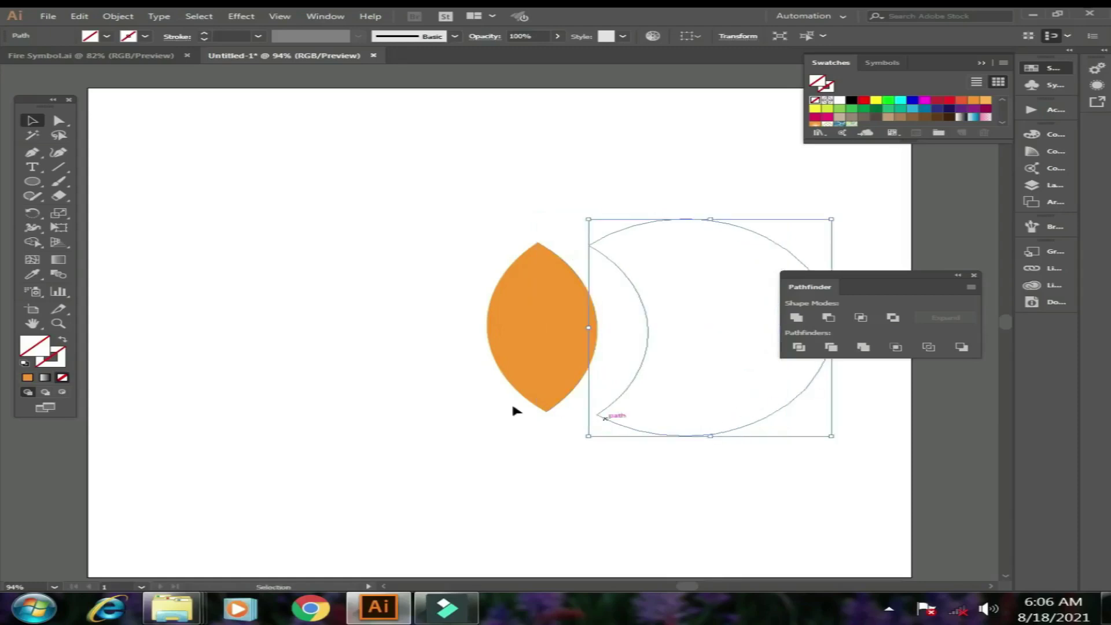
Step: Fill the shifted shape dark blue, then select both it and the orange leaf
double_click(42, 350)
left_click(608, 250)
left_click(569, 213)
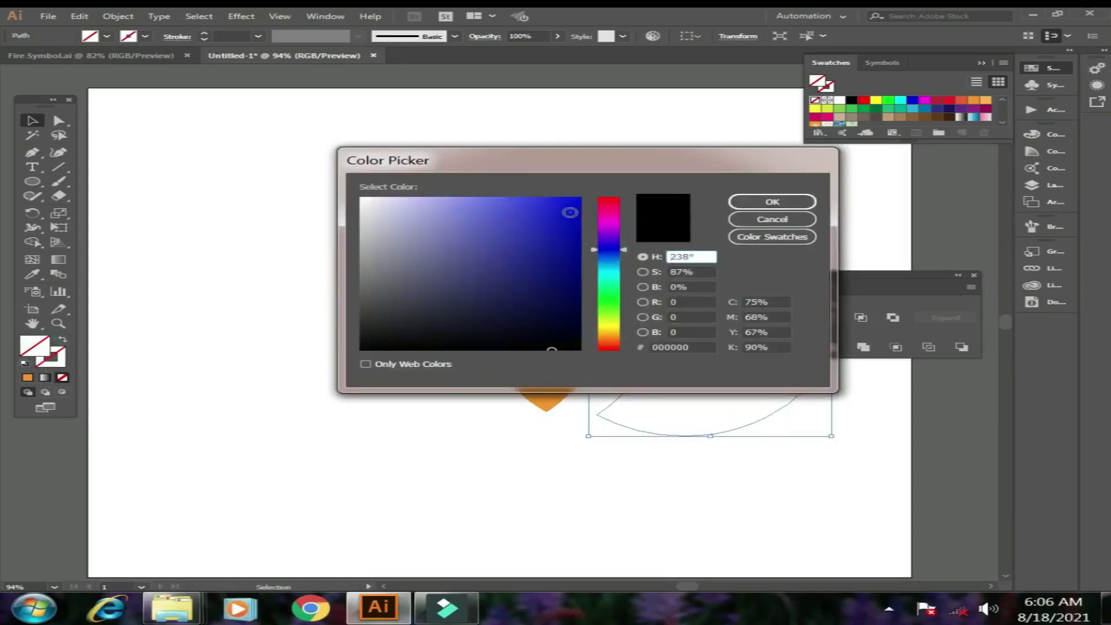
left_click(771, 201)
left_click(606, 159)
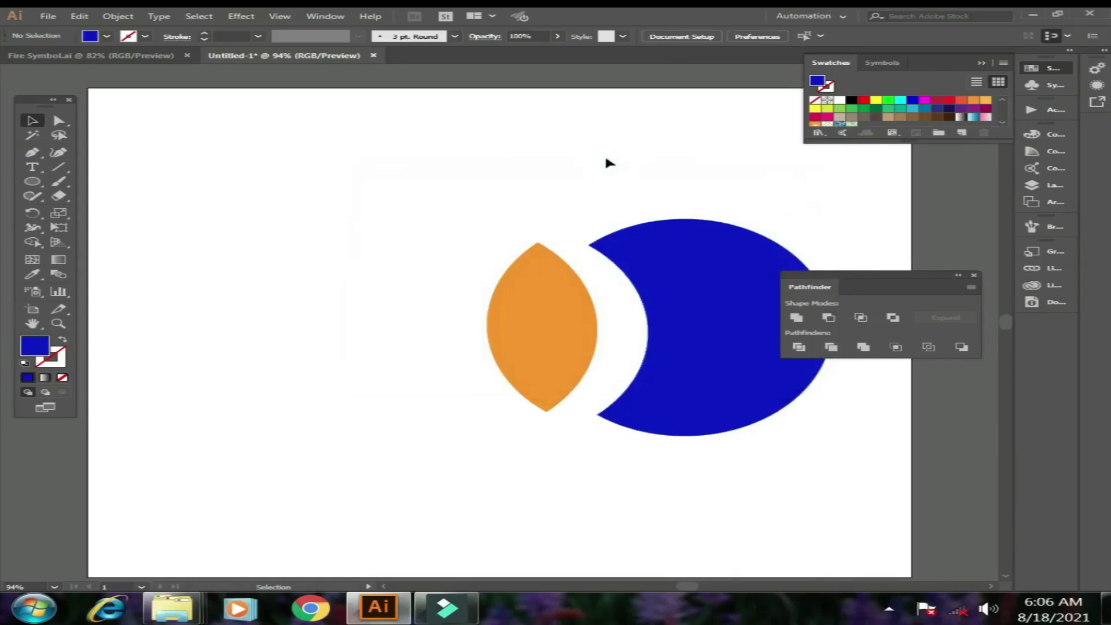
left_click_drag(496, 191, 809, 457)
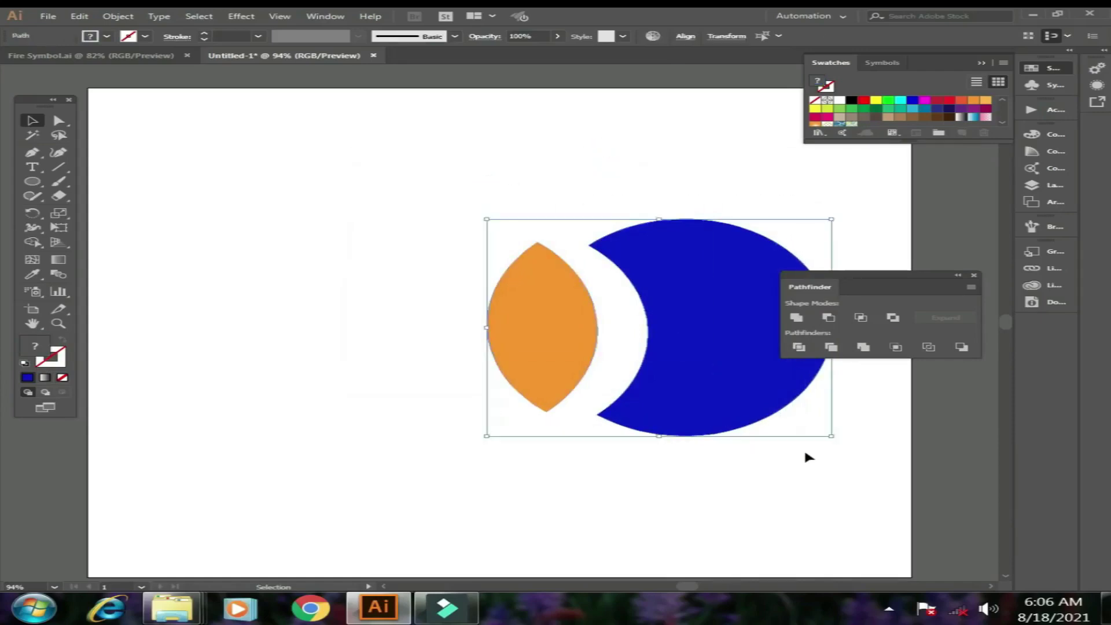
Step: Replace the shapes with a large blue circle and an overlapping copy, then apply Pathfinder Outline
key("Delete")
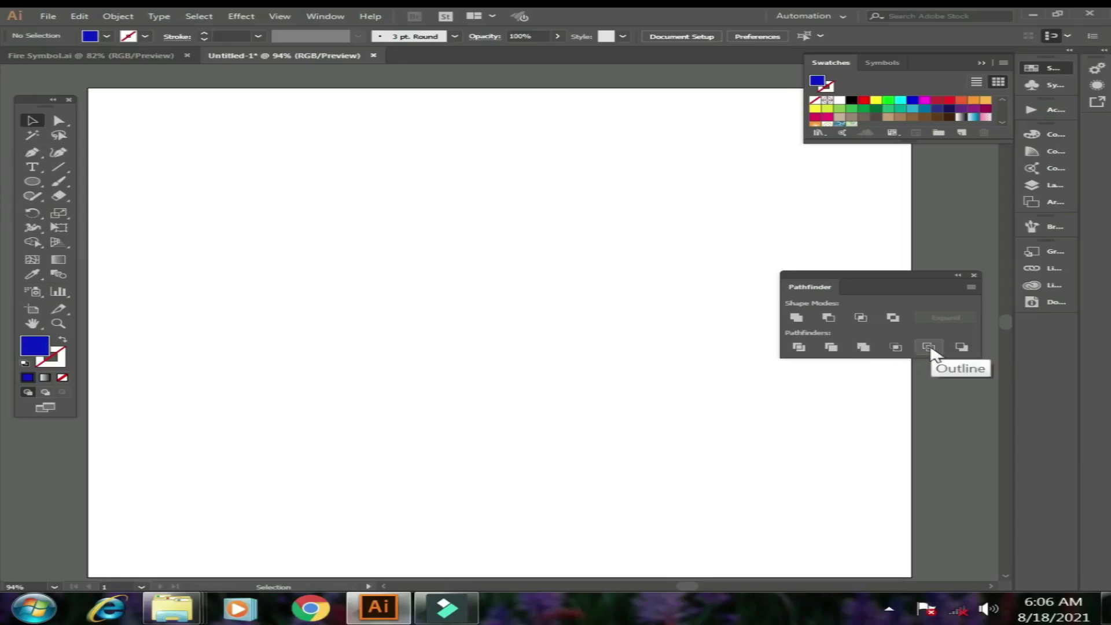
left_click(31, 183)
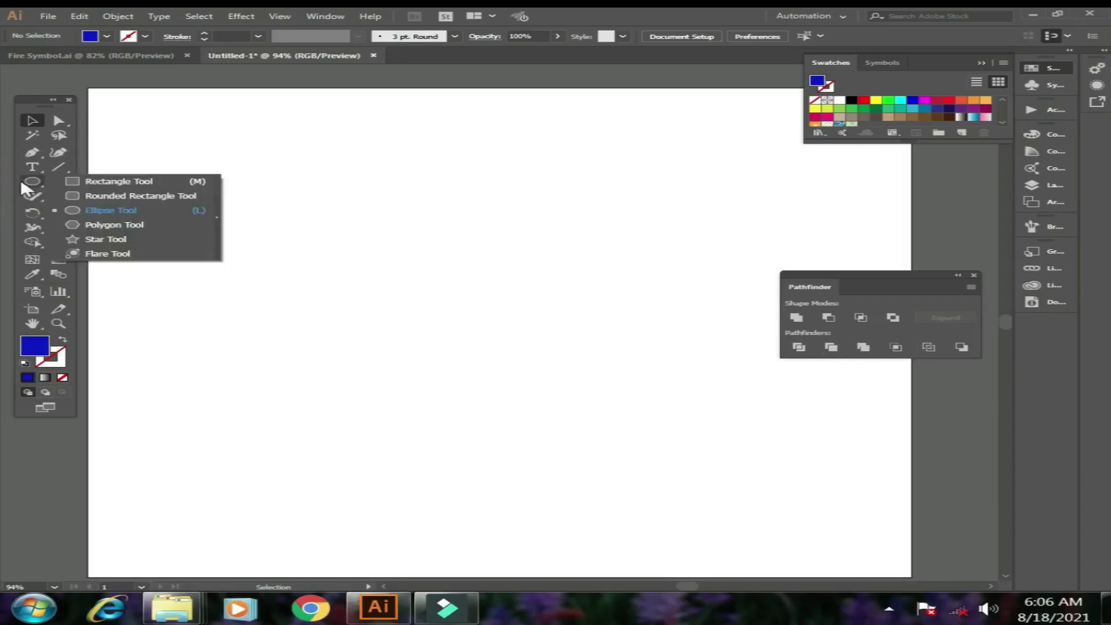
left_click(95, 206)
left_click_drag(226, 197, 531, 432)
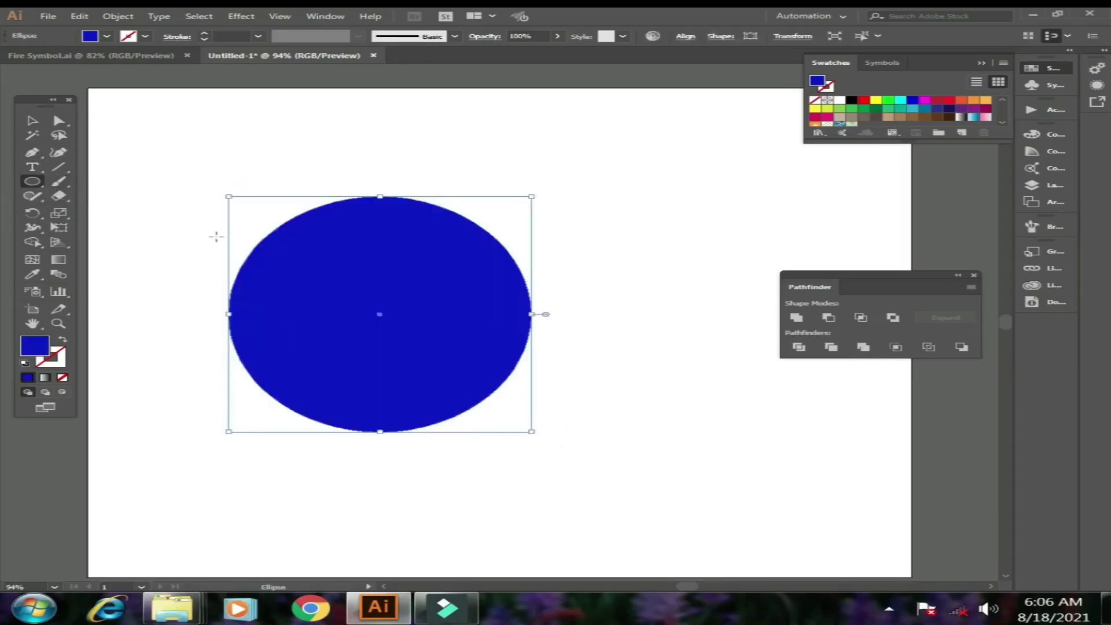
left_click(32, 120)
left_click_drag(404, 319, 563, 319)
mouse_move(168, 156)
left_mouse_down()
mouse_move(699, 478)
mouse_move(684, 468)
left_mouse_up()
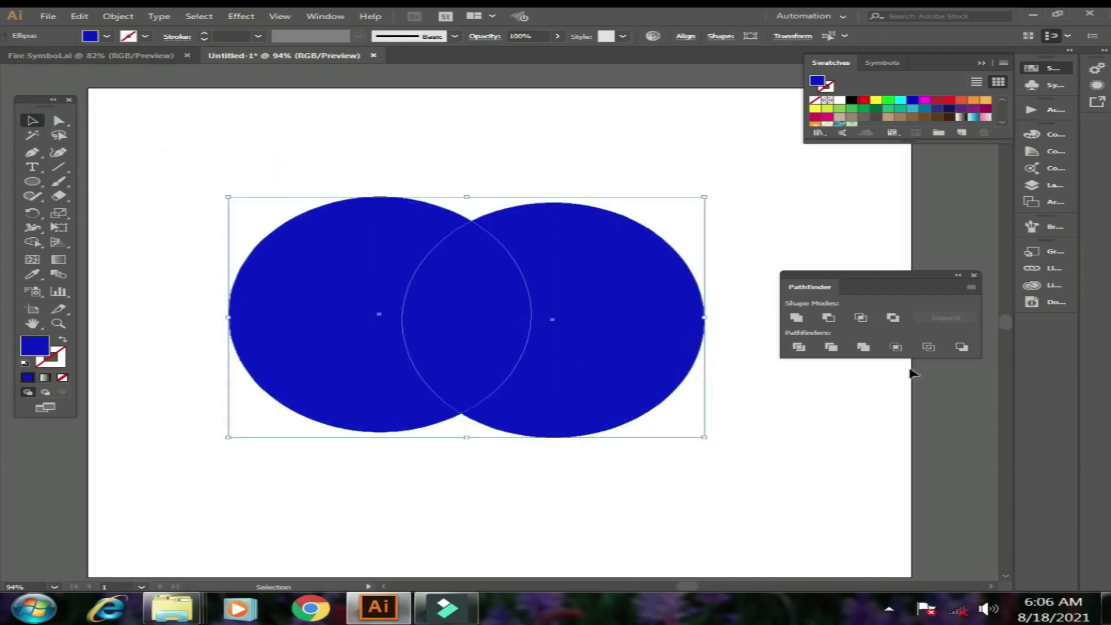
left_click(928, 347)
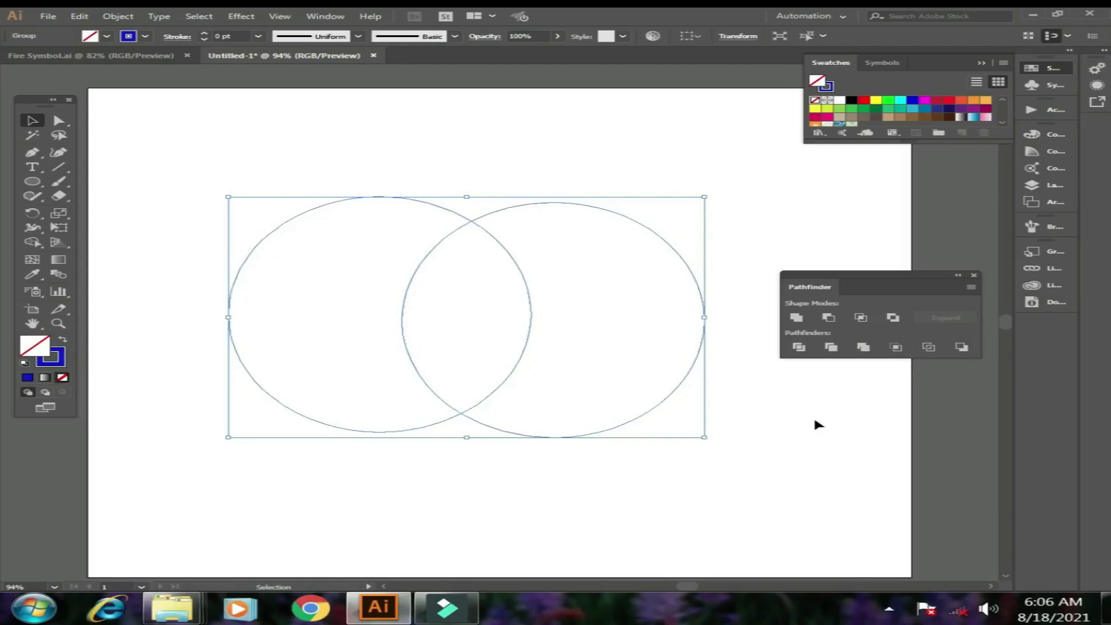
Step: Ungroup the outline pieces and move the right and left circle pieces apart
right_click(684, 427)
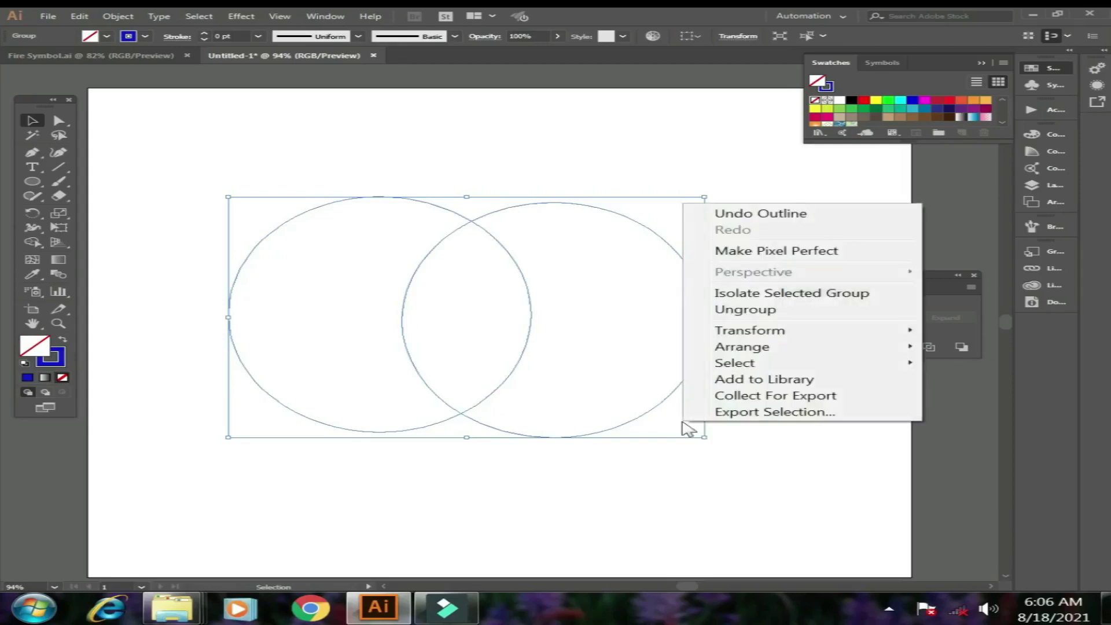
left_click(744, 310)
left_click(800, 455)
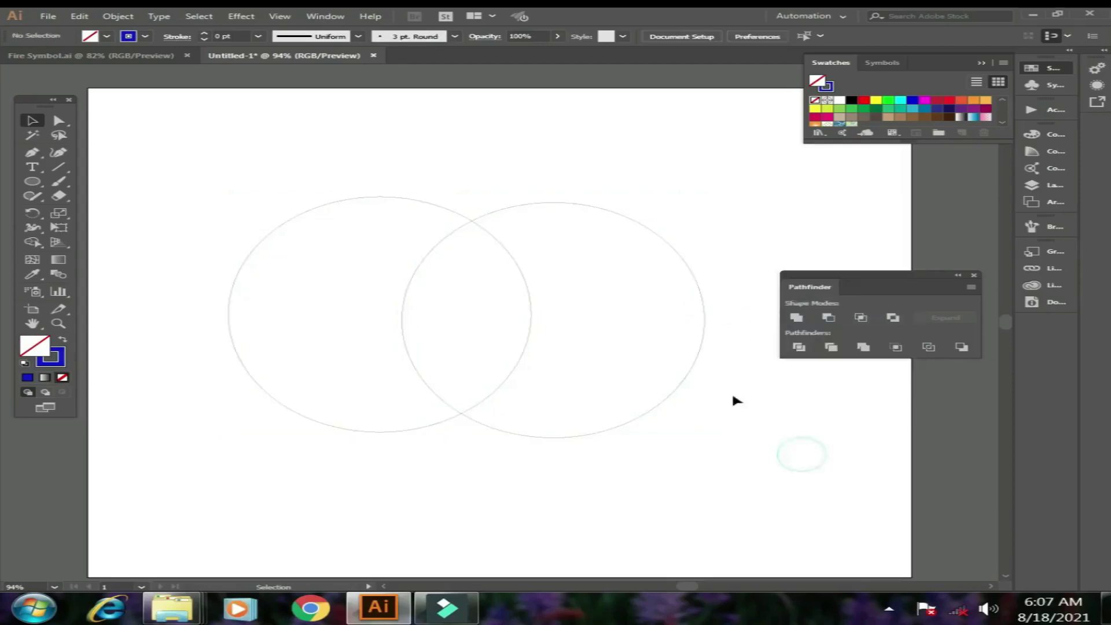
left_click_drag(696, 354, 756, 358)
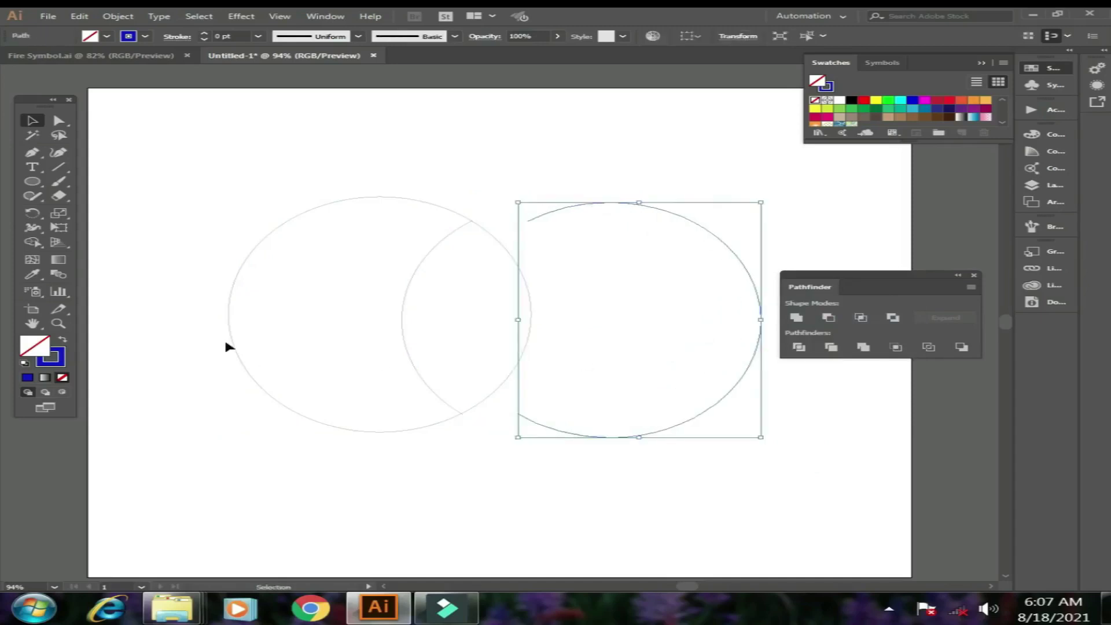
left_click_drag(229, 344, 173, 344)
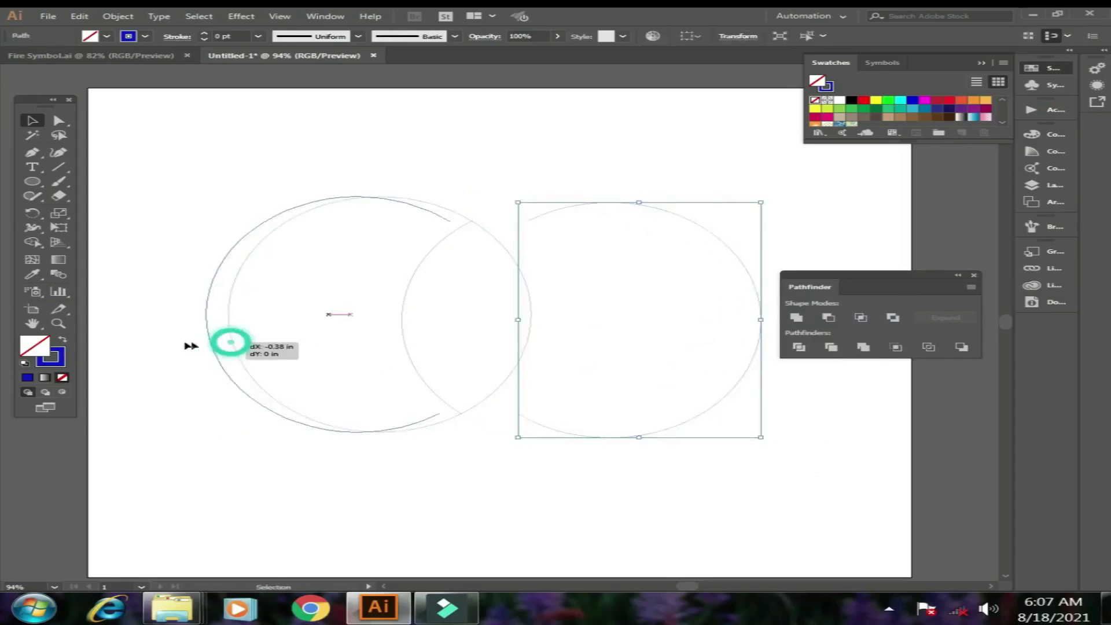
left_click(463, 162)
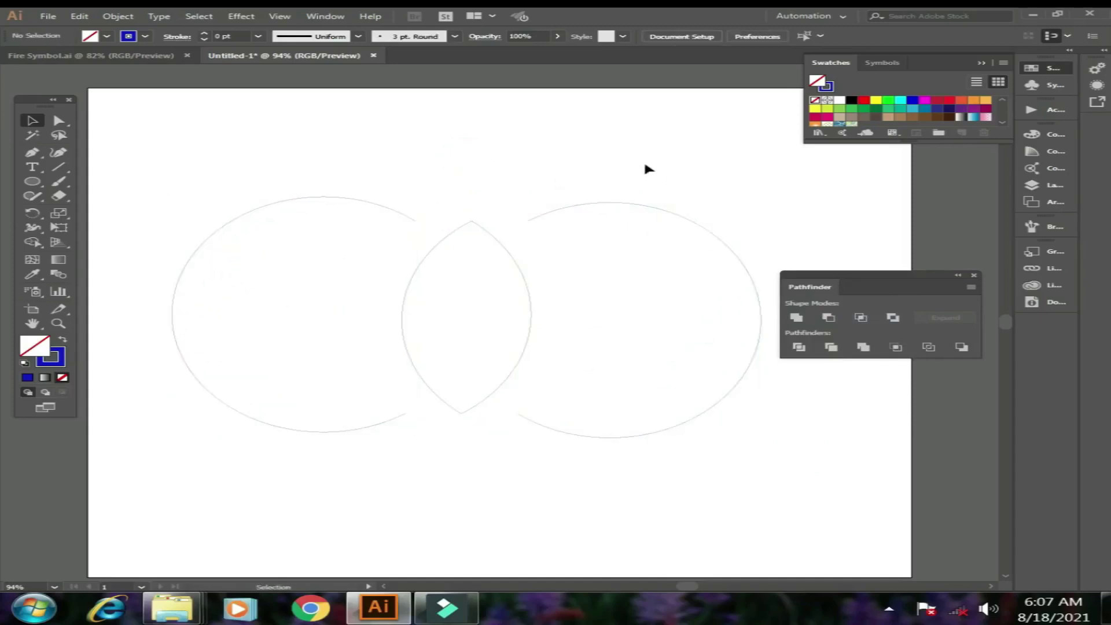
Step: Fill the right and left circle pieces orange
left_click_drag(646, 165, 721, 468)
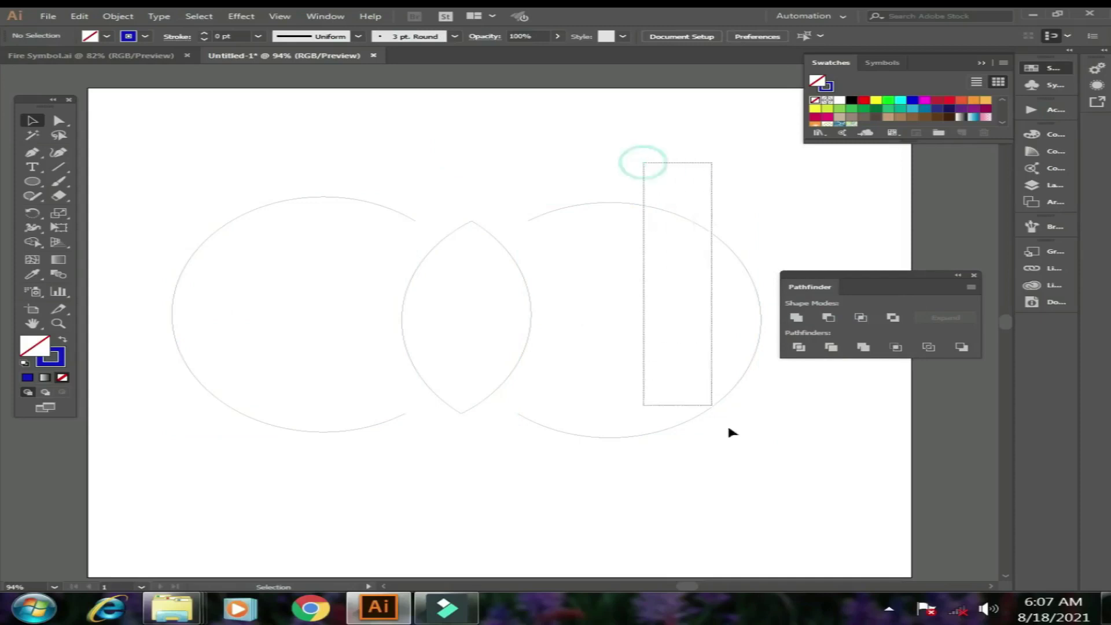
double_click(36, 342)
left_click(550, 217)
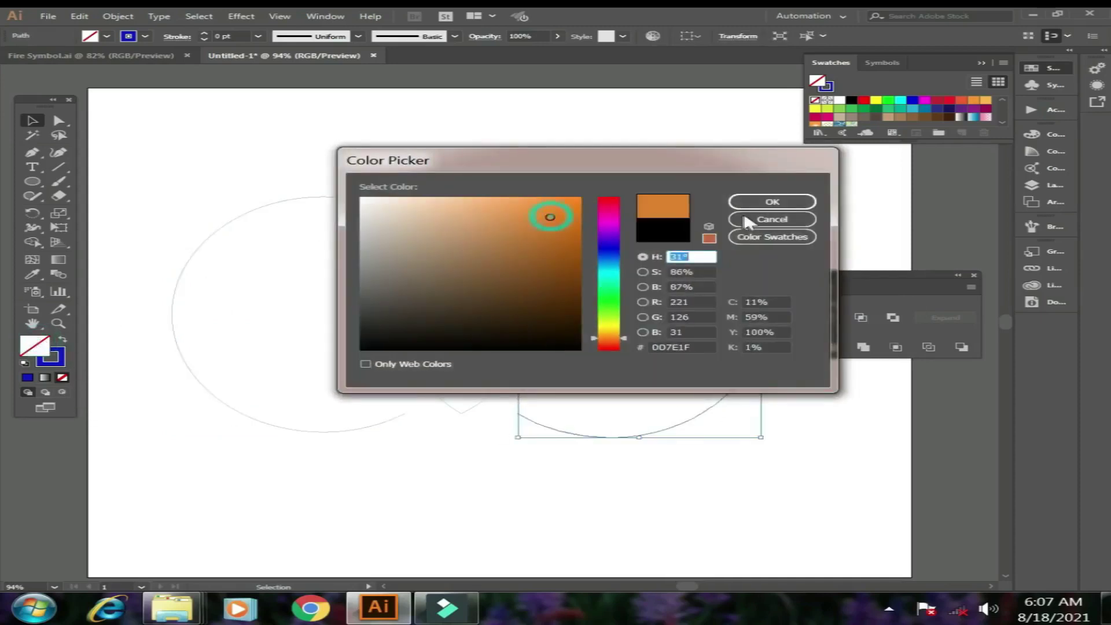
left_click(771, 201)
left_click_drag(188, 172, 342, 435)
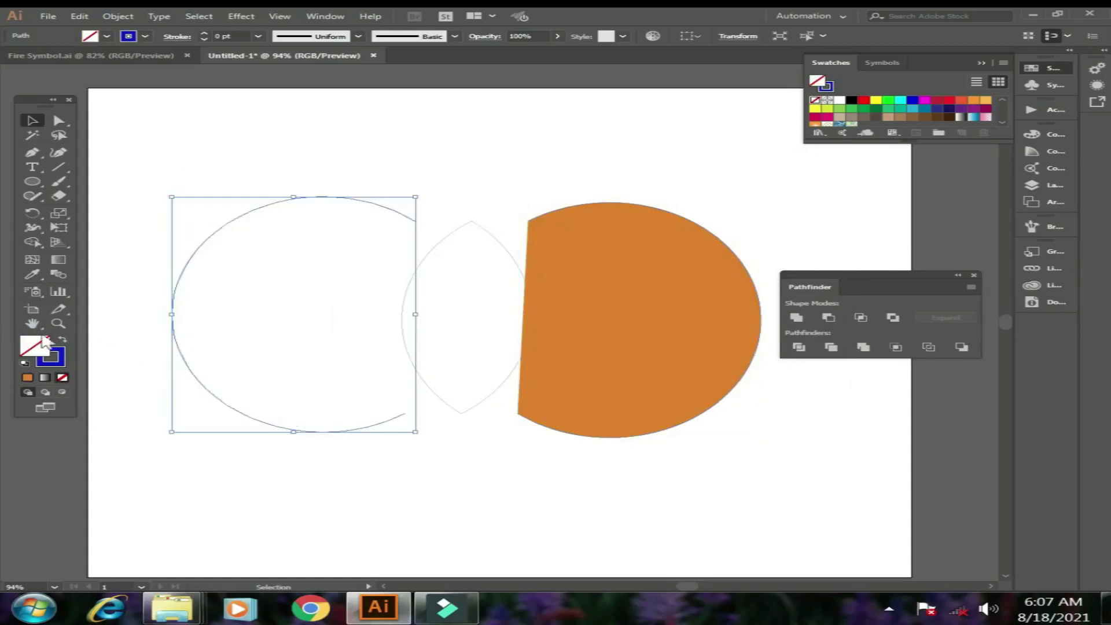
left_click(27, 377)
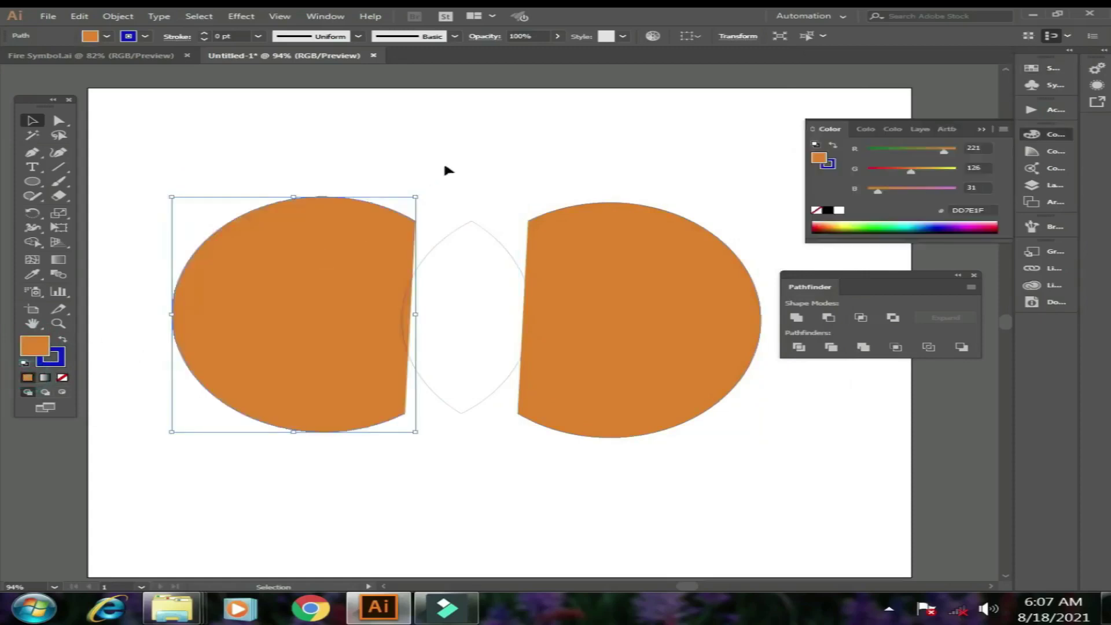
Step: Fill the middle lens green and spread the orange pieces further apart
left_click_drag(452, 173, 489, 258)
left_click(29, 343)
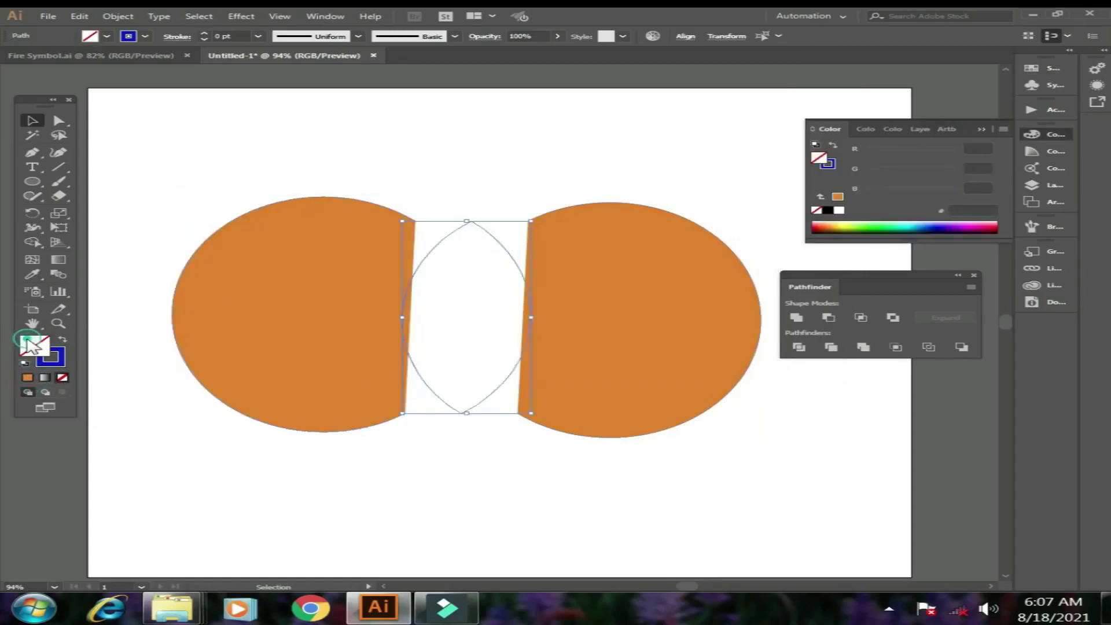
left_click_drag(609, 307, 609, 298)
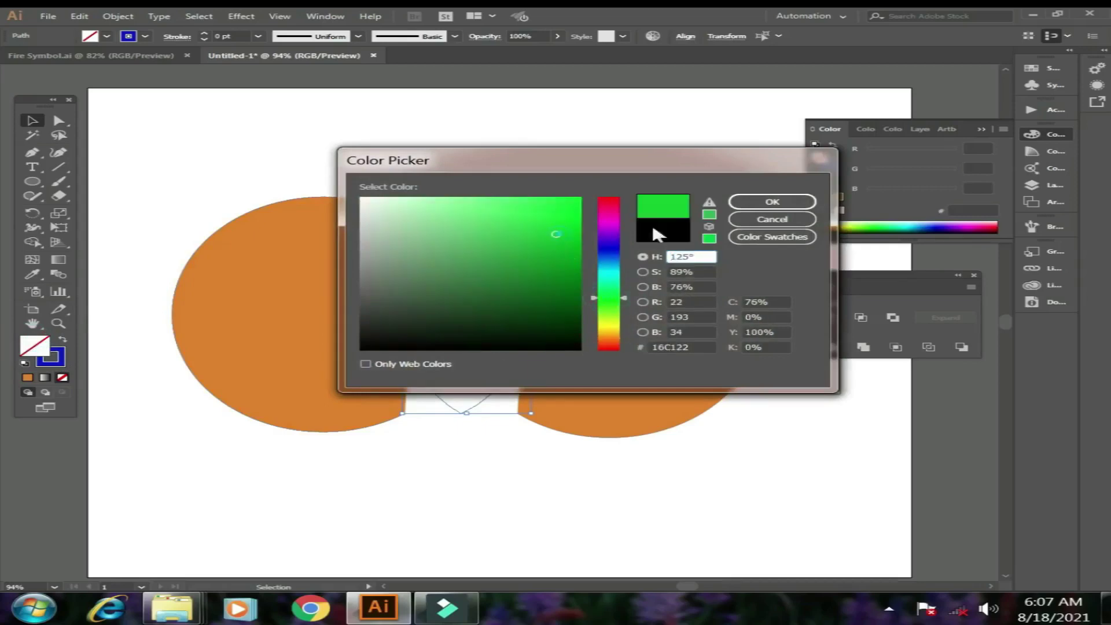
left_click(734, 201)
left_click(318, 153)
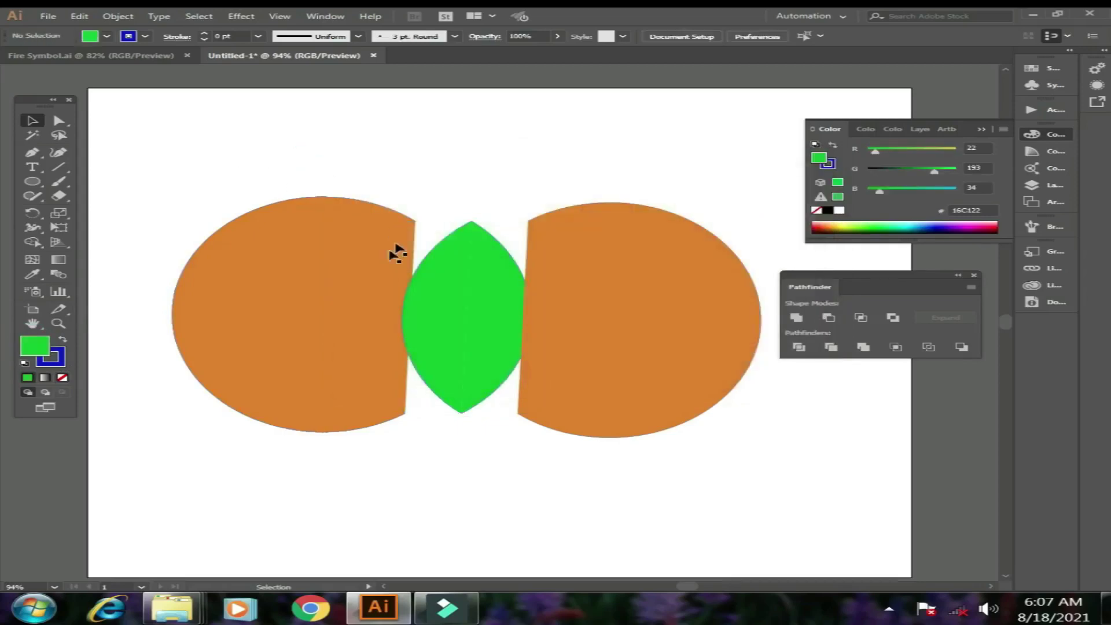
left_click_drag(334, 309, 265, 310)
left_click_drag(596, 321, 639, 321)
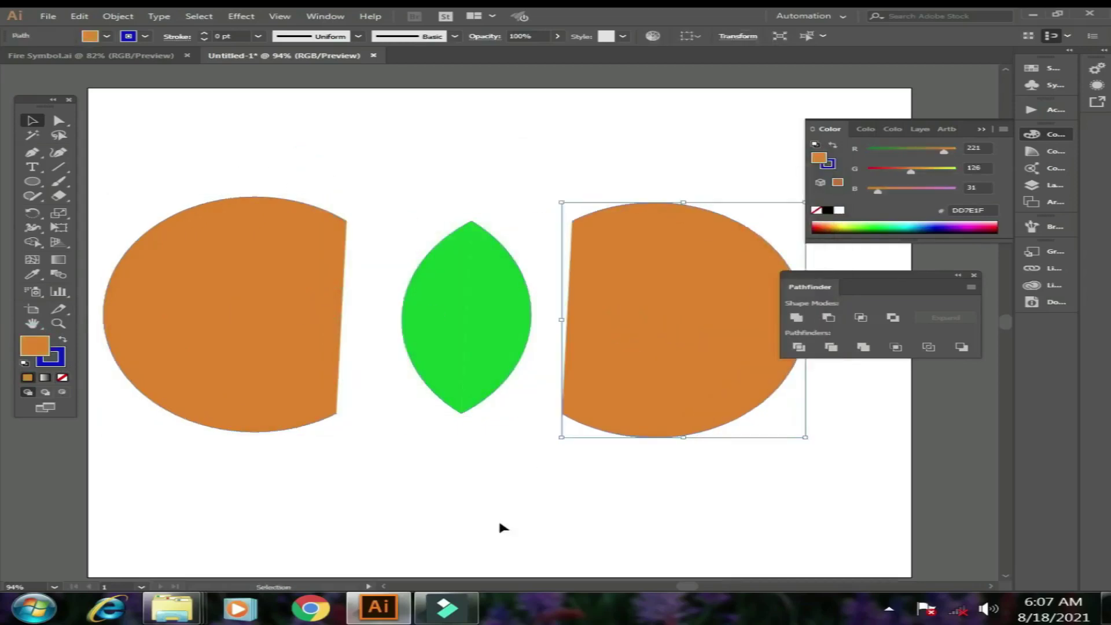
Step: Undo back to the overlapping orange ellipses and delete them
left_click_drag(130, 159, 594, 452)
key("ctrl+z")
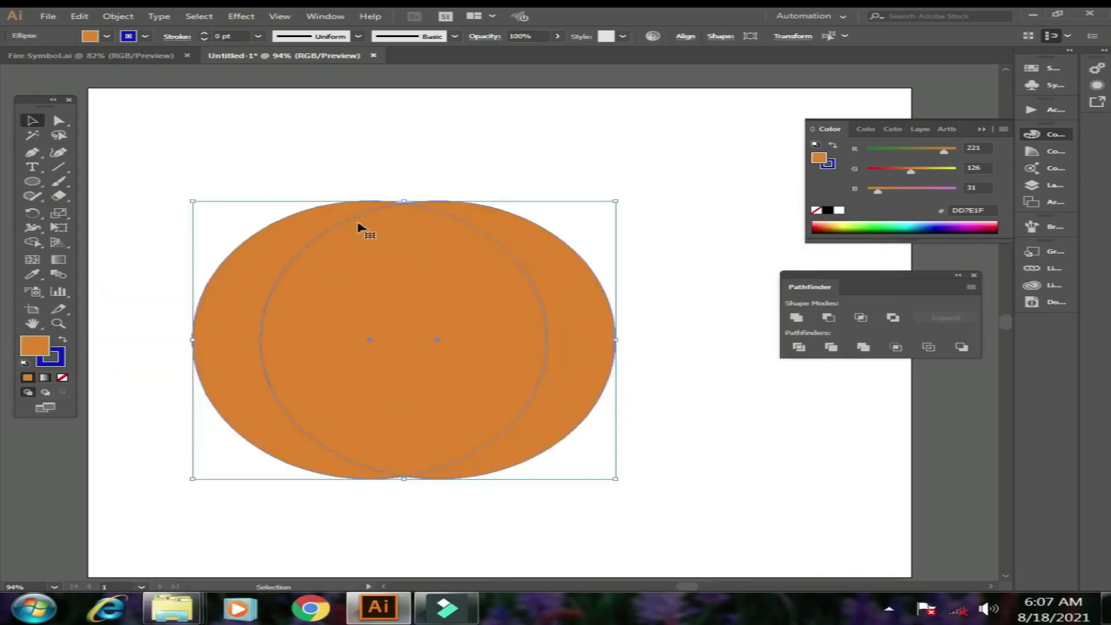
key("Delete")
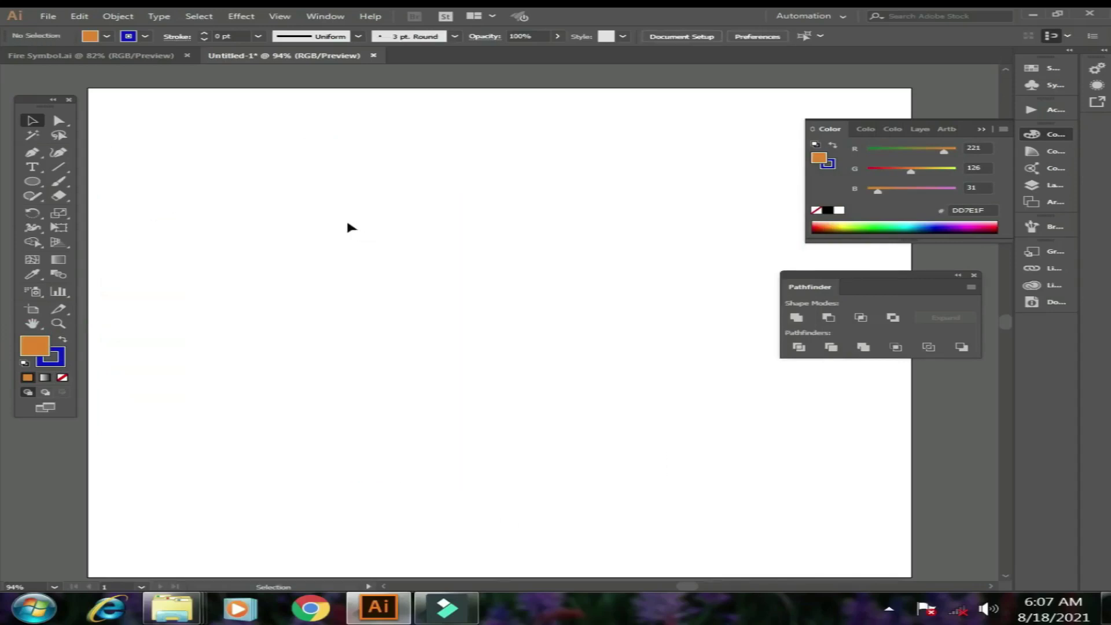
Step: Draw a large orange circle with an overlapping copy to its right and select both
left_click(40, 183)
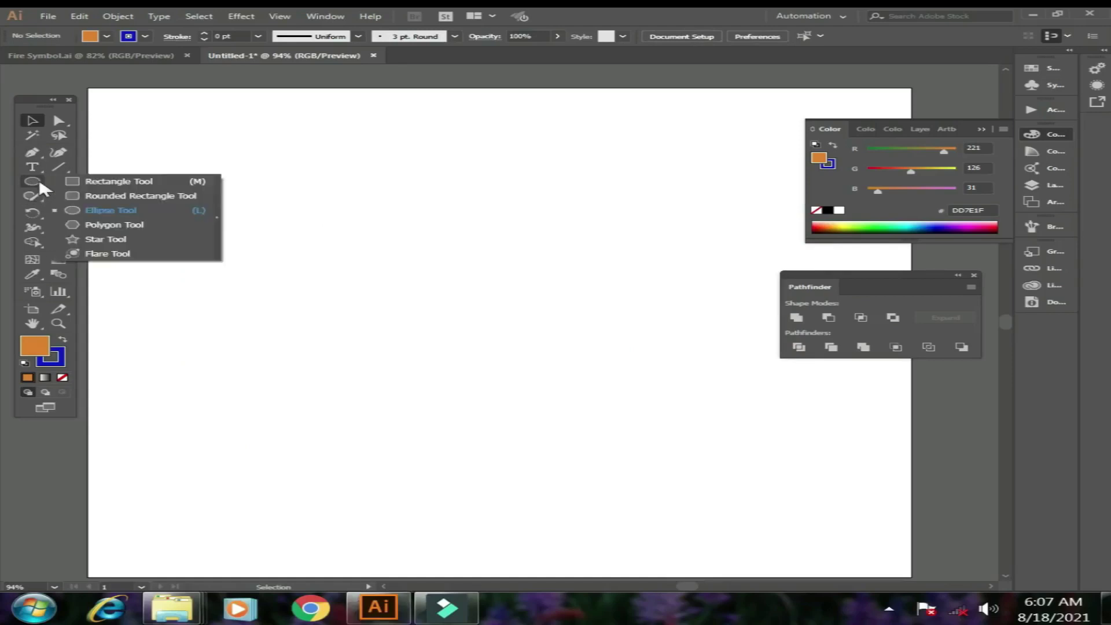
left_click(134, 210)
left_click_drag(181, 201, 535, 465)
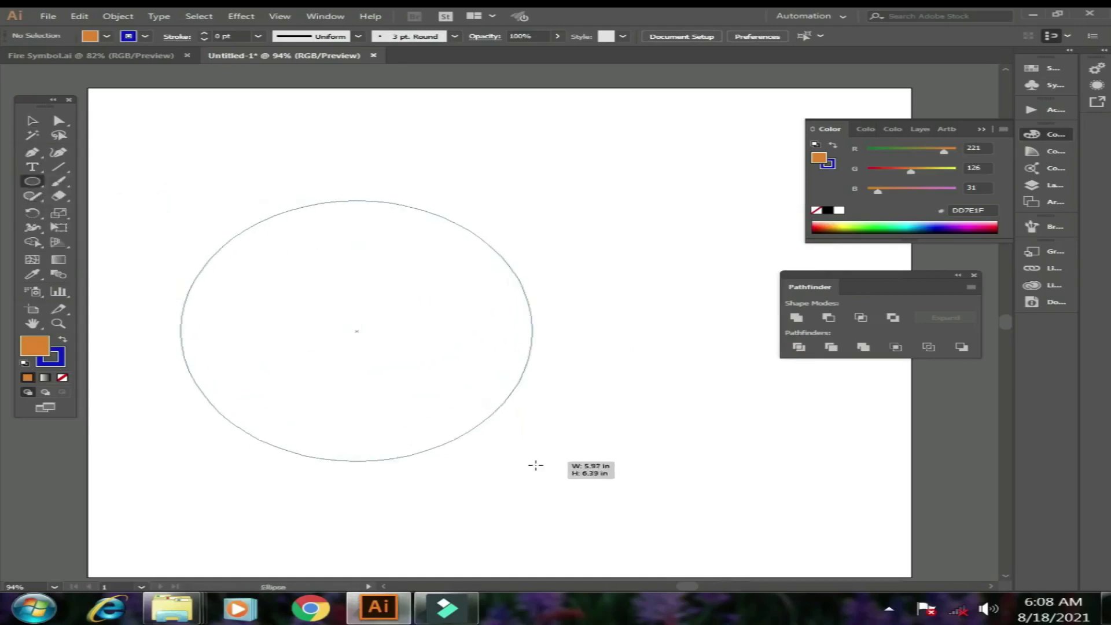
left_click(29, 119)
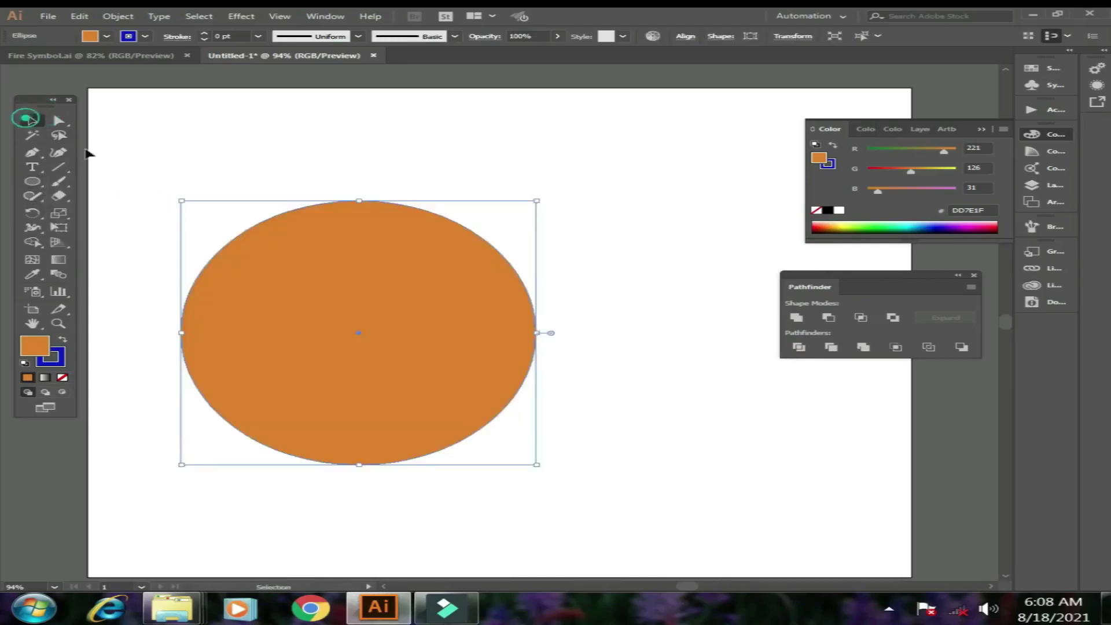
left_click_drag(313, 258, 390, 257)
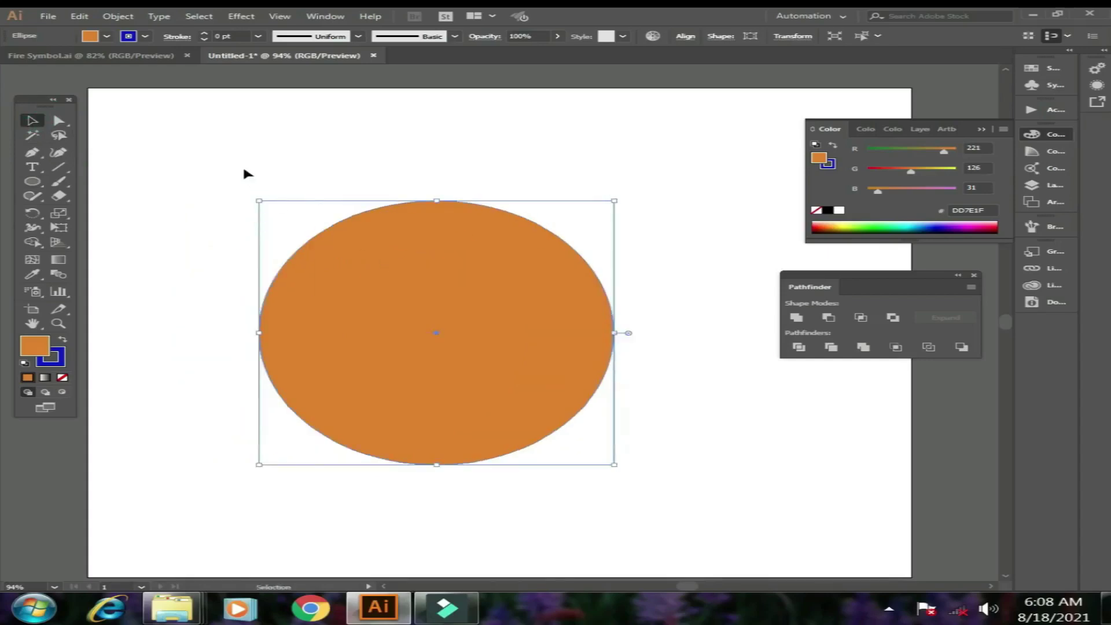
left_click_drag(435, 266, 524, 267)
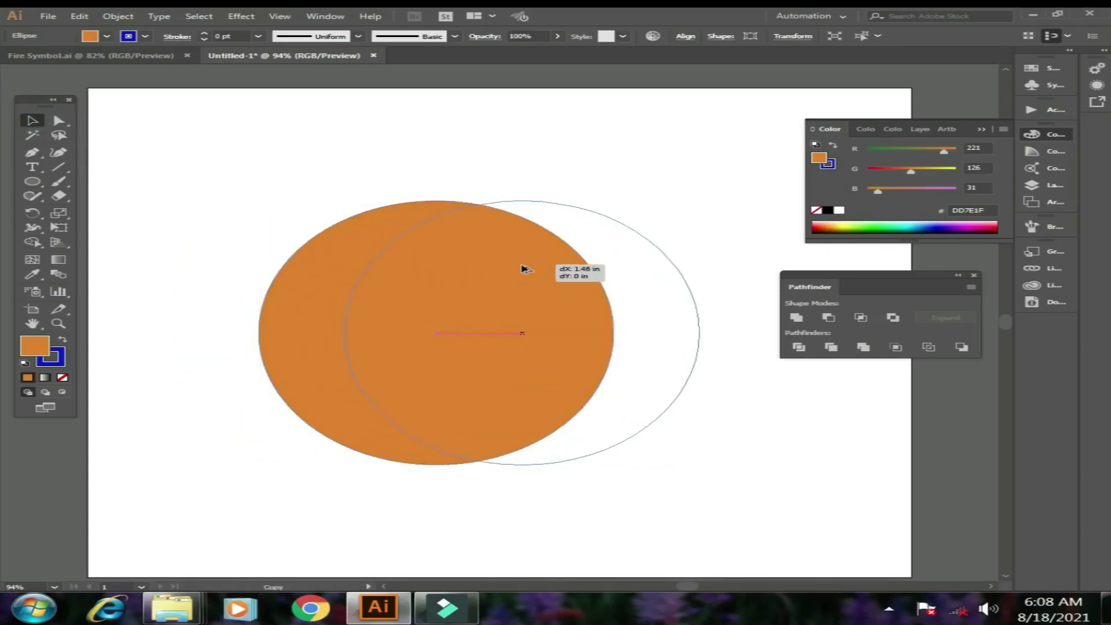
left_click_drag(255, 175, 696, 469)
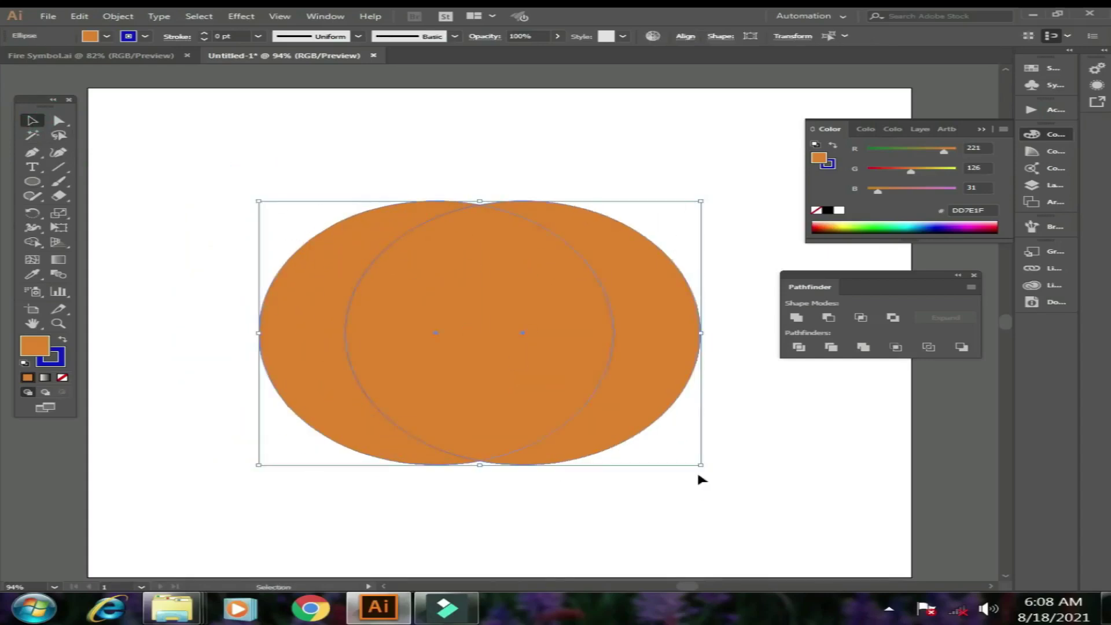
Step: Apply Pathfinder Minus Front to cut the circles into a crescent
left_click(962, 348)
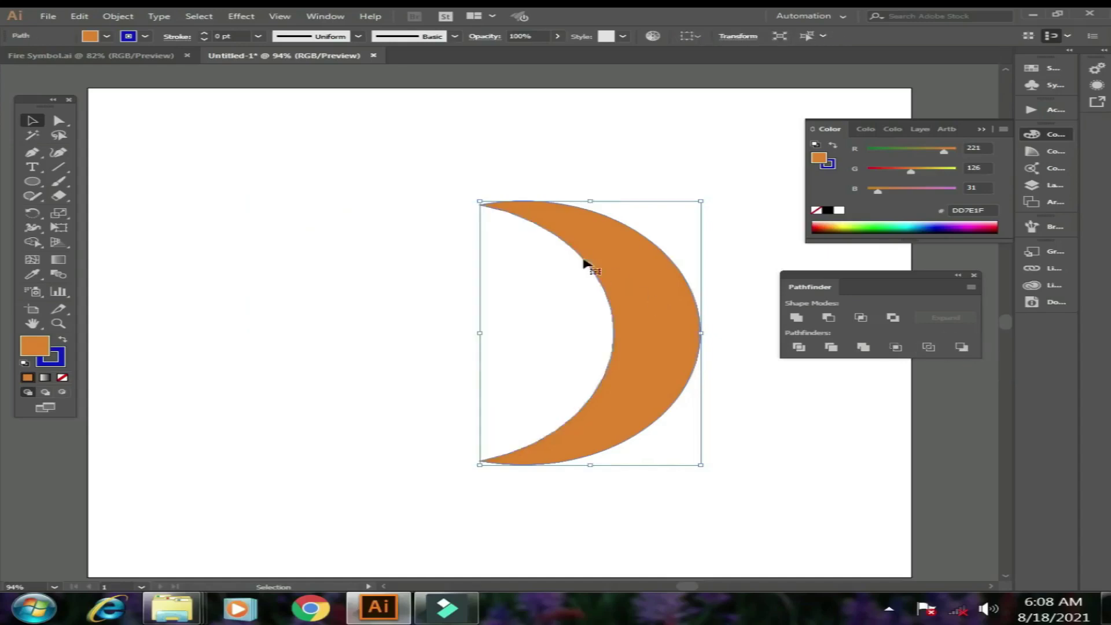
left_click(349, 210)
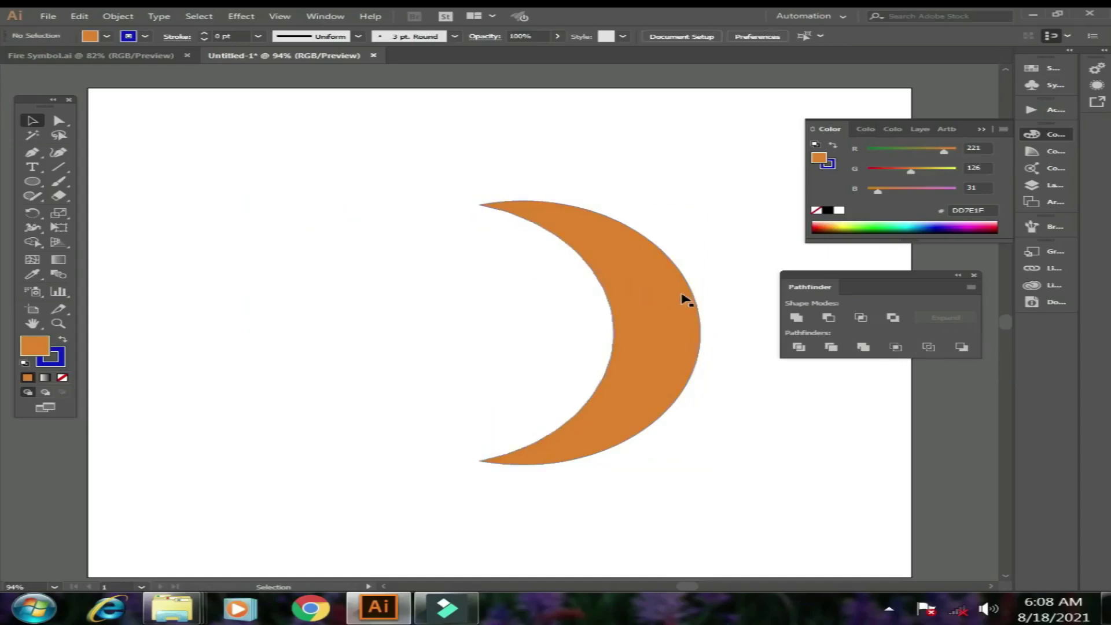
left_click(537, 223)
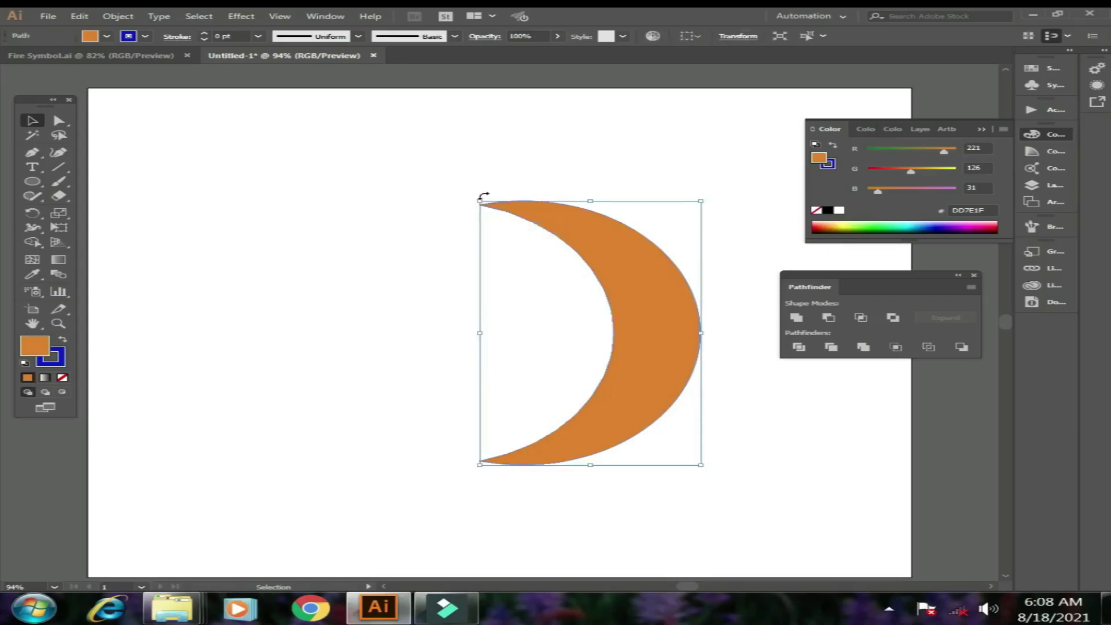
left_click(377, 191)
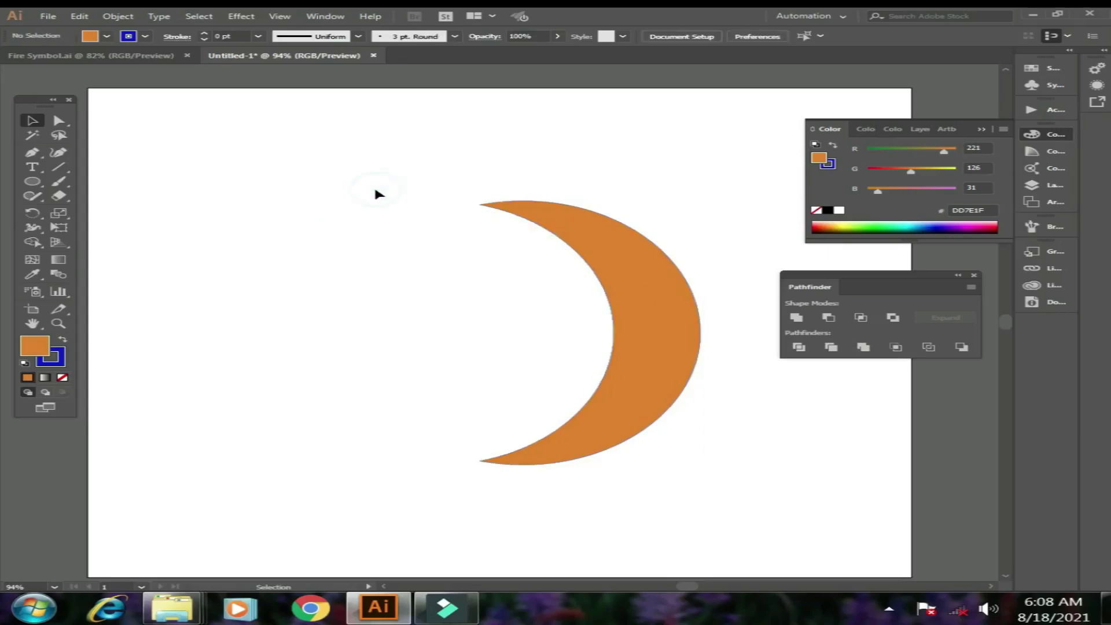
left_click(484, 206)
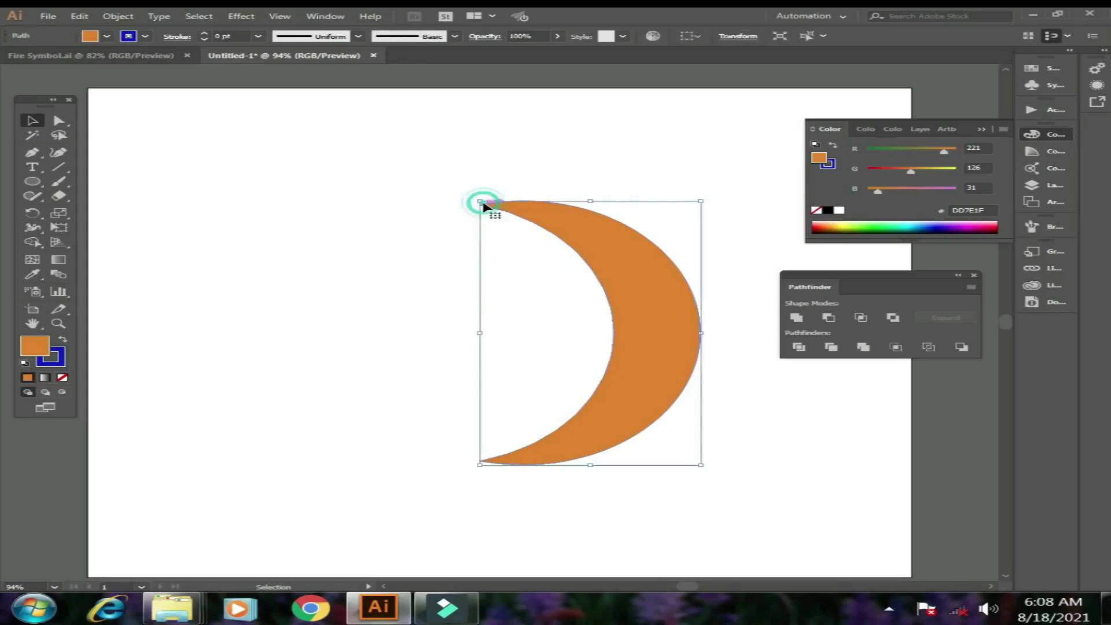
left_click(433, 189)
Step: Rotate the crescent about 180° and move it to the left of the artboard
left_click_drag(385, 166, 696, 442)
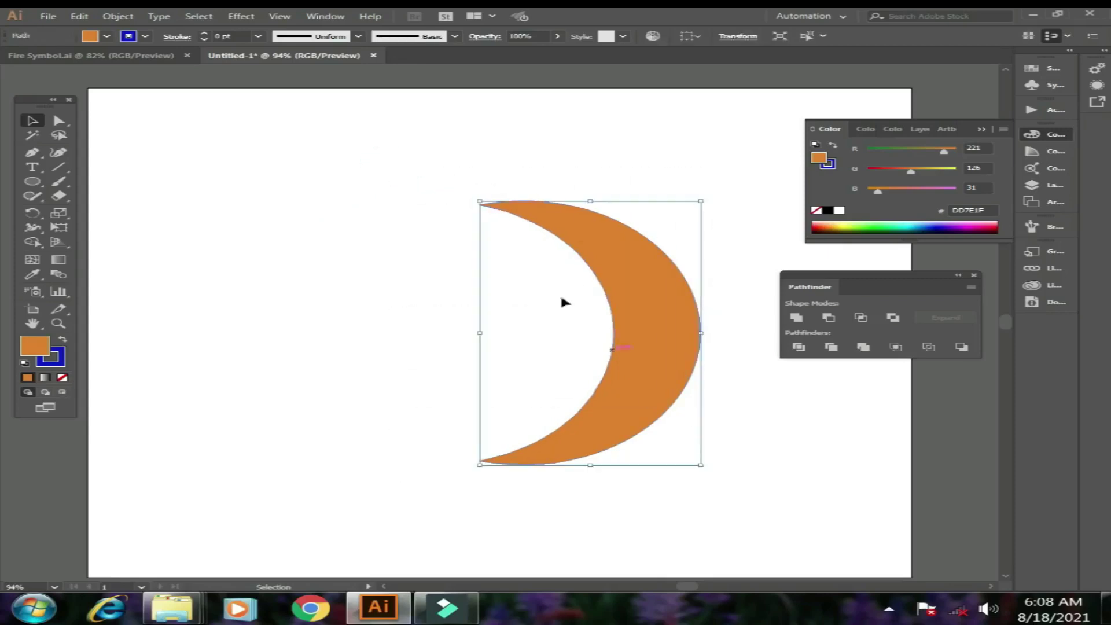
left_click_drag(472, 197, 807, 557)
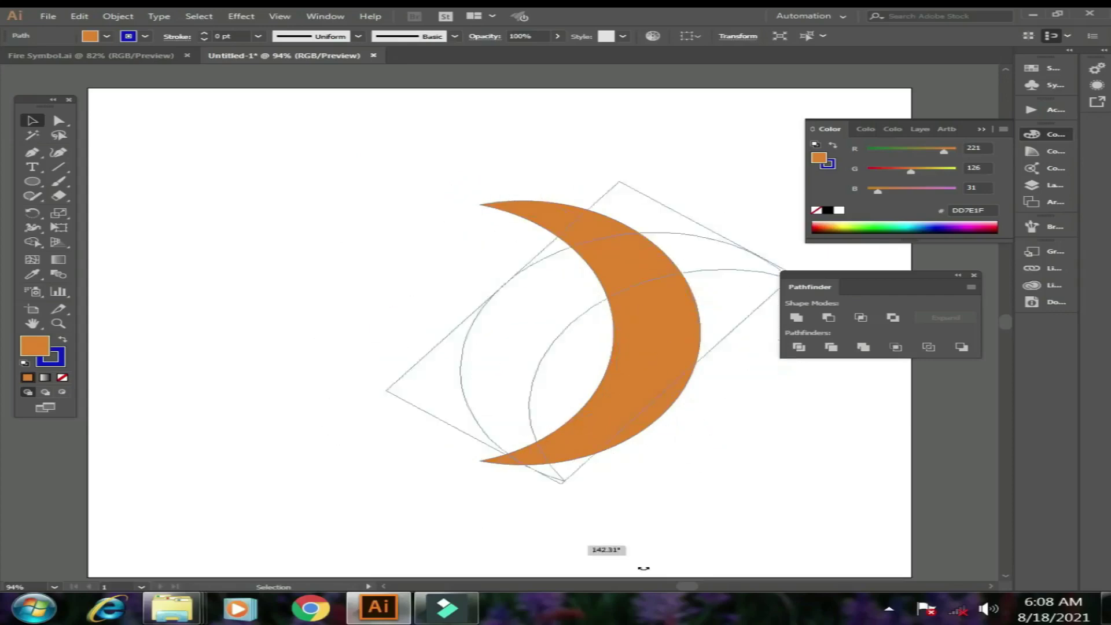
left_click_drag(587, 405, 387, 396)
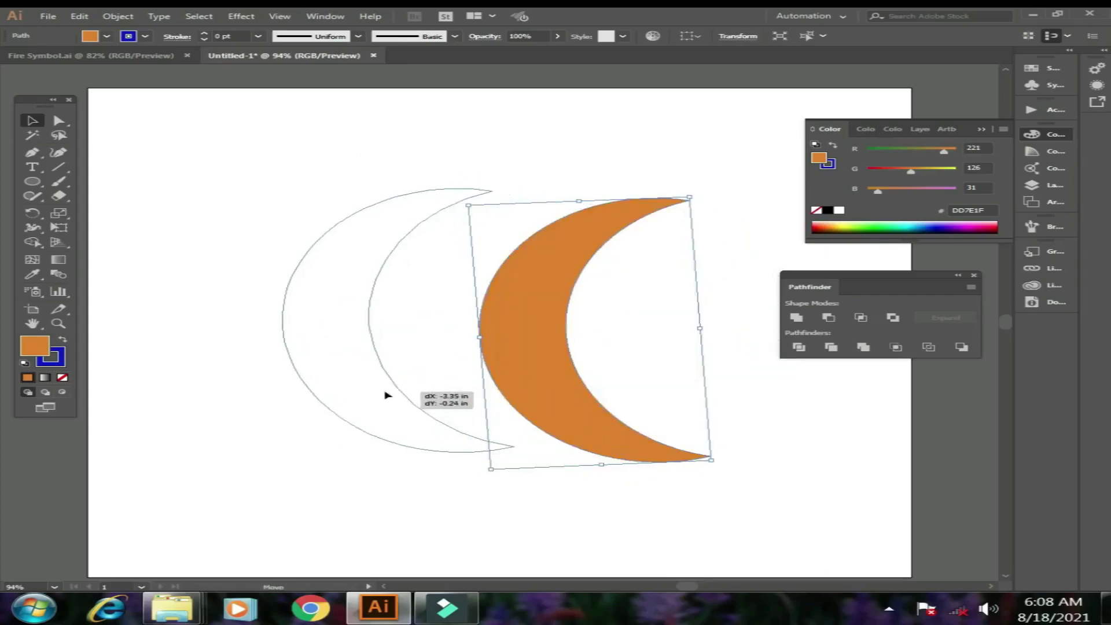
left_click(587, 487)
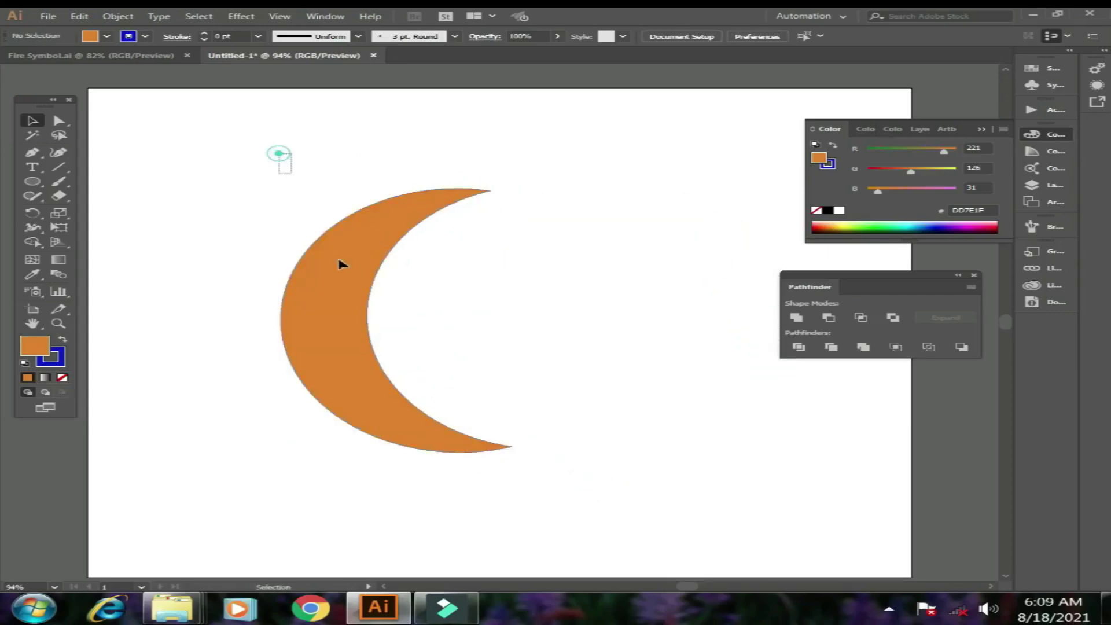
left_click_drag(280, 154, 552, 470)
Step: Delete the crescent, draw a circle on the left and make two overlapping duplicates
key("Delete")
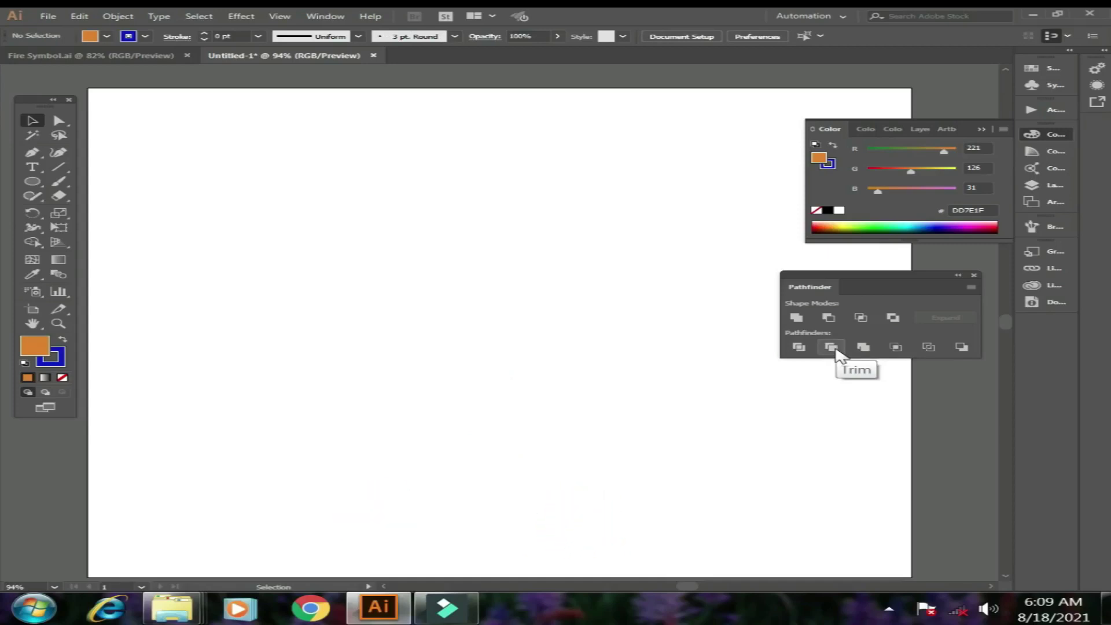
left_click(42, 182)
left_click_drag(182, 206, 452, 424)
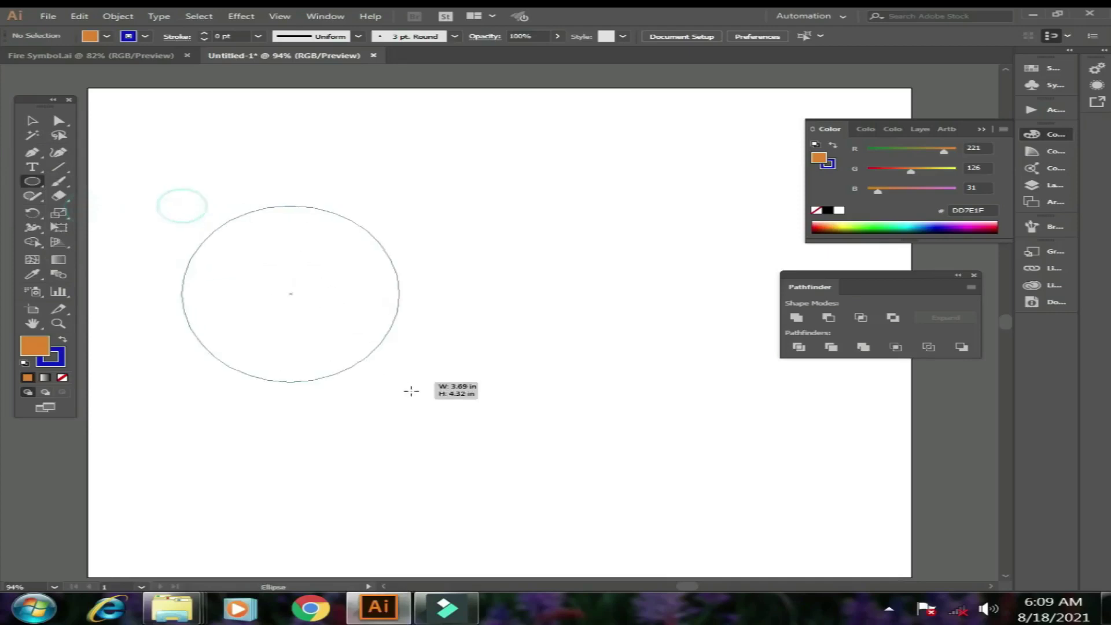
left_click(26, 122)
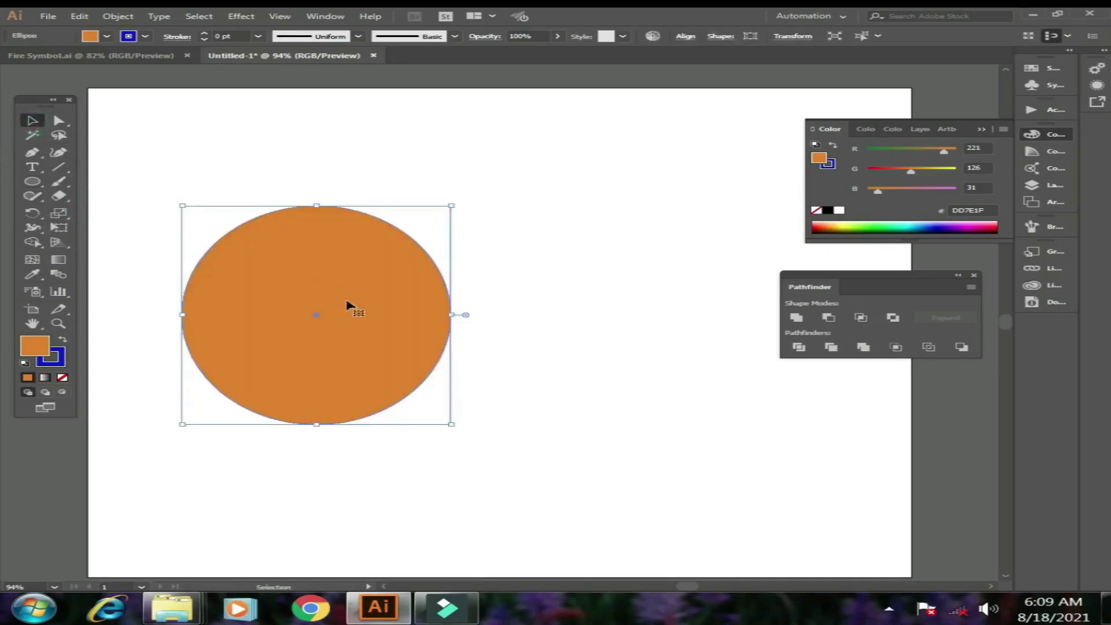
mouse_move(347, 305)
left_mouse_down()
mouse_move(502, 303)
mouse_move(542, 217)
mouse_move(309, 178)
left_mouse_up()
left_click_drag(341, 258, 538, 437)
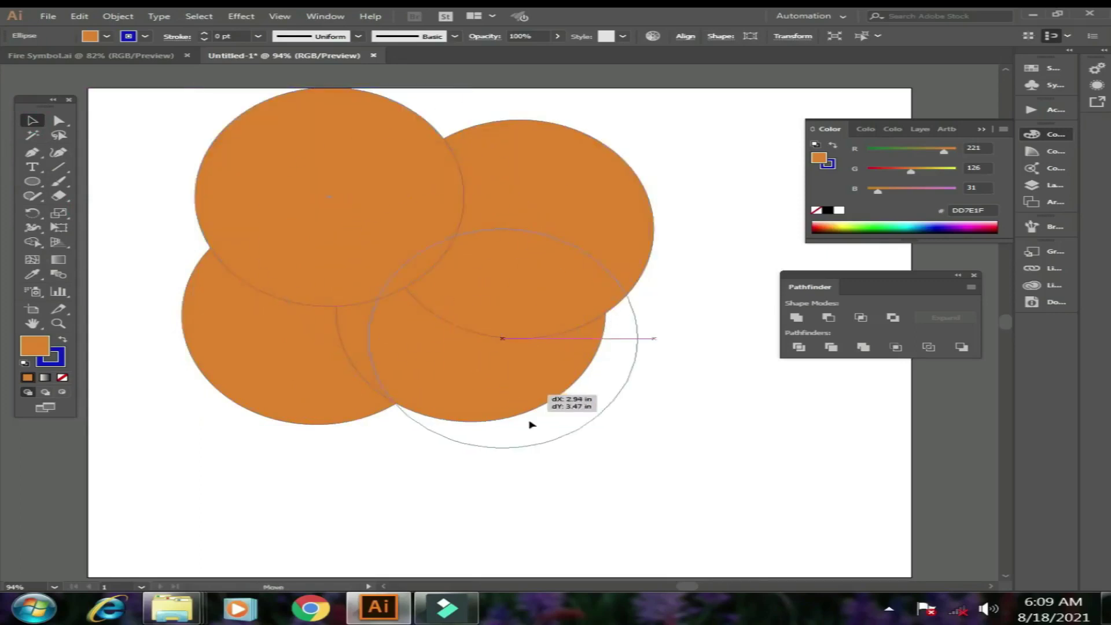
Step: Colour the circles cyan, green, light orange and dark blue from the Swatches panel
left_click(1033, 67)
left_click(912, 108)
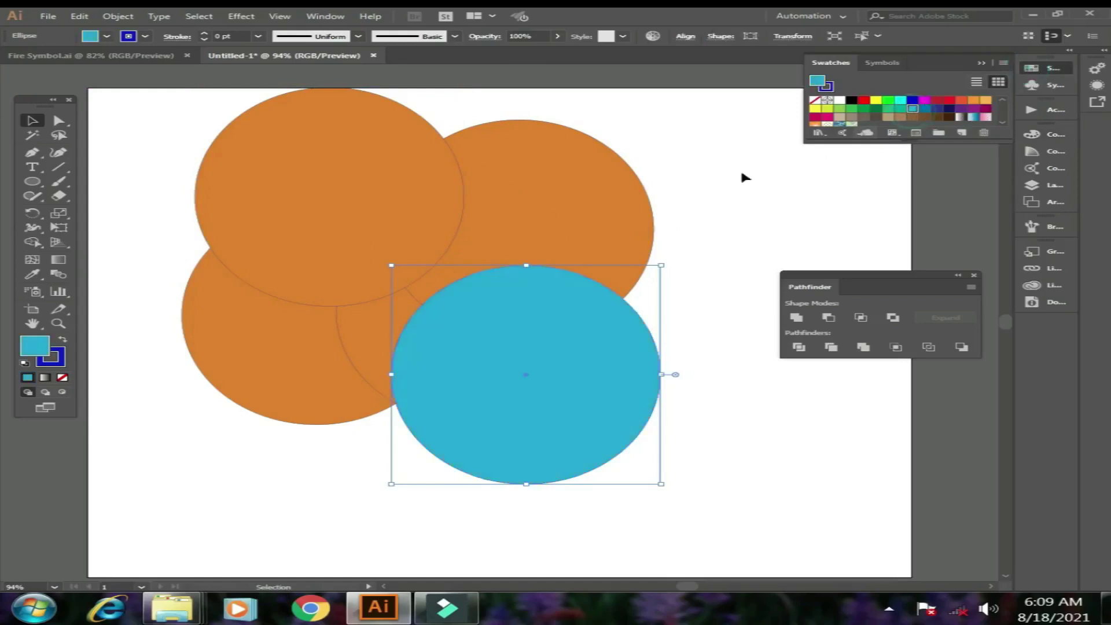
left_click(608, 198)
left_click(888, 100)
left_click(335, 164)
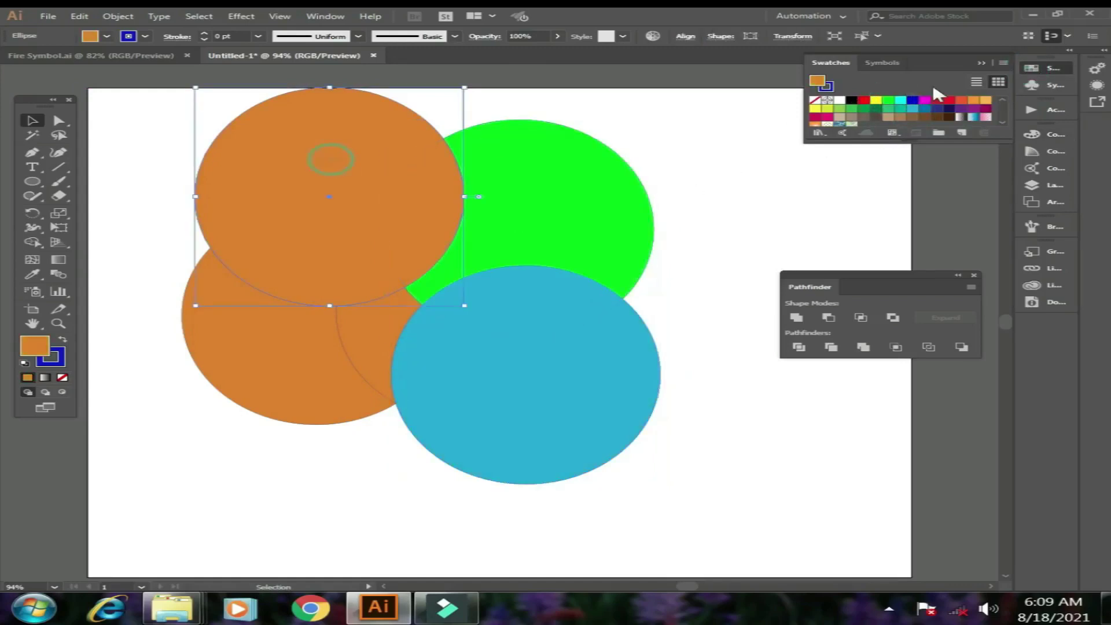
left_click(986, 100)
left_click(325, 332)
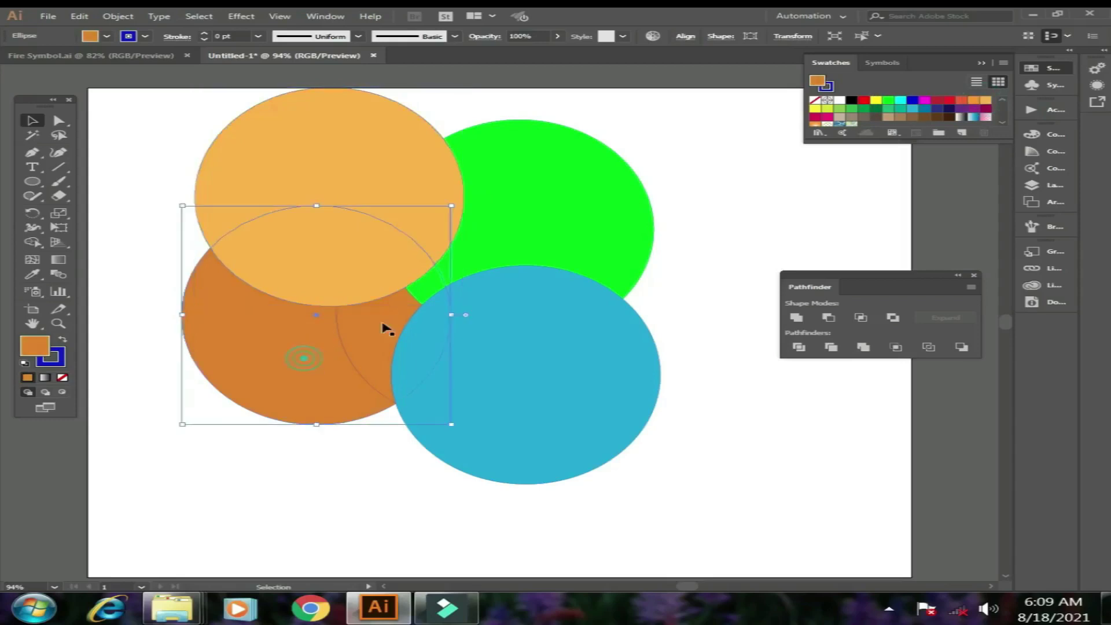
left_click(912, 100)
Step: Nudge all the circles lower on the artboard and deselect them
key("ctrl+a")
key("shift+Down")
key("shift+Down")
key("shift+Down")
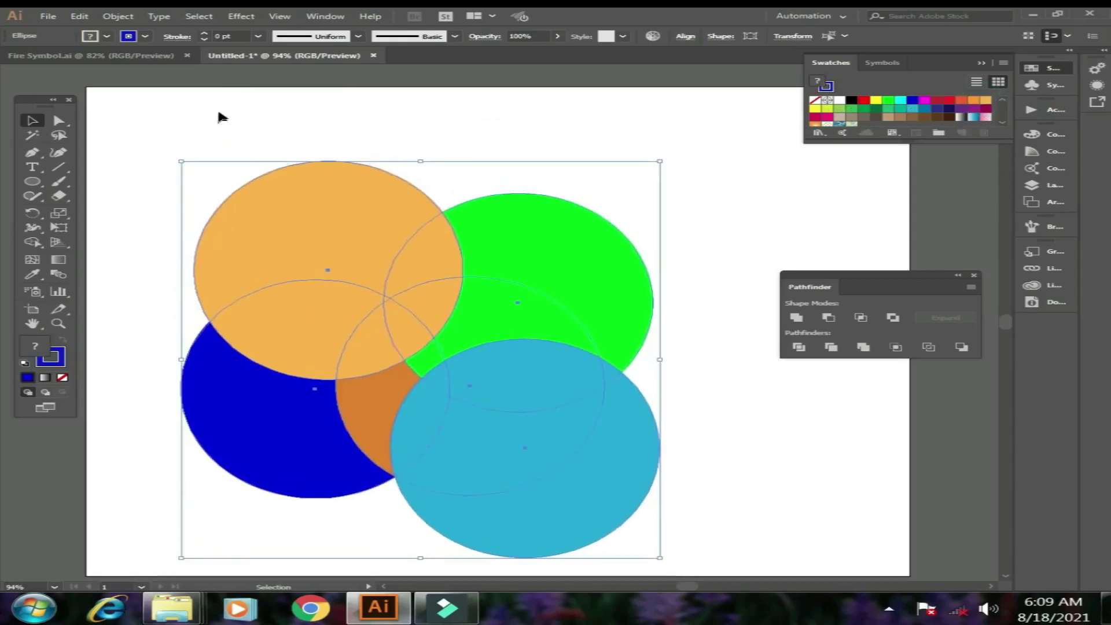
left_click(218, 113)
left_click_drag(177, 140, 705, 538)
left_click(241, 130)
left_click_drag(191, 131, 668, 546)
left_click(560, 138)
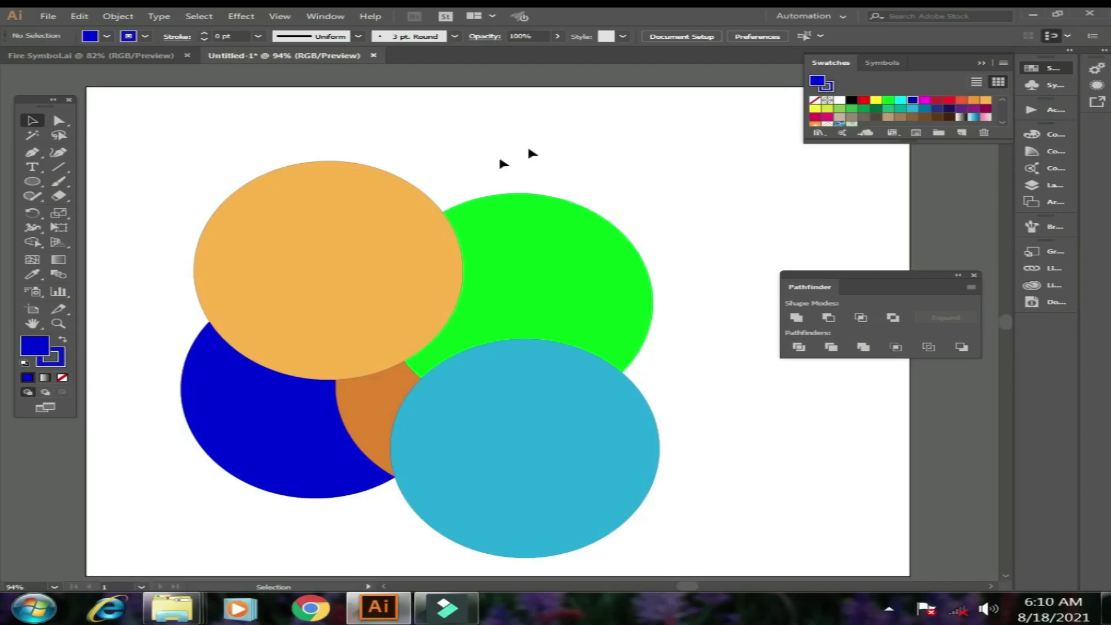
Step: Apply Pathfinder Trim to all the circles and ungroup the resulting pieces
left_click_drag(200, 153, 625, 508)
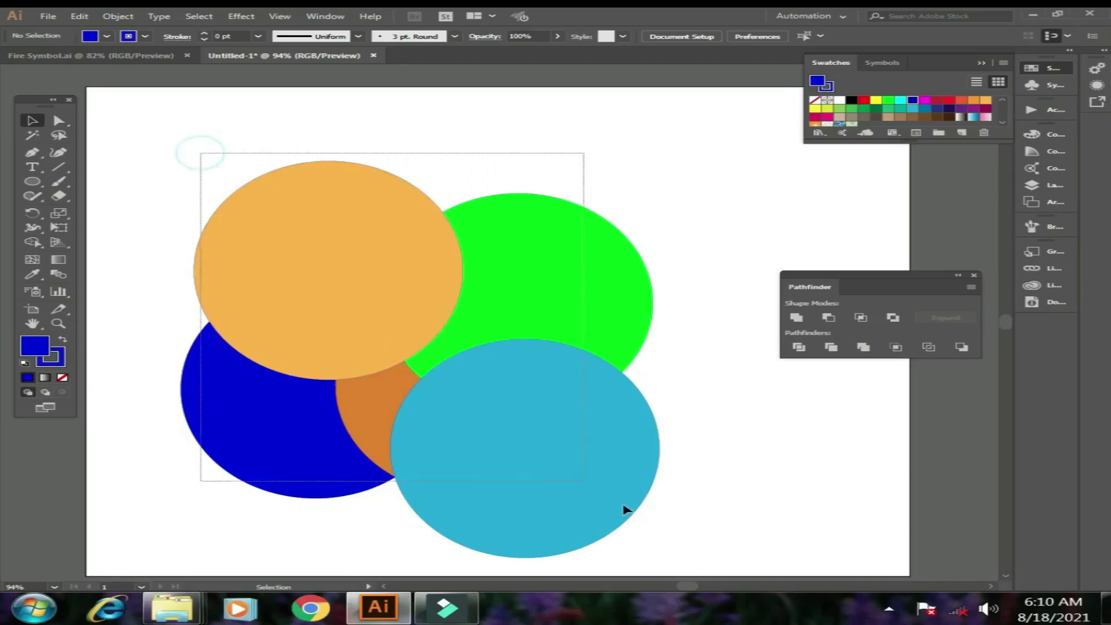
left_click(833, 350)
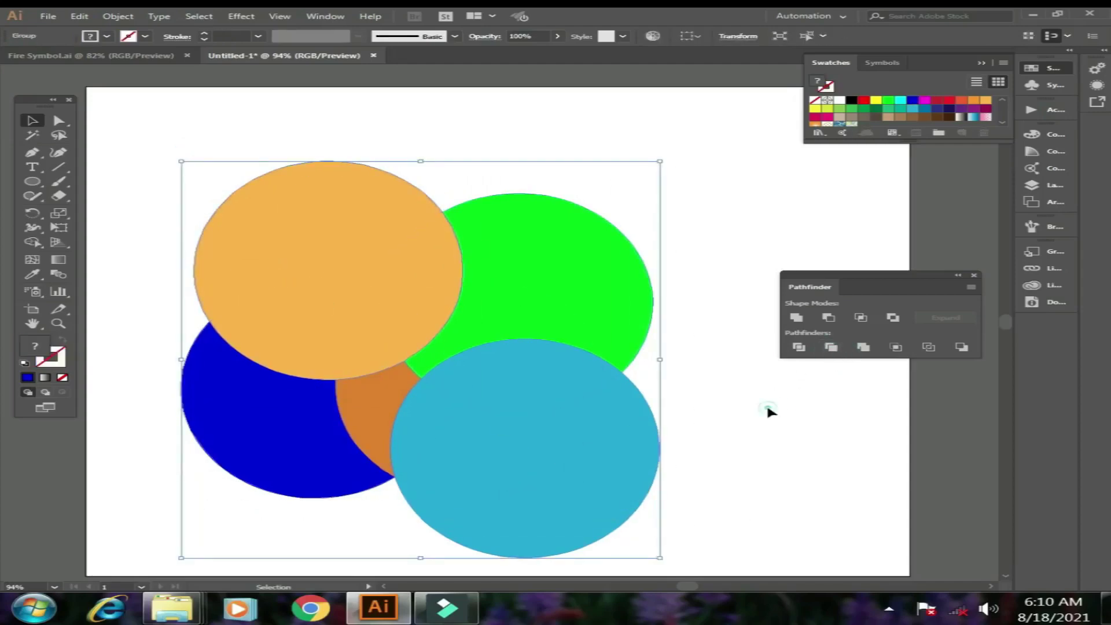
left_click_drag(608, 376, 585, 404)
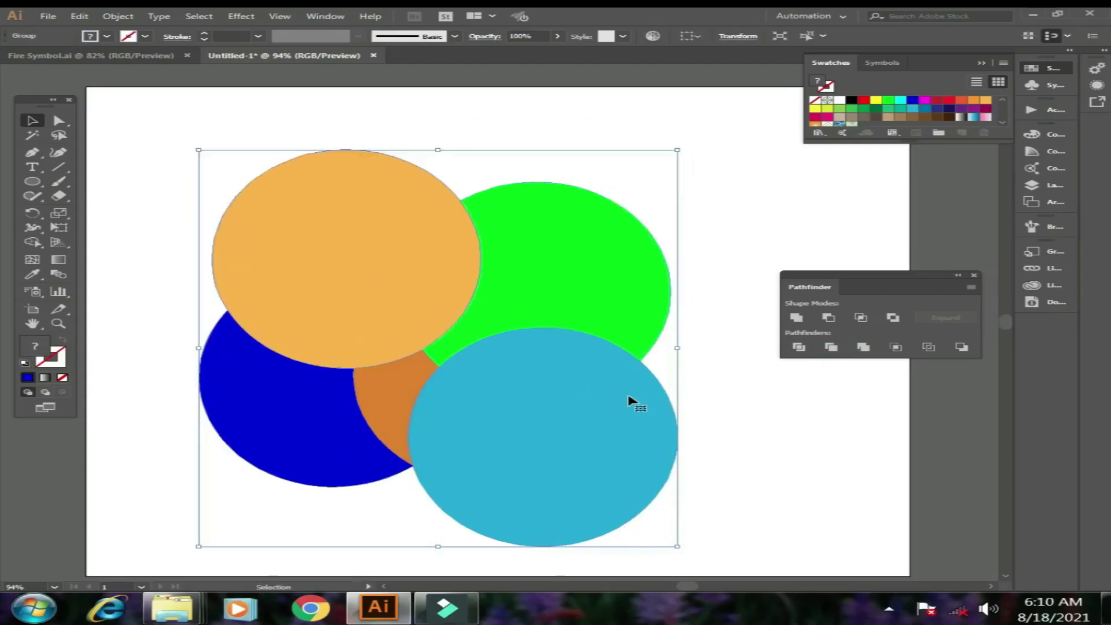
right_click(629, 400)
left_click(711, 286)
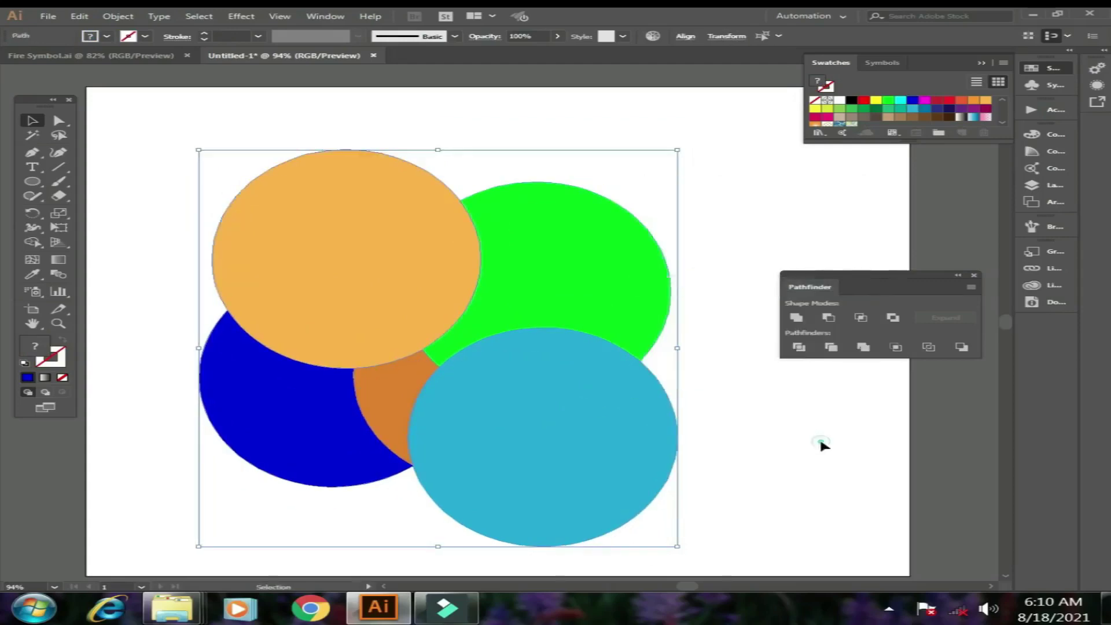
left_click(821, 443)
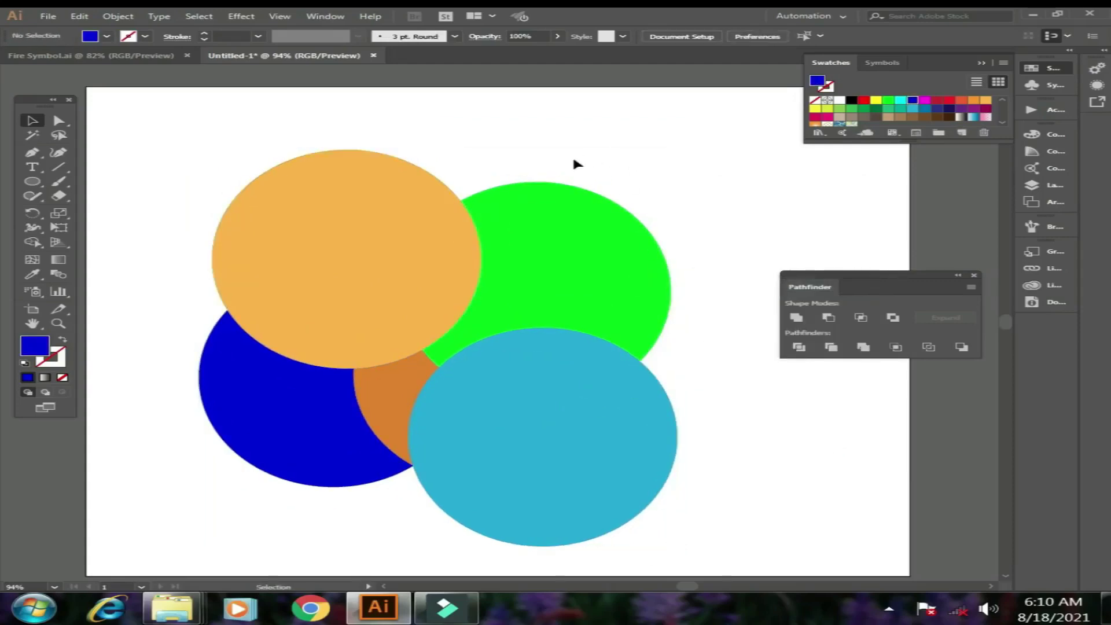
Step: Pull the green crescent up and to the right
mouse_move(573, 159)
left_mouse_down()
mouse_move(694, 290)
mouse_move(752, 253)
left_mouse_up()
left_click(759, 487)
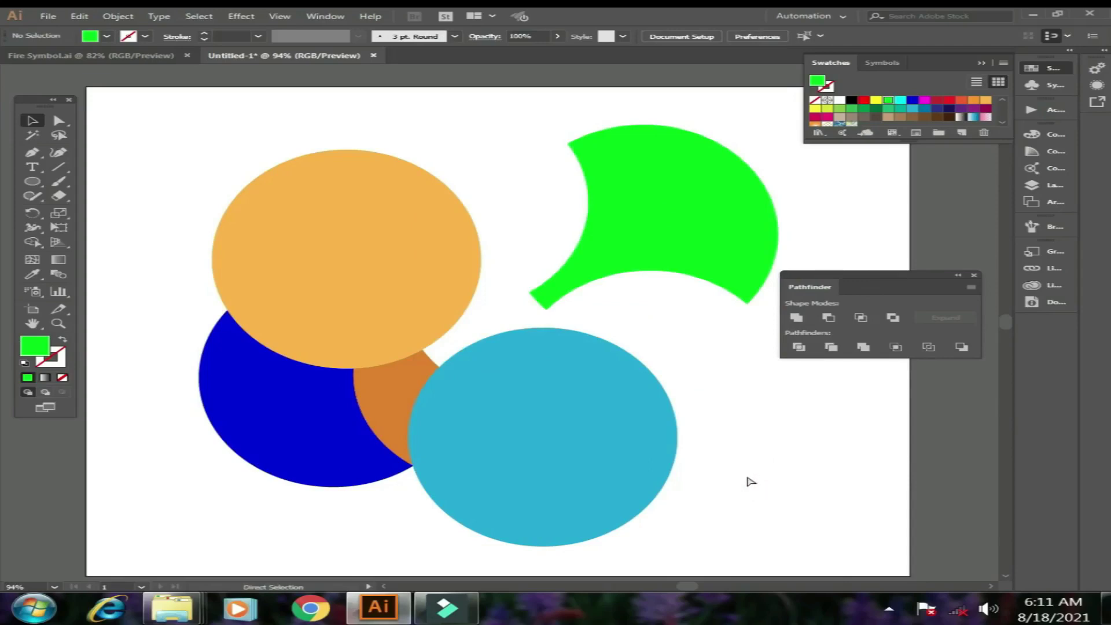
key("ctrl+z")
key("ctrl+z")
left_click(496, 116)
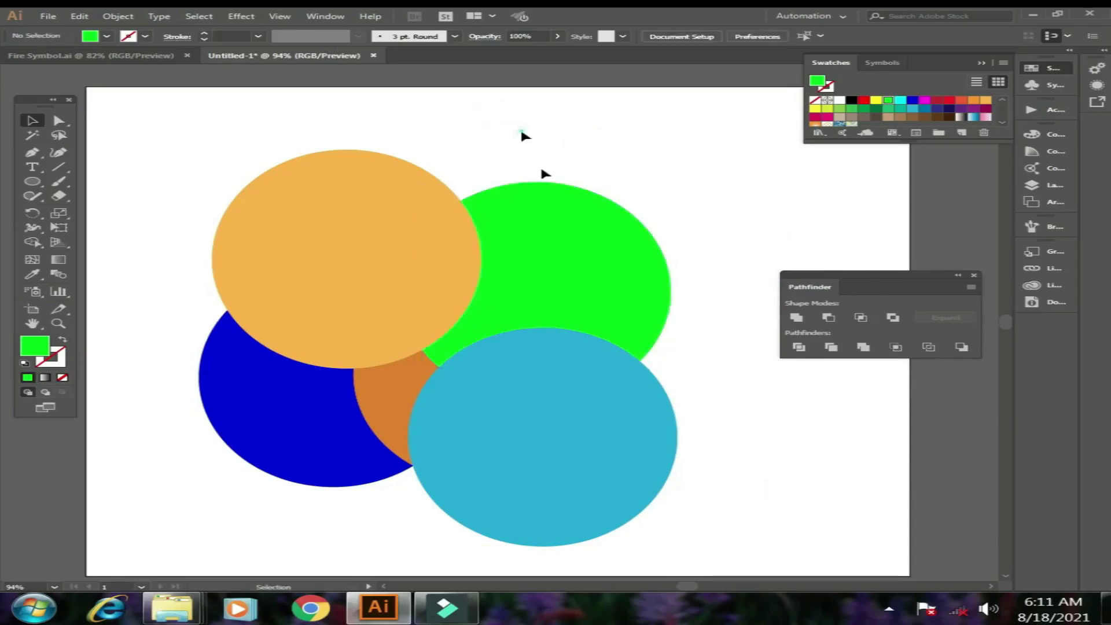
left_click(612, 271)
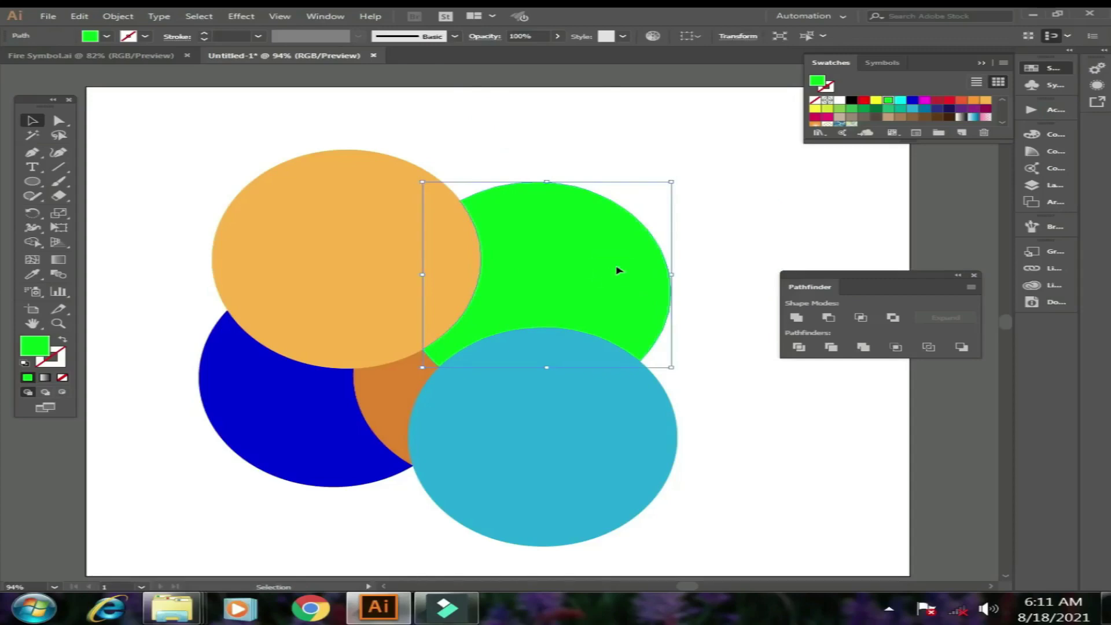
left_click_drag(614, 273, 689, 206)
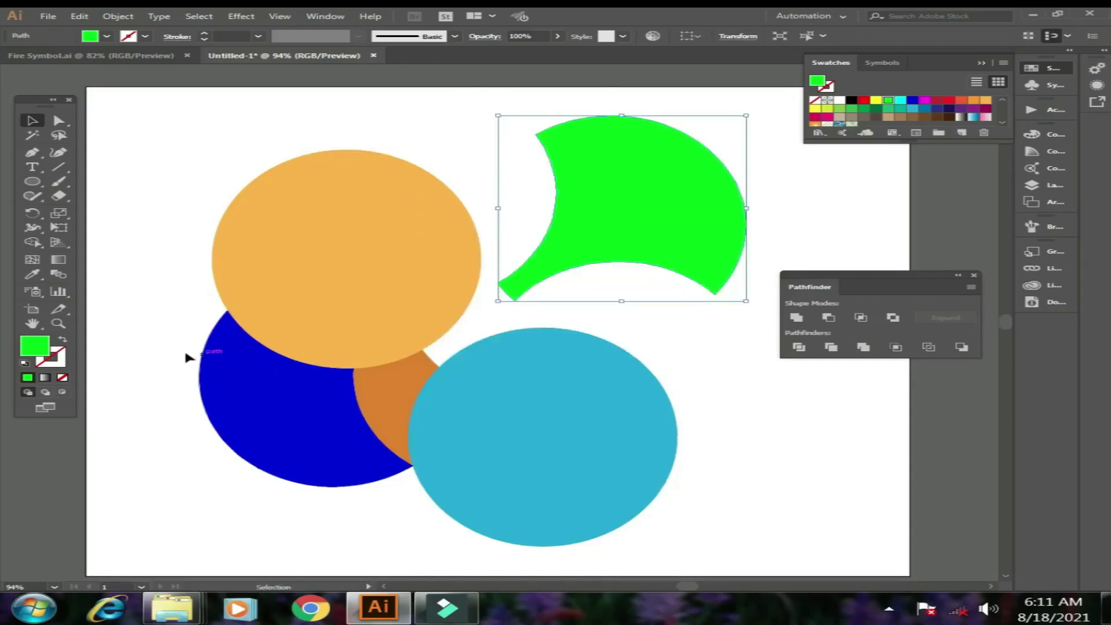
Step: Move the dark blue piece, the light orange circle to the upper left and cyan right, then select all
left_click_drag(159, 327, 238, 417)
left_click(129, 352)
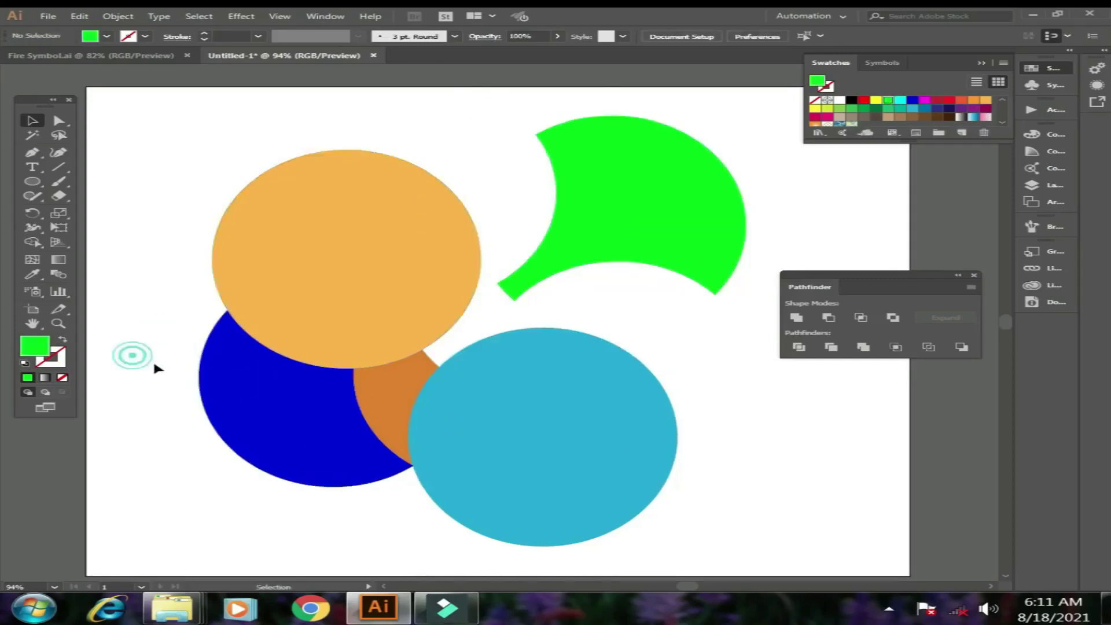
mouse_move(153, 365)
left_mouse_down()
mouse_move(261, 451)
mouse_move(198, 484)
left_mouse_up()
left_click(739, 459)
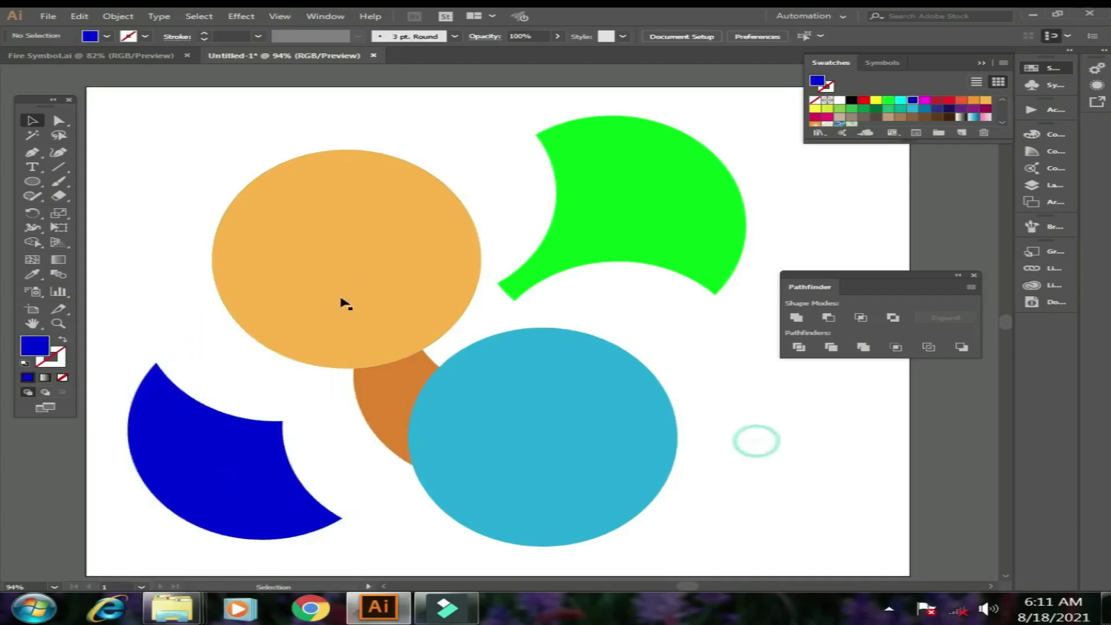
mouse_move(198, 135)
left_mouse_down()
mouse_move(388, 243)
mouse_move(259, 162)
left_mouse_up()
left_click(771, 372)
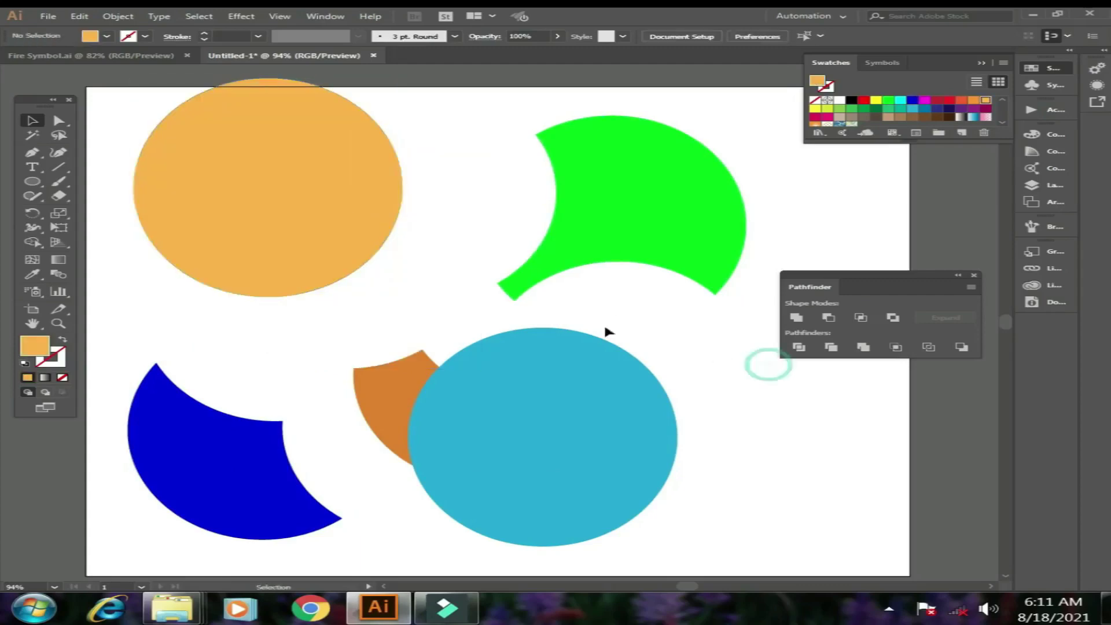
mouse_move(581, 303)
left_mouse_down()
mouse_move(662, 472)
mouse_move(773, 485)
left_mouse_up()
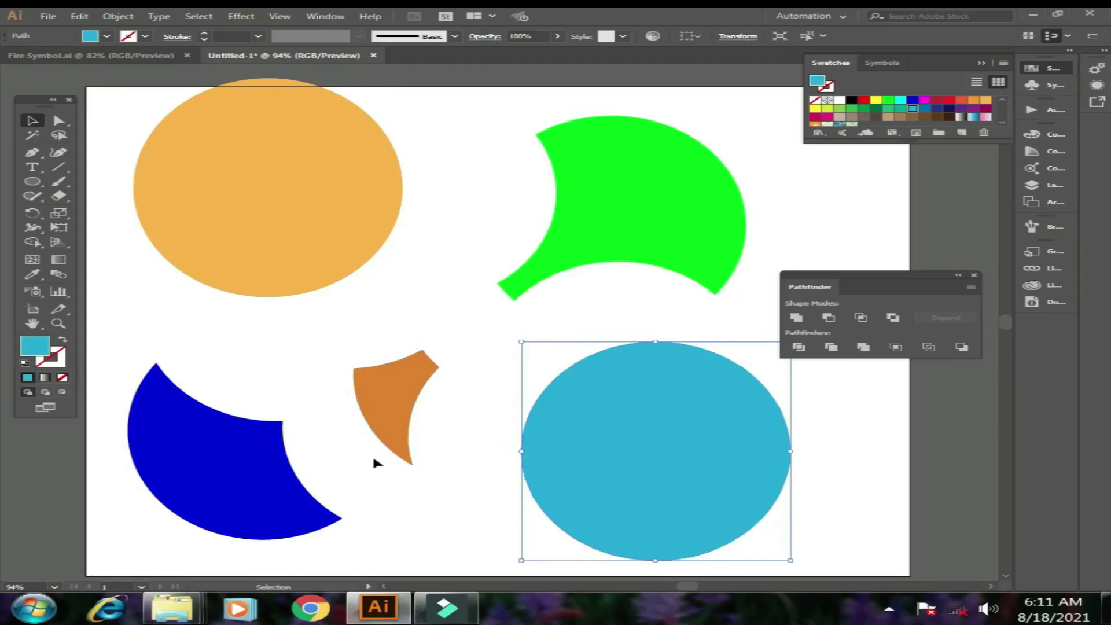
mouse_move(116, 116)
left_mouse_down()
mouse_move(193, 188)
mouse_move(642, 498)
mouse_move(699, 526)
left_mouse_up()
Step: Delete all the selected trimmed circle pieces
key("Delete")
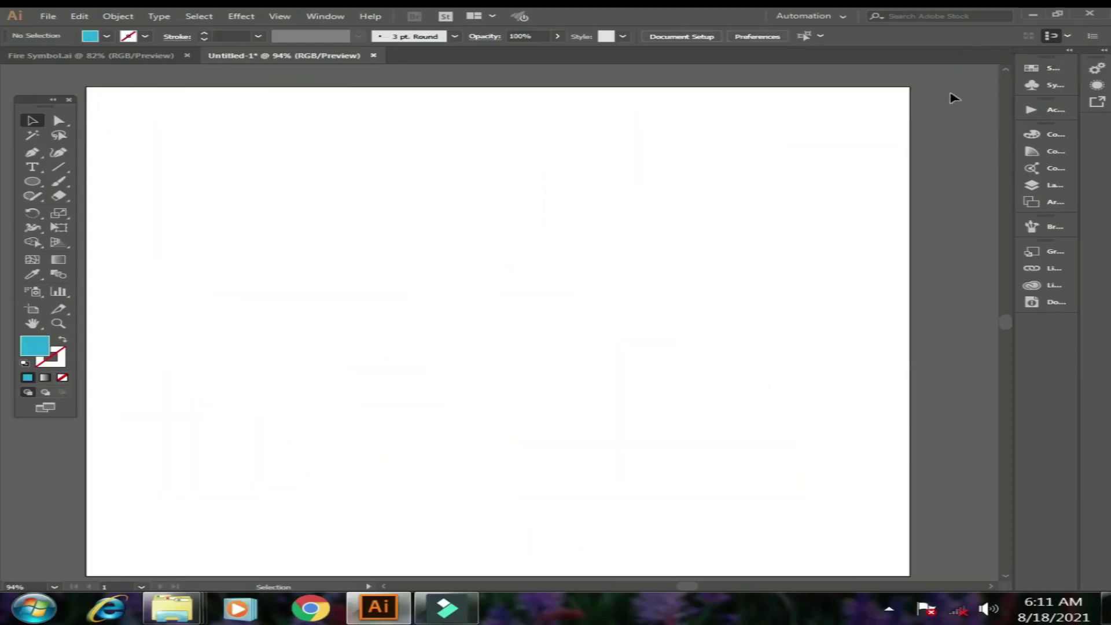